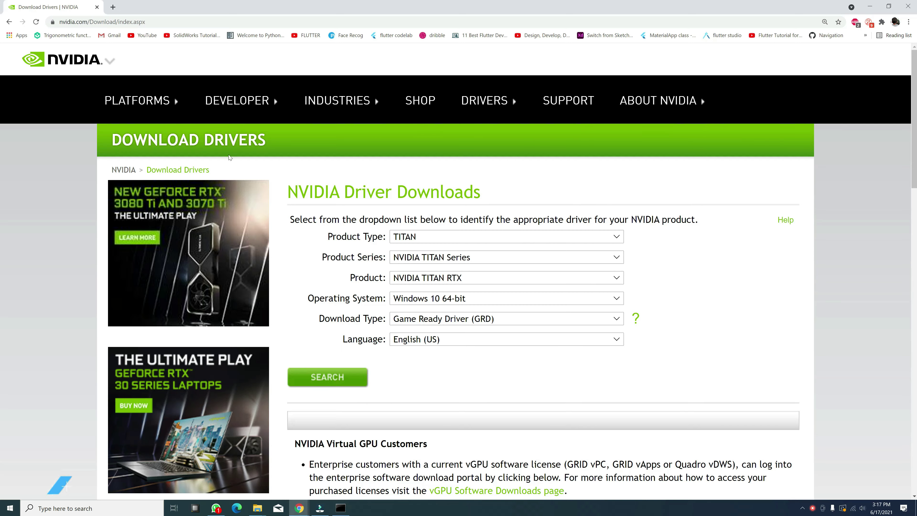
Set the driver search's product type to GeForce and choose the product series and product.
click(505, 237)
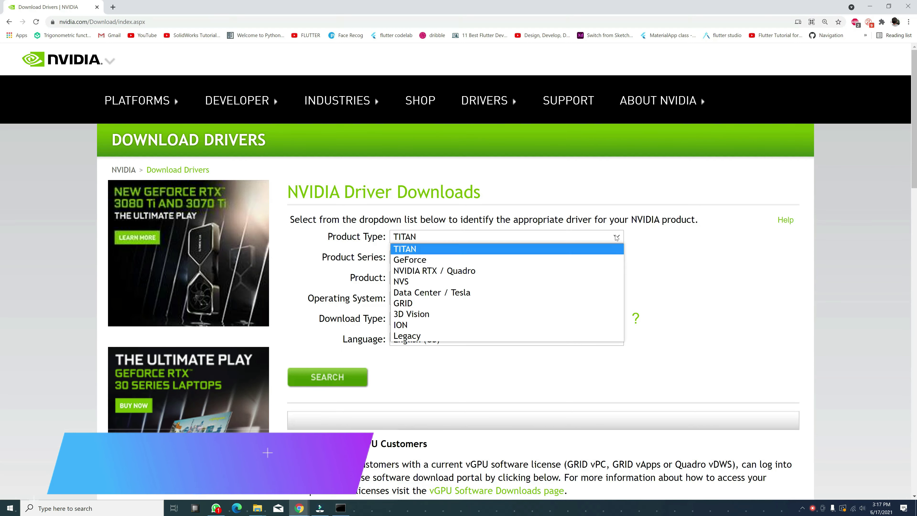
click(542, 261)
click(541, 237)
click(552, 262)
click(552, 257)
click(532, 315)
click(505, 278)
click(491, 297)
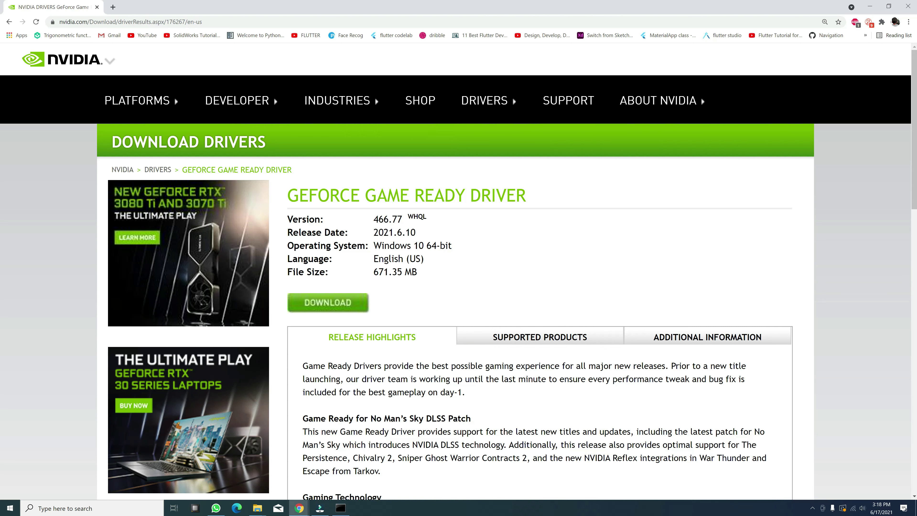
Download the GeForce Game Ready Driver version 466.77 for Windows 10 64-bit.
click(364, 306)
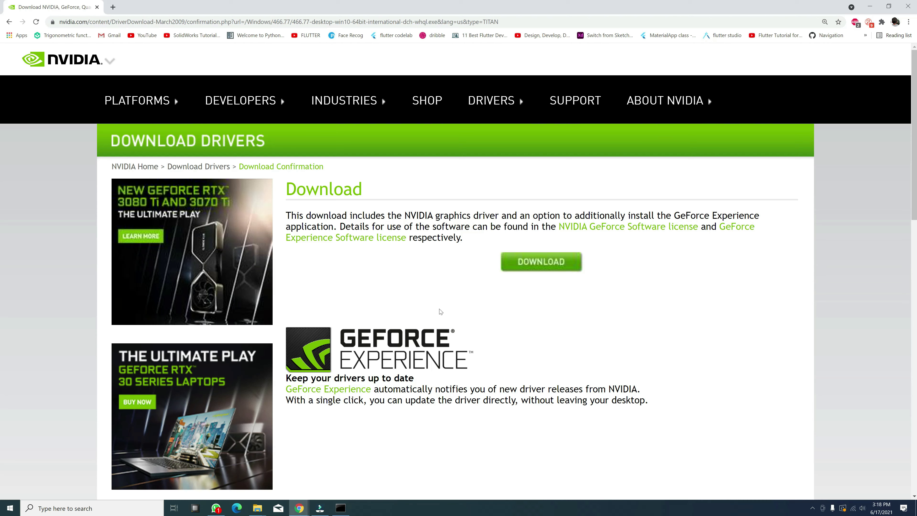
click(527, 272)
click(217, 201)
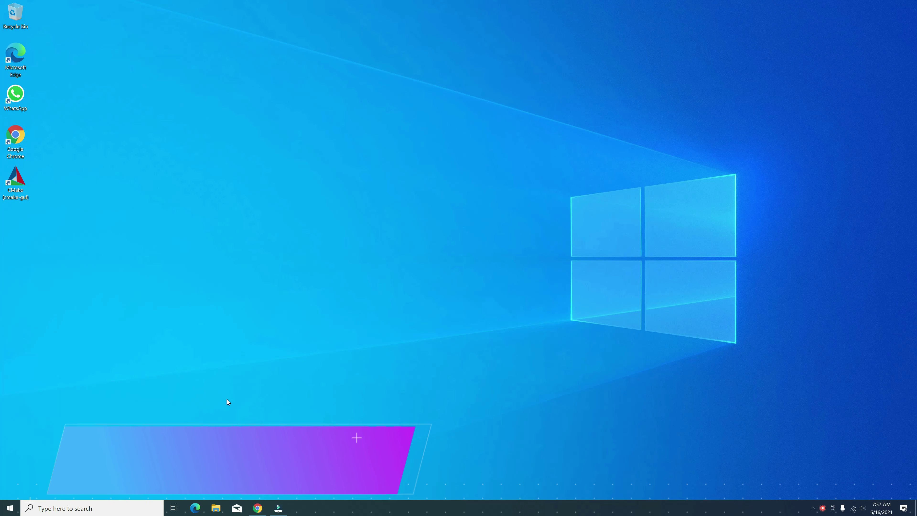
Check in Device Manager which graphics card is listed under the display adapters, and close Device Manager.
right_click(10, 508)
click(48, 331)
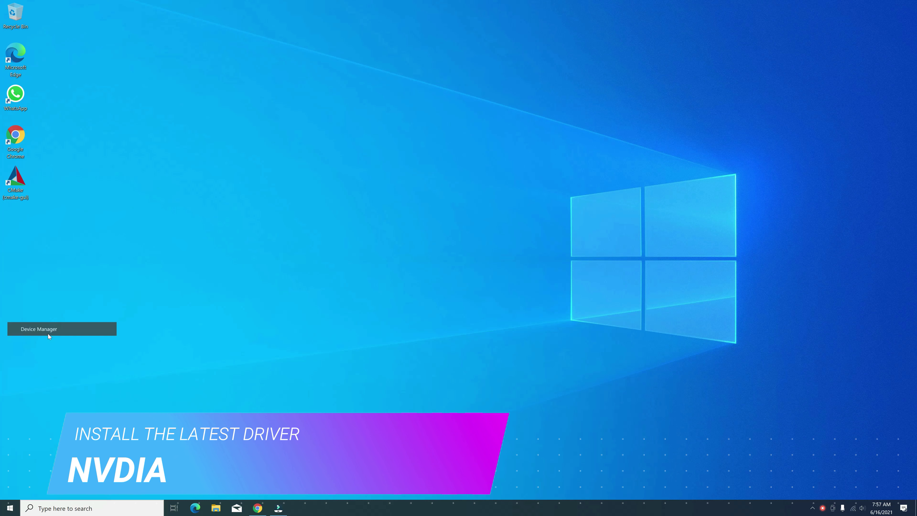
drag(210, 26, 527, 197)
click(361, 272)
click(396, 280)
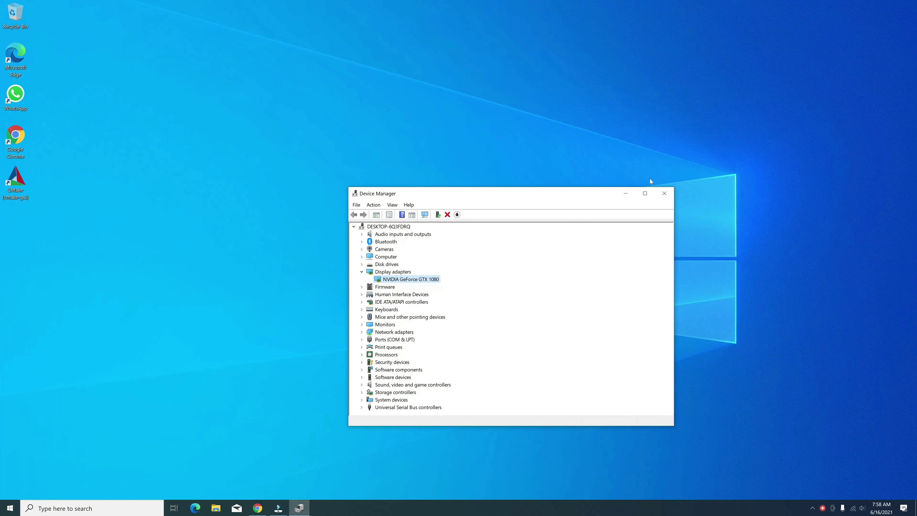
click(664, 193)
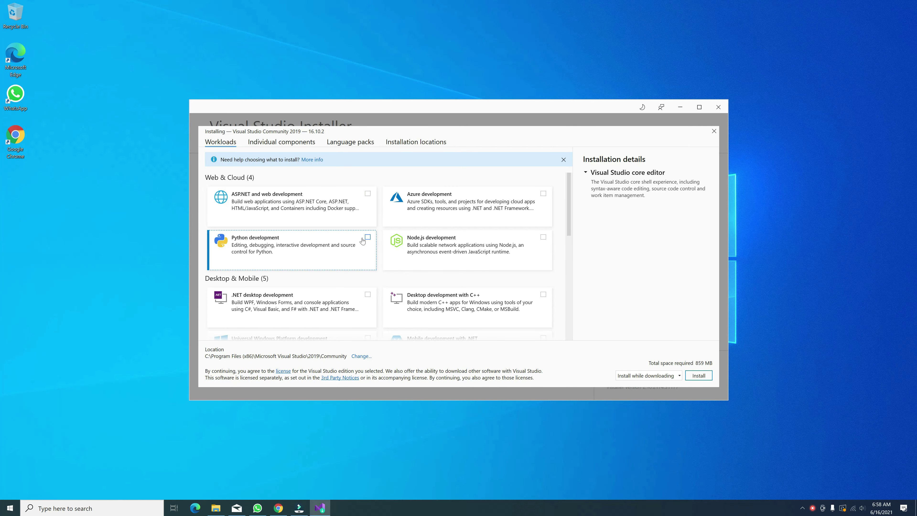
Install Visual Studio Community 2019 with the Python development and Desktop development with C++ workloads.
click(363, 240)
click(539, 303)
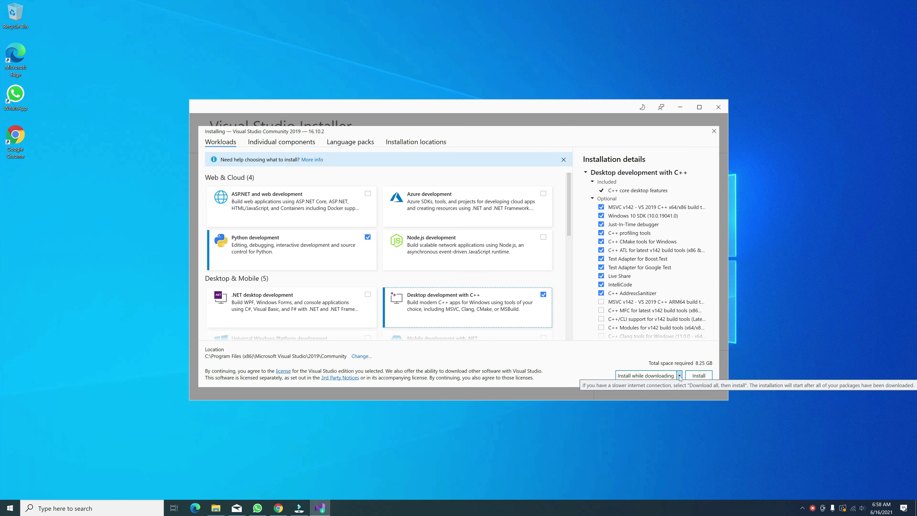
click(698, 376)
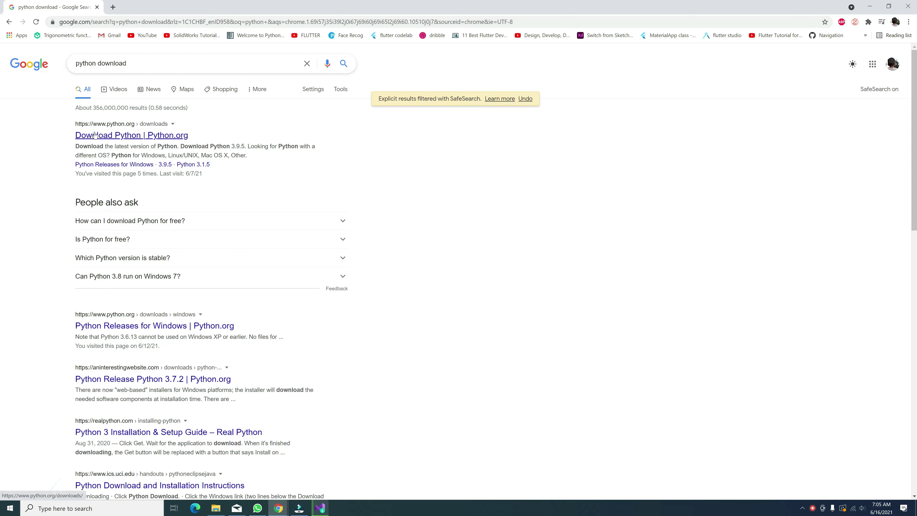
Open the Python 3.7.7 release page from the list of specific releases on python.org's download page.
click(109, 134)
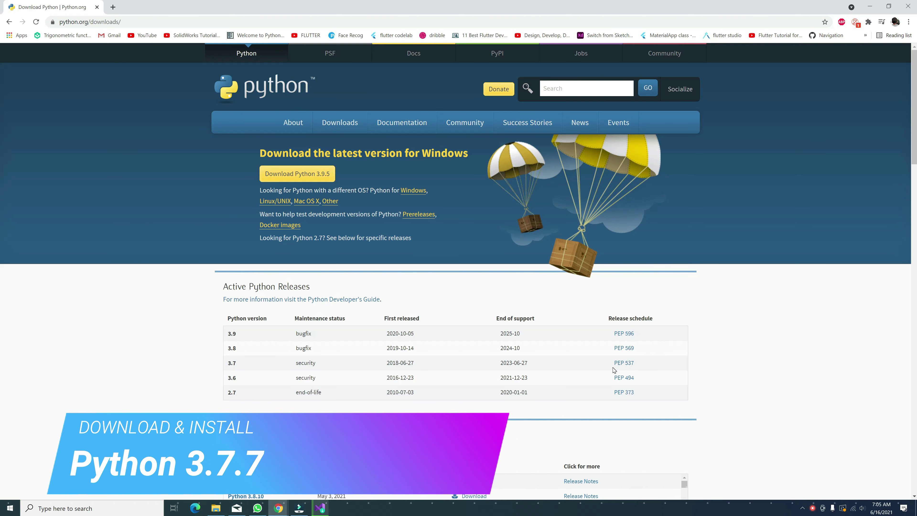
scroll(627, 369, down, 6)
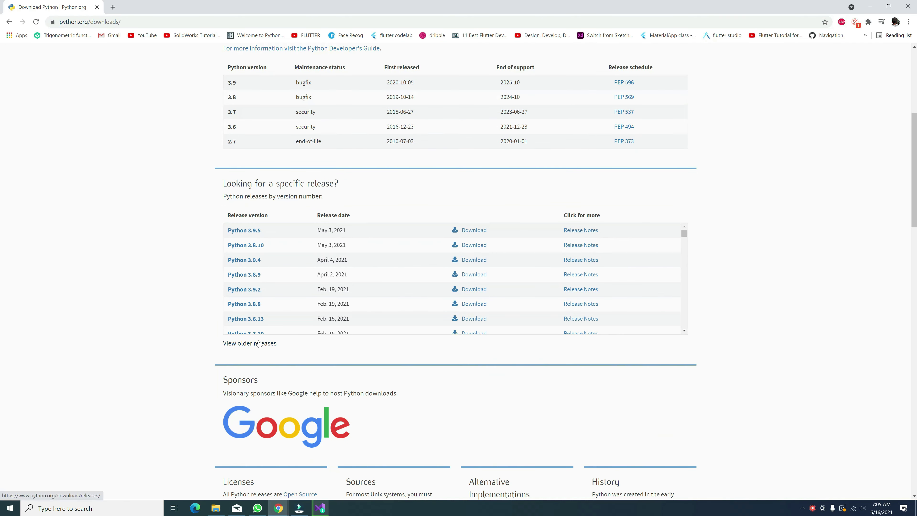
scroll(277, 290, down, 3)
scroll(278, 290, down, 4)
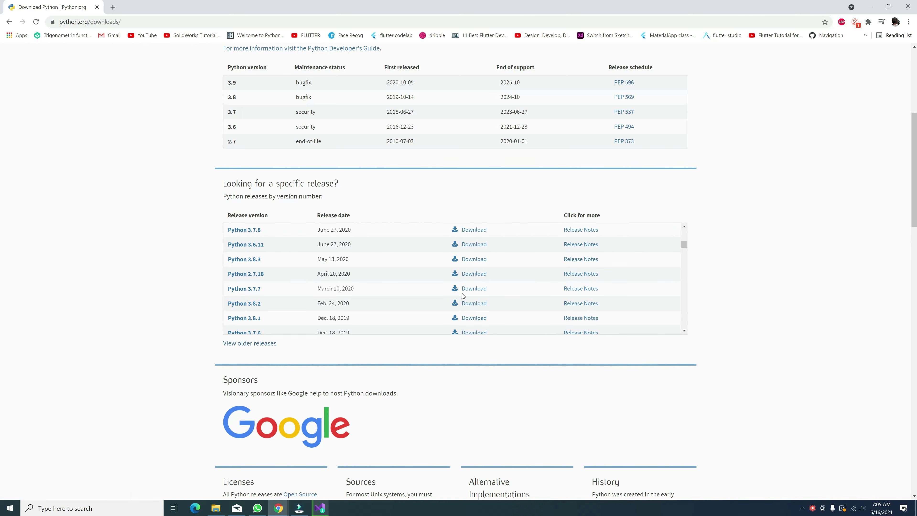
click(469, 290)
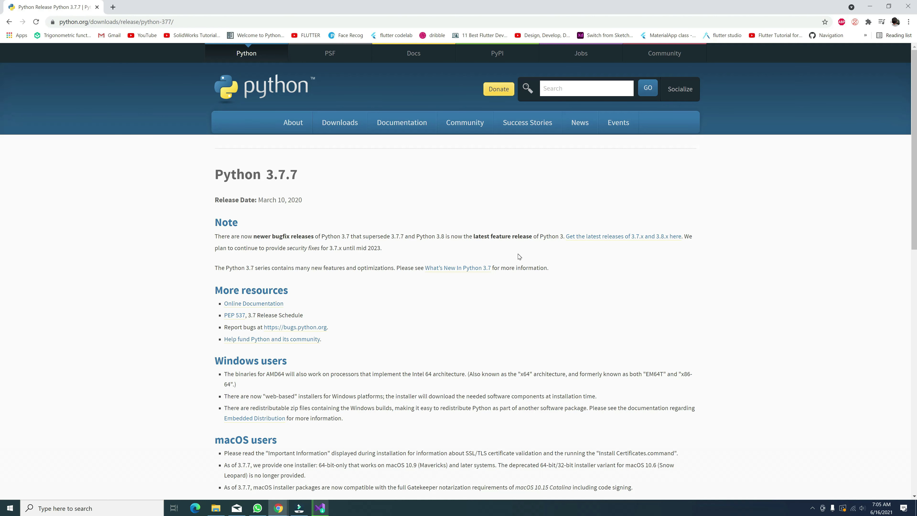
Download the Windows x86-64 web-based installer of Python 3.7.7.
scroll(518, 256, down, 1)
scroll(519, 256, down, 6)
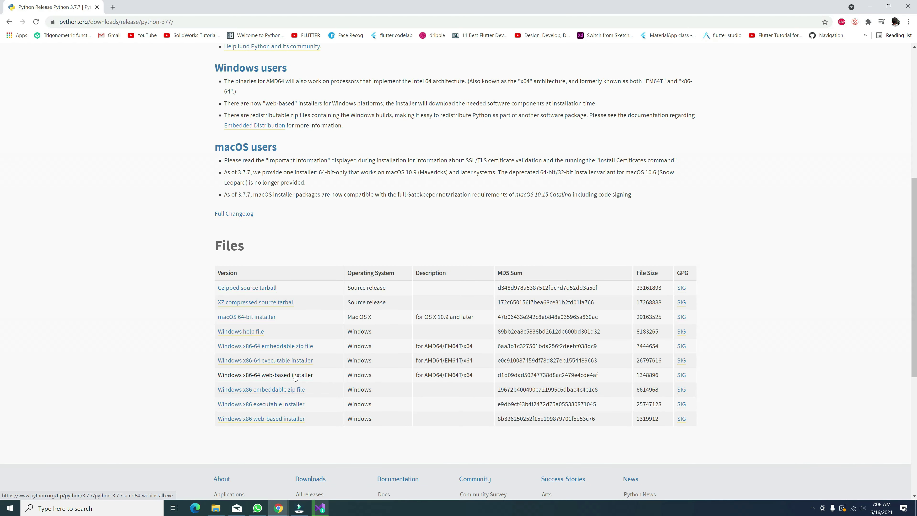
click(266, 375)
click(213, 200)
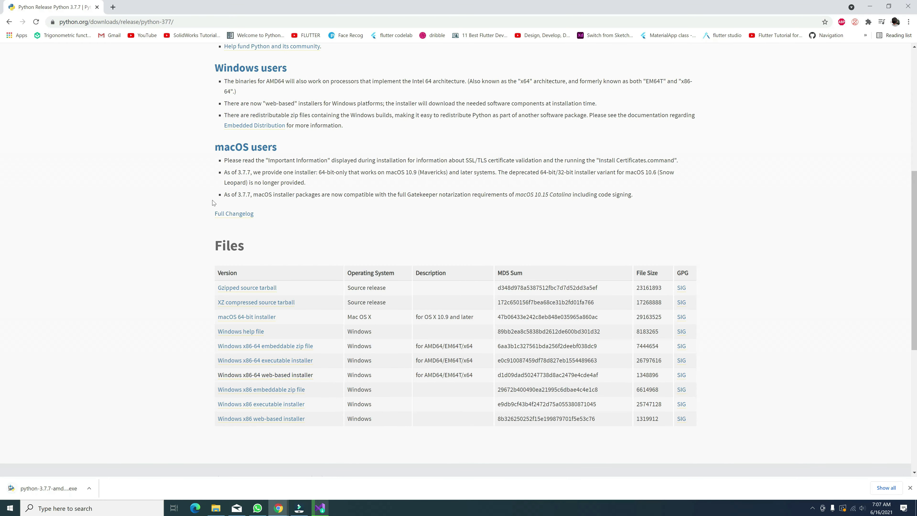
Run the downloaded Python 3.7.7 installer, install with default settings and Python 3.7 added to PATH, and close the setup.
click(51, 488)
click(908, 6)
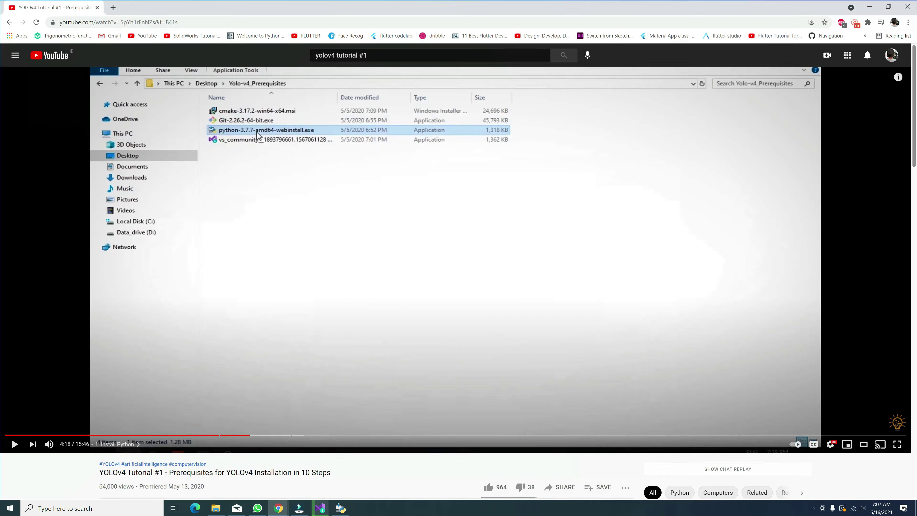
click(870, 6)
click(715, 110)
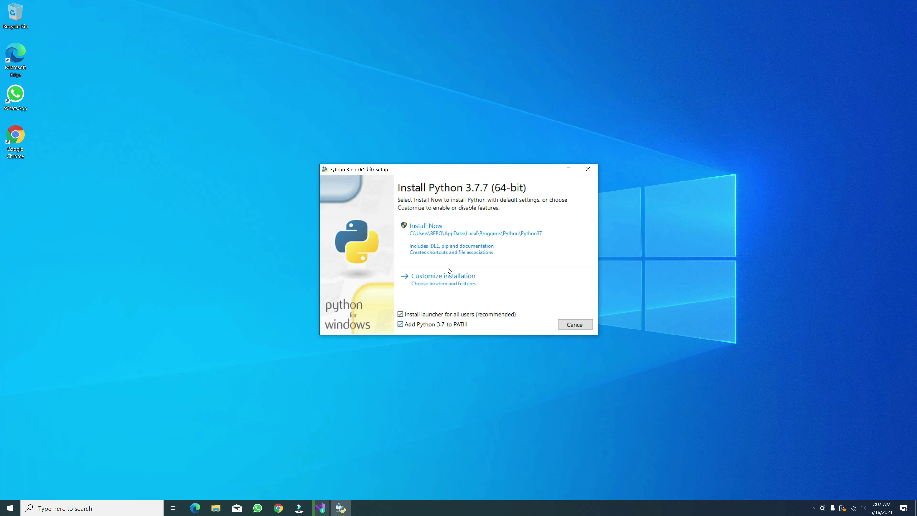
click(445, 239)
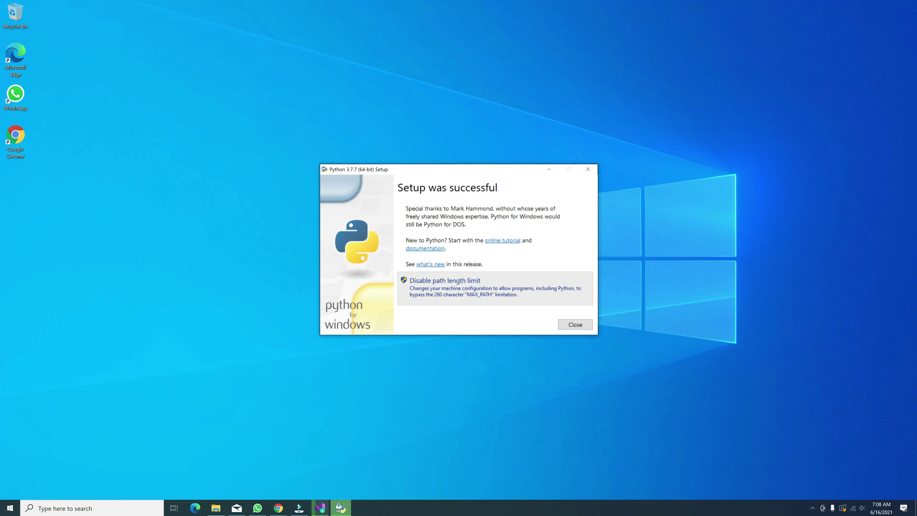
click(573, 326)
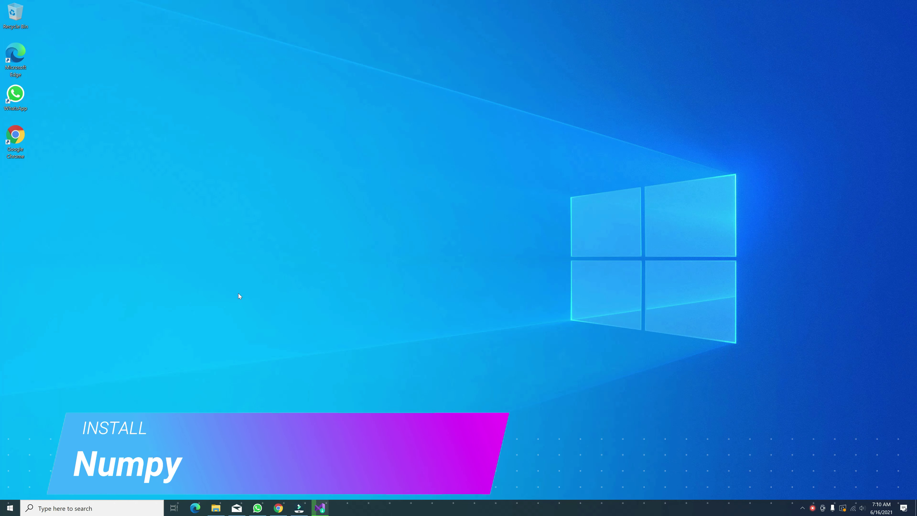
Open a Command Prompt window and move it toward the middle of the desktop.
key(super+r)
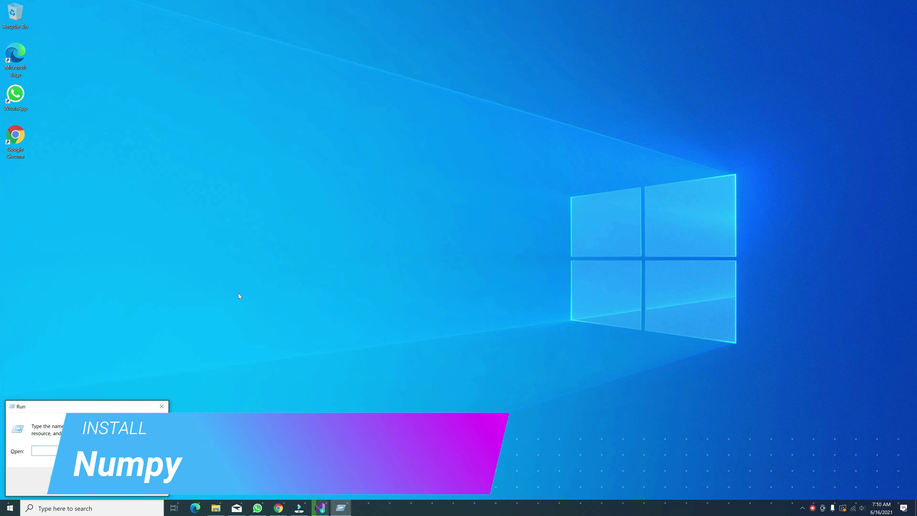
text(cmd)
key(Return)
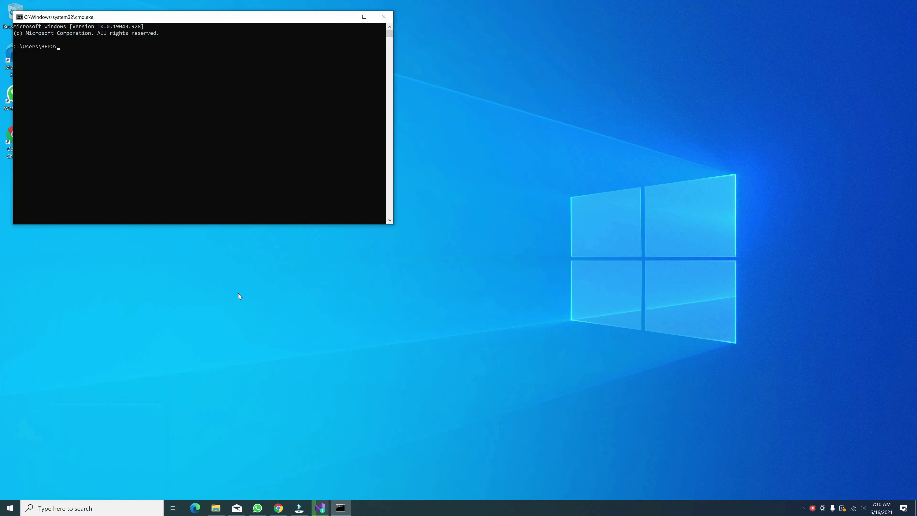
drag(269, 18, 506, 151)
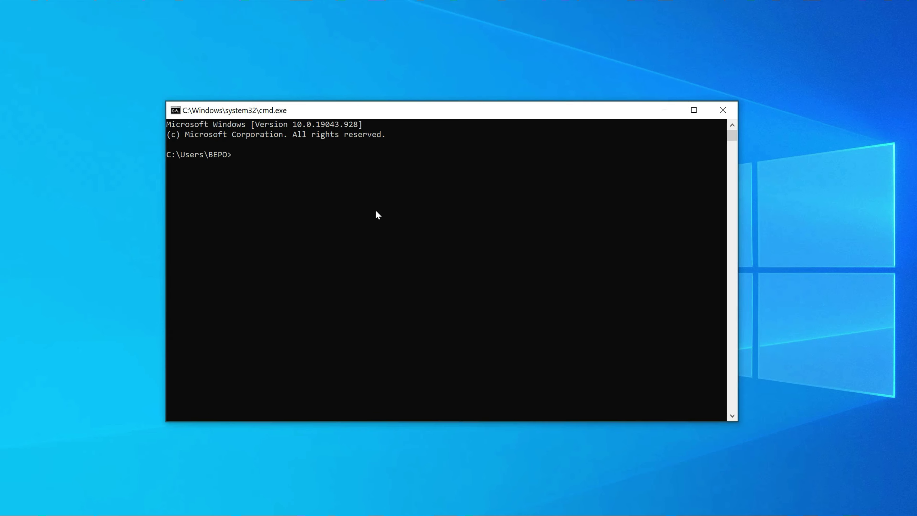
Check the Python installation by starting the Python interpreter from the command line, and exit it.
text(python)
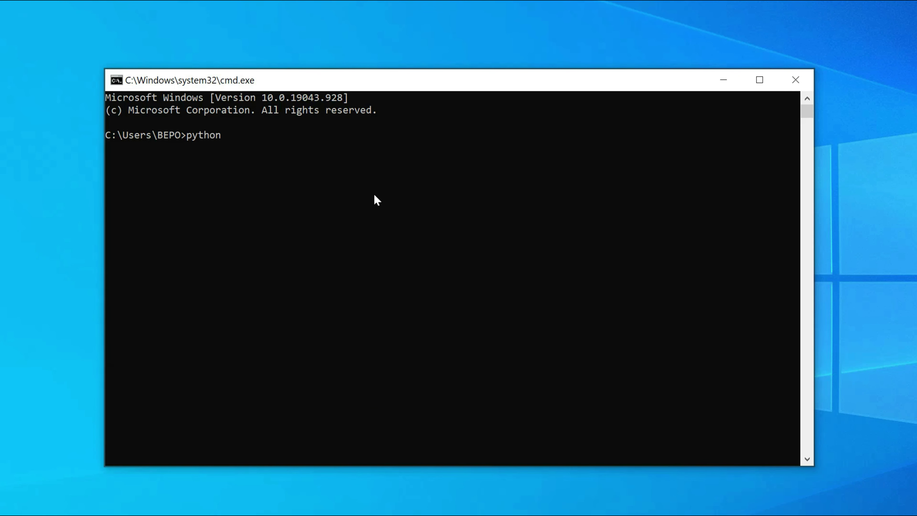
key(Return)
text(exit())
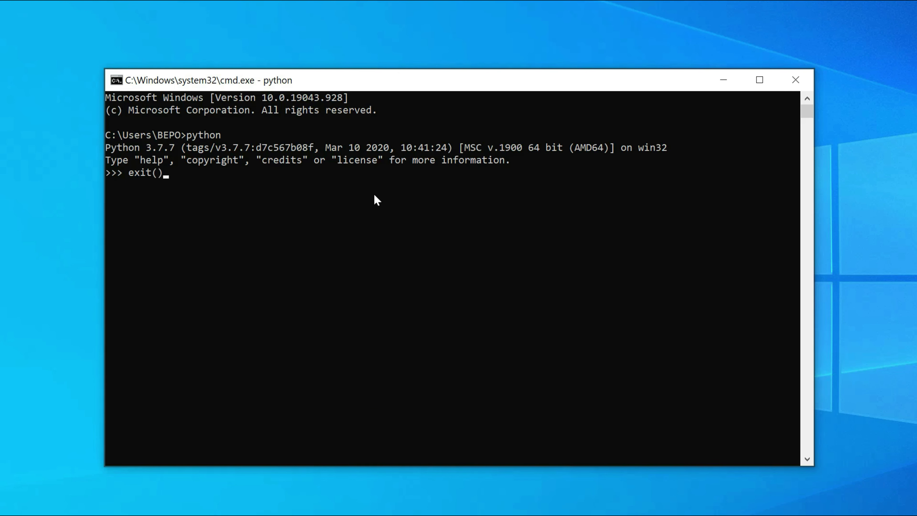
key(Return)
Install NumPy with the command "pip install numpy".
text(pip i)
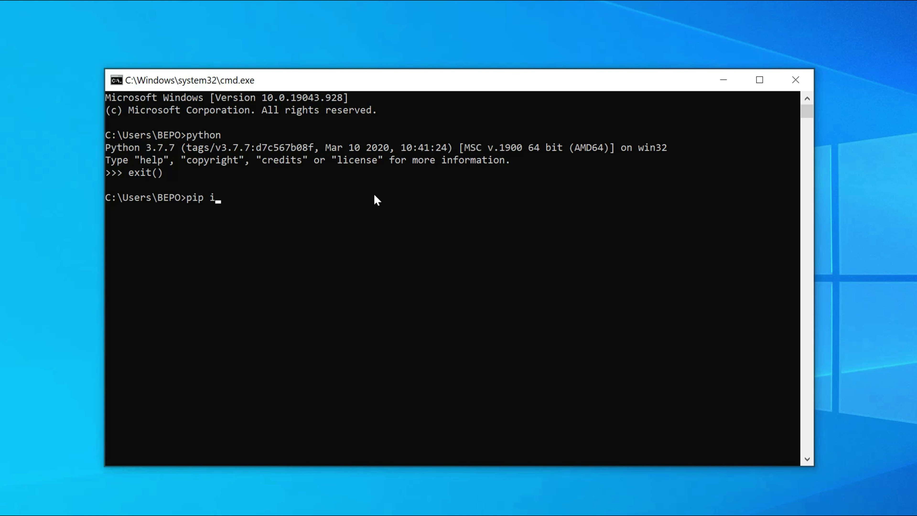
text(nstall numpy)
key(Return)
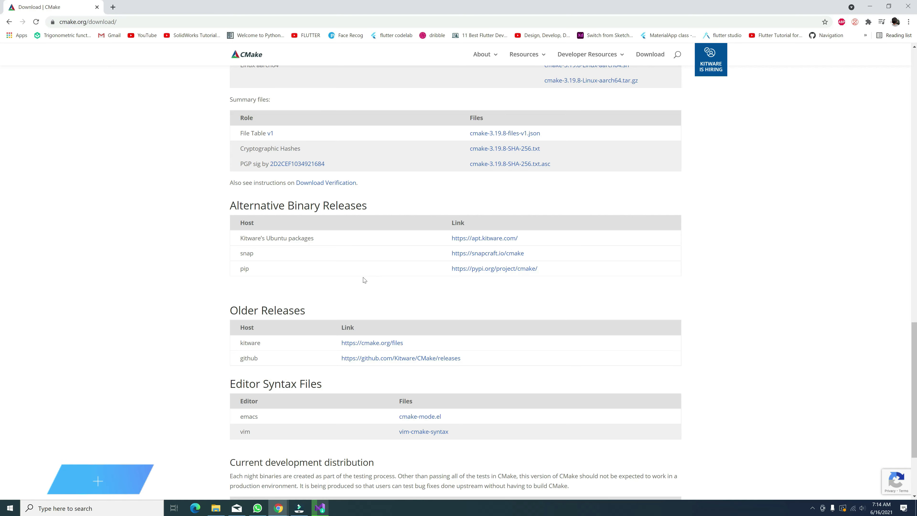
Download cmake-3.17.2-win64-x64.msi from the v3.17 folder of CMake's older release files.
click(371, 343)
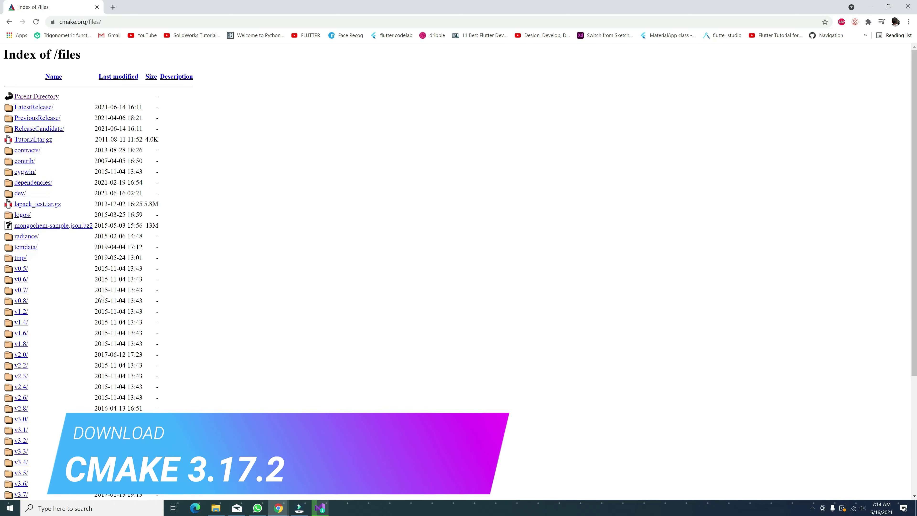
scroll(76, 335, down, 4)
click(23, 438)
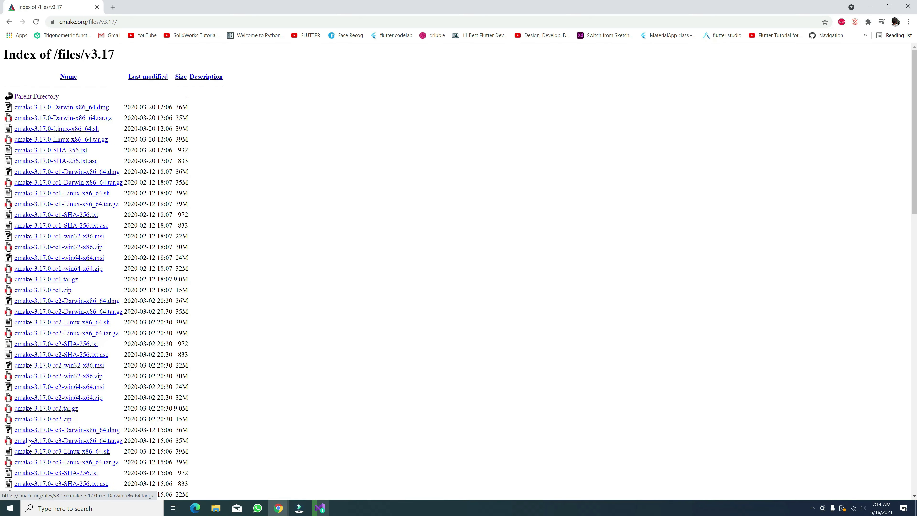
scroll(42, 247, down, 12)
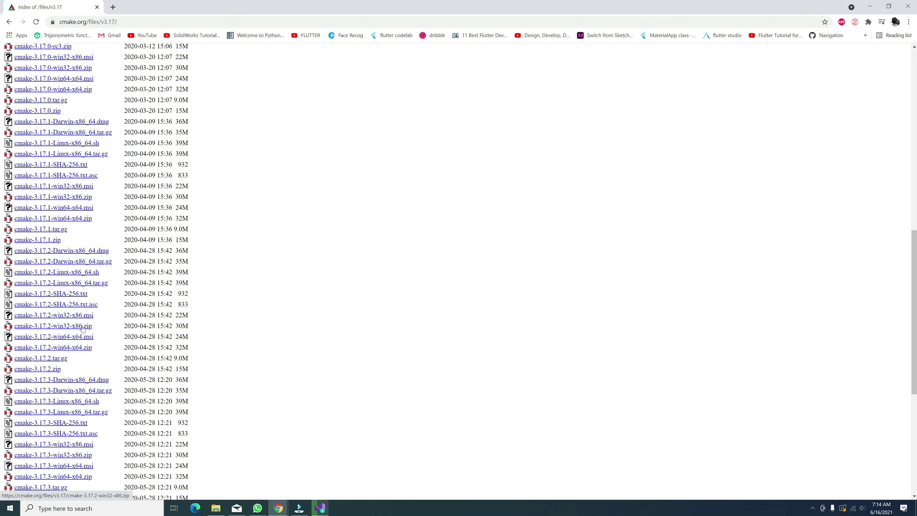
click(41, 337)
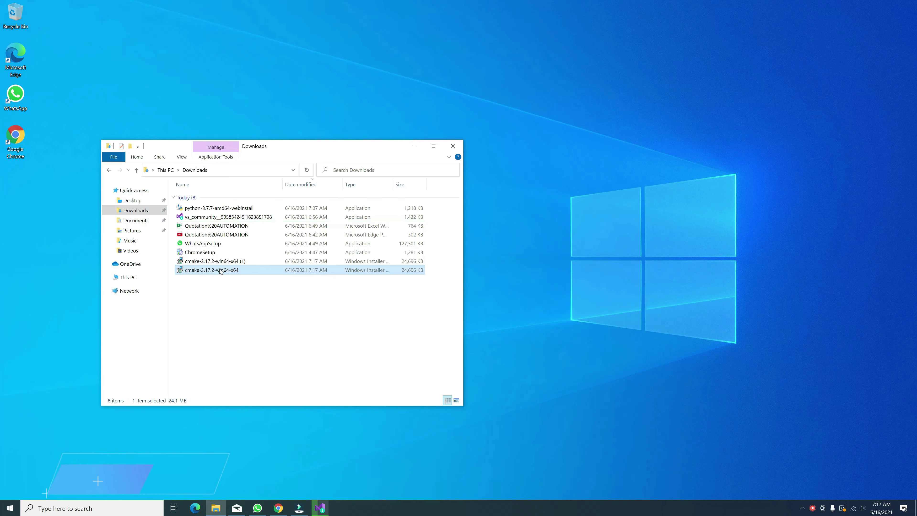
Start the cmake-3.17.2-win64-x64 installer from the Downloads folder and accept the license agreement.
double_click(221, 271)
click(507, 323)
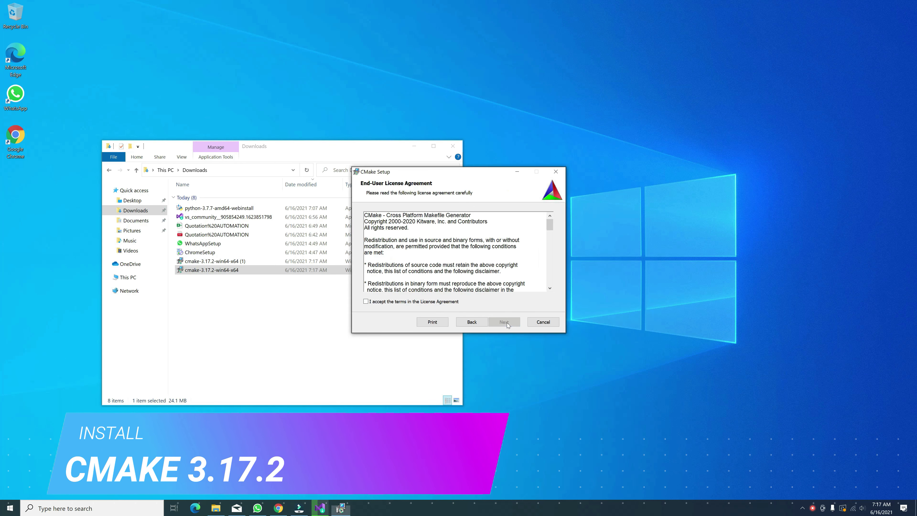
click(429, 302)
click(506, 324)
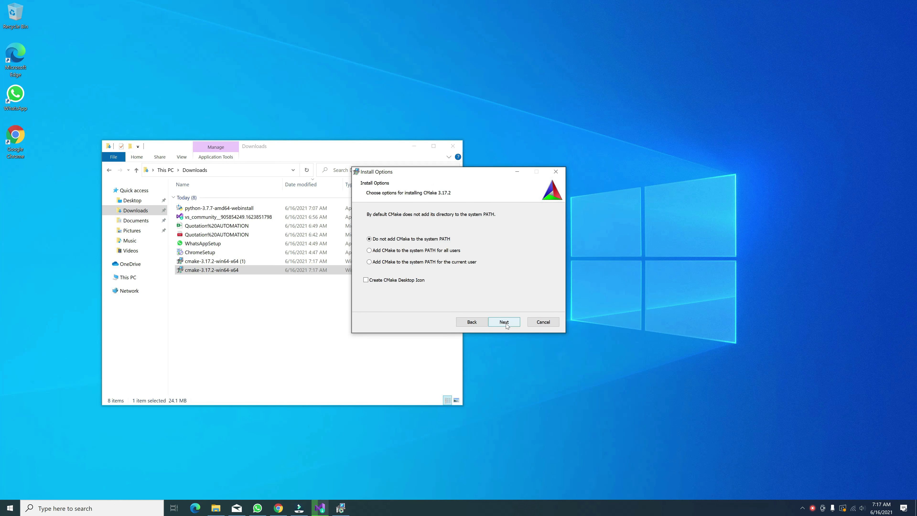
Continue through the CMake install options and destination pages, start the installation, and close the Downloads folder.
click(506, 324)
click(472, 322)
click(505, 325)
click(505, 326)
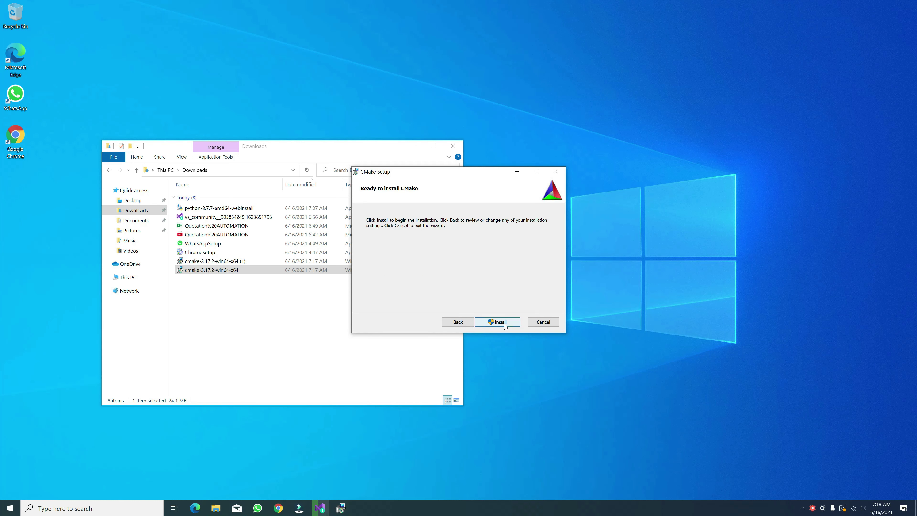
click(500, 322)
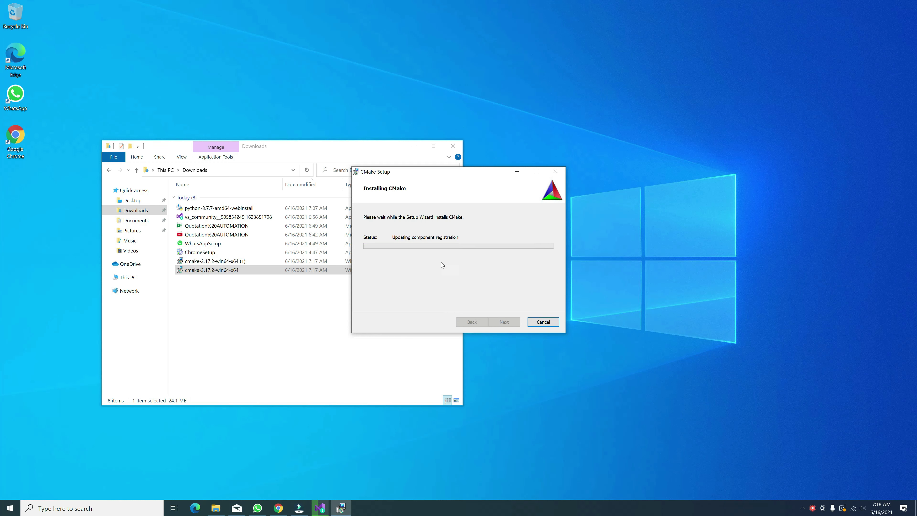
click(453, 146)
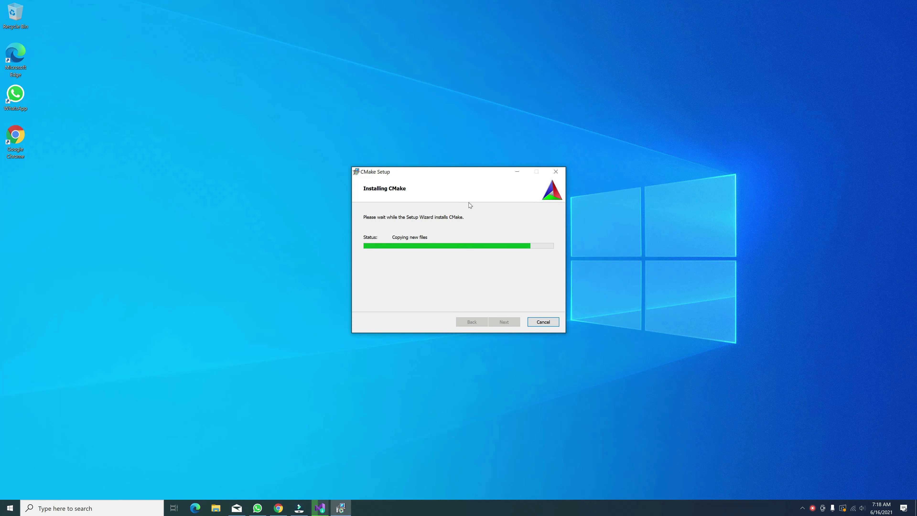
Finish the CMake setup.
click(508, 322)
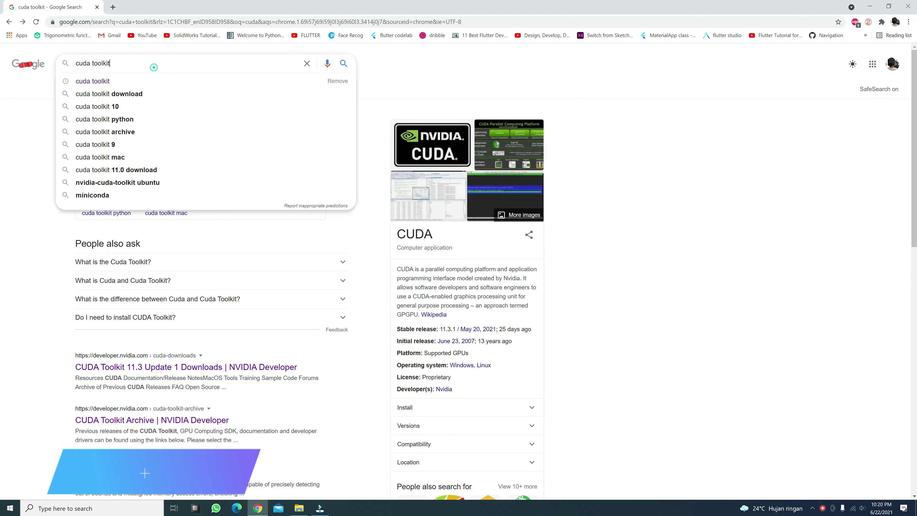
Search the web for "cuda toolkit download" and open the archive of previous CUDA releases on the NVIDIA Developer site.
click(186, 90)
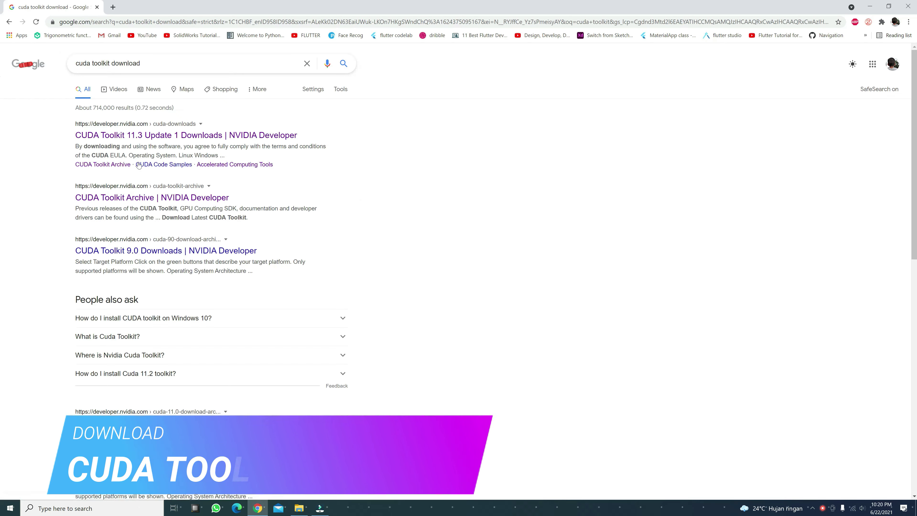
click(227, 196)
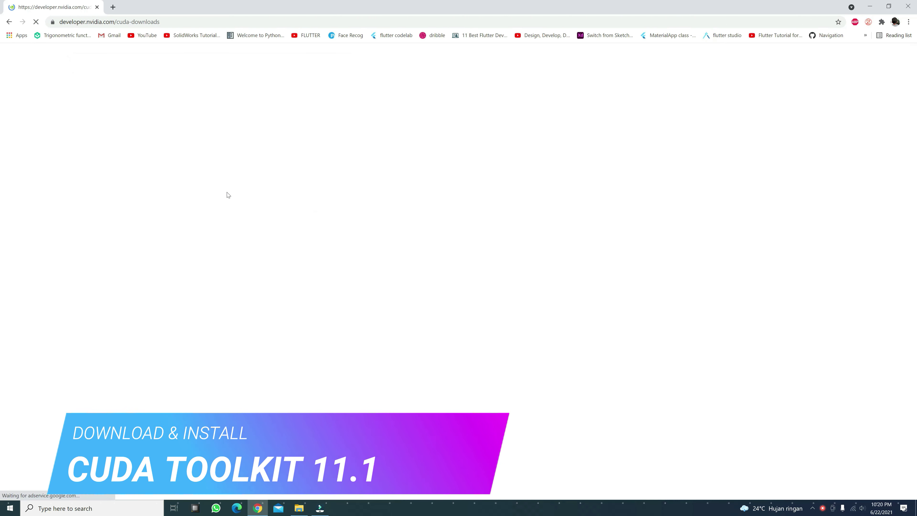
click(376, 239)
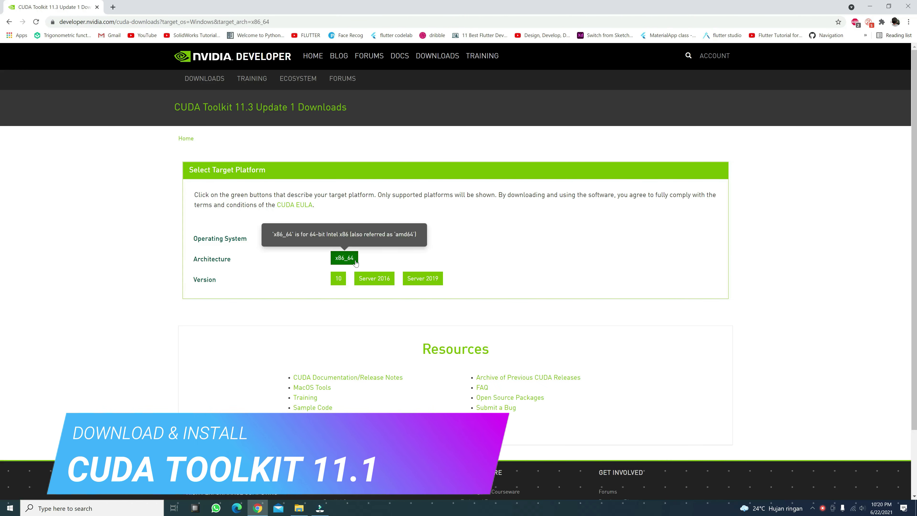
click(526, 377)
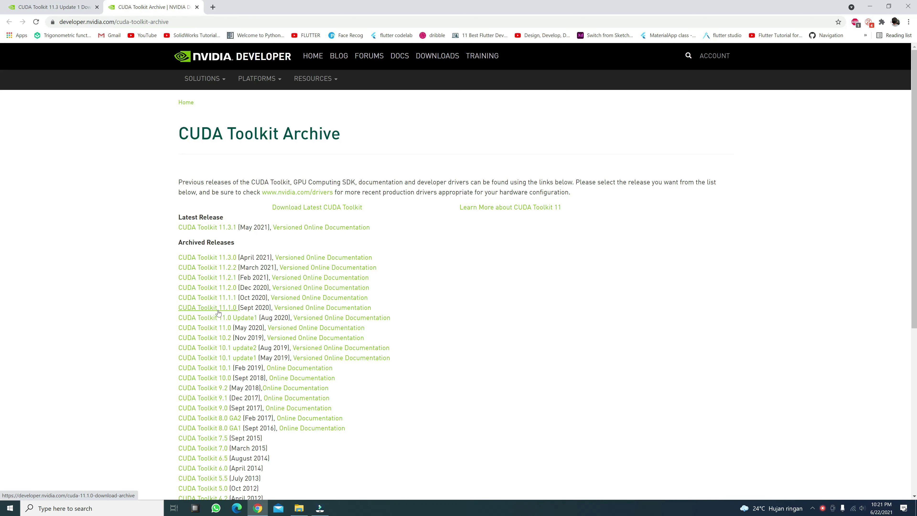
Download the CUDA Toolkit 11.1.0 base installer for Windows, x86_64, version 10, as exe (local).
click(219, 313)
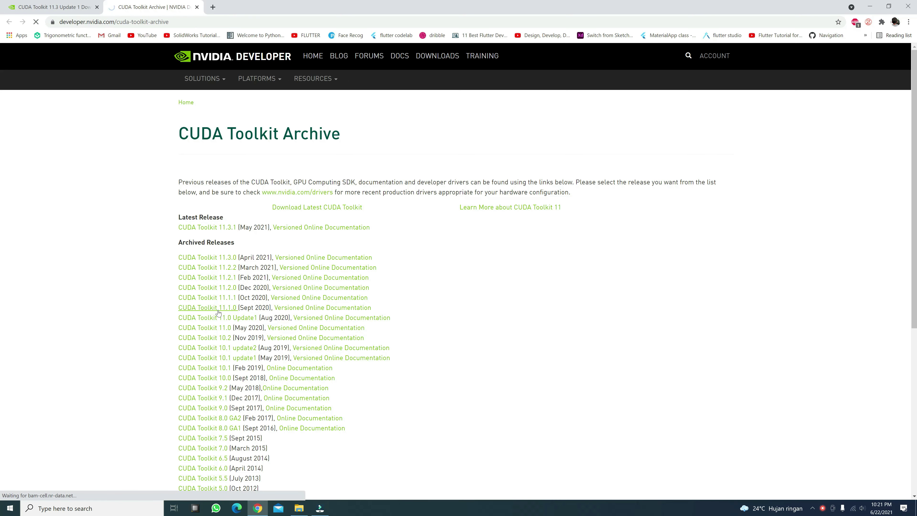
click(220, 368)
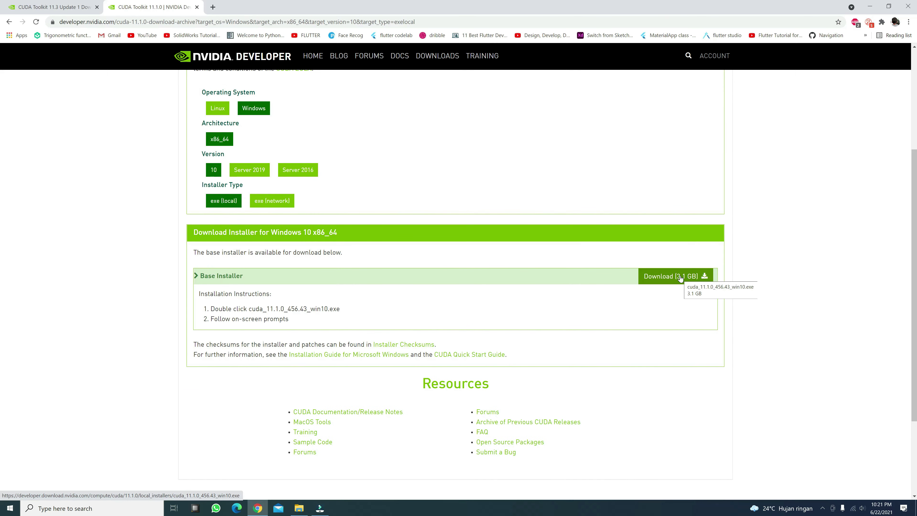
click(681, 277)
click(214, 202)
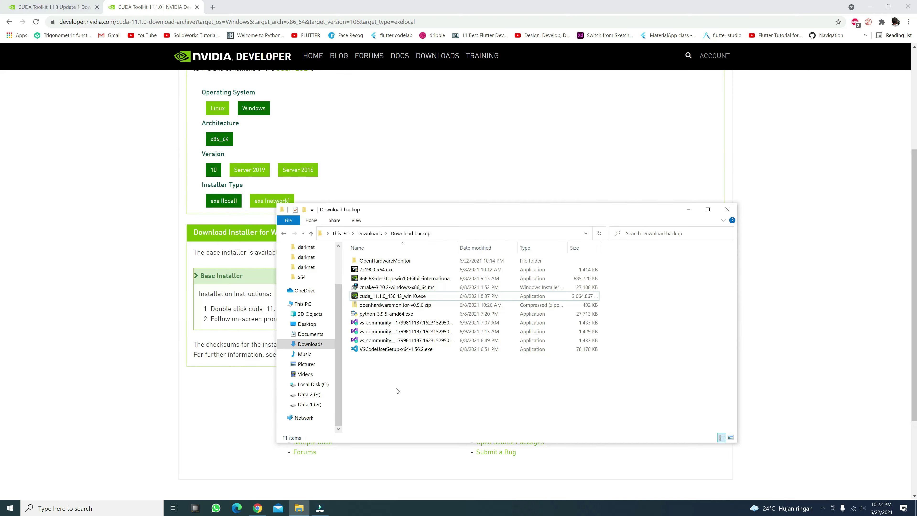
Start cuda_11.1.0_456.43_win10.exe from the Download backup folder, accept the extraction path and minimize the folder and browser windows.
click(387, 297)
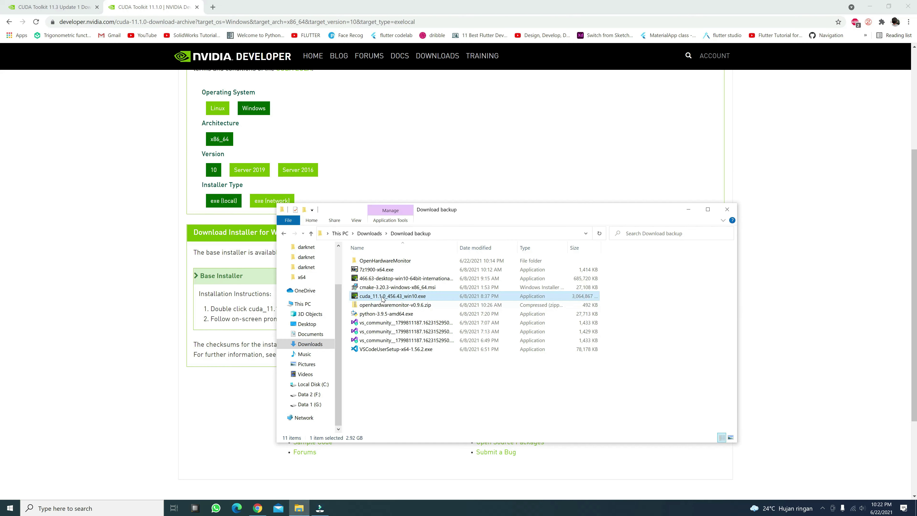
click(439, 274)
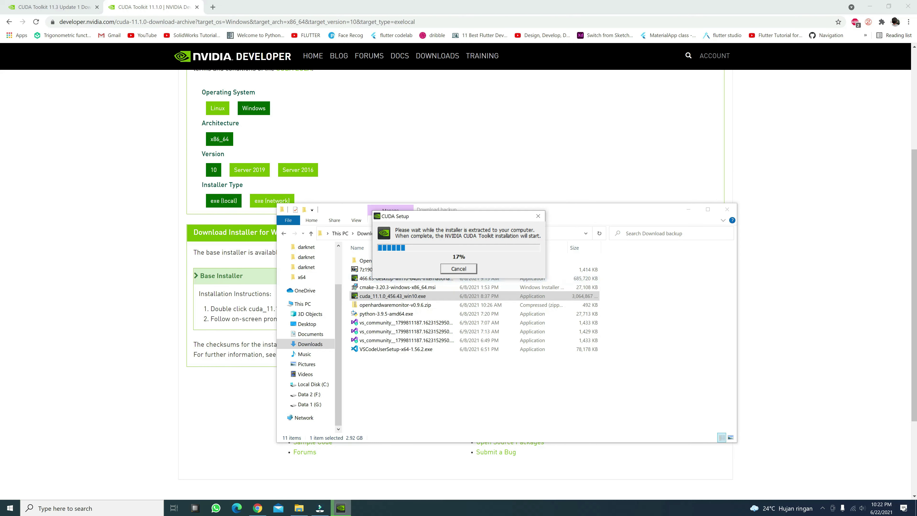
click(689, 210)
click(870, 7)
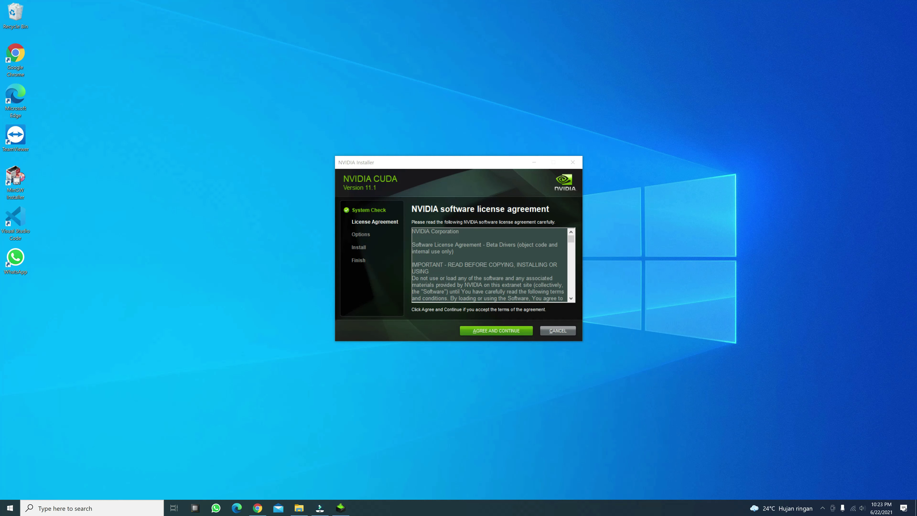
Accept the NVIDIA CUDA 11.1 license agreement, install with the offered options and close the installer.
click(495, 330)
click(514, 330)
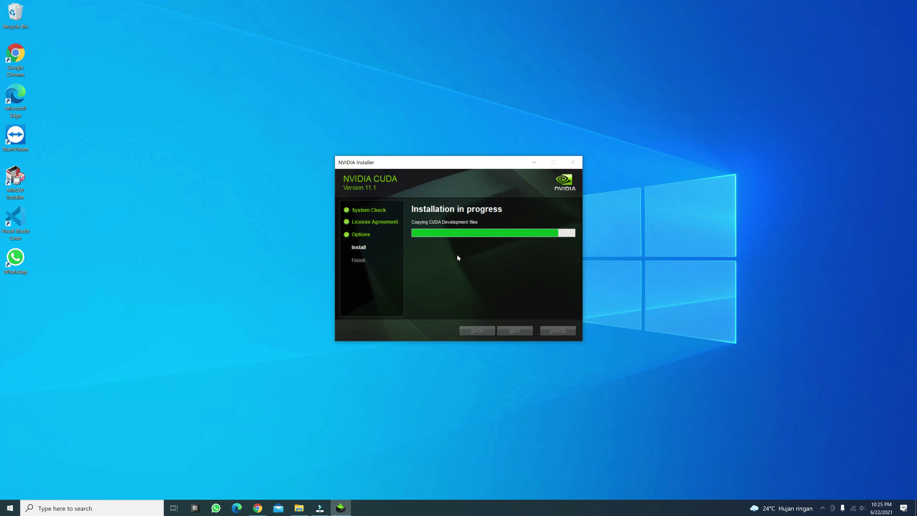
click(561, 327)
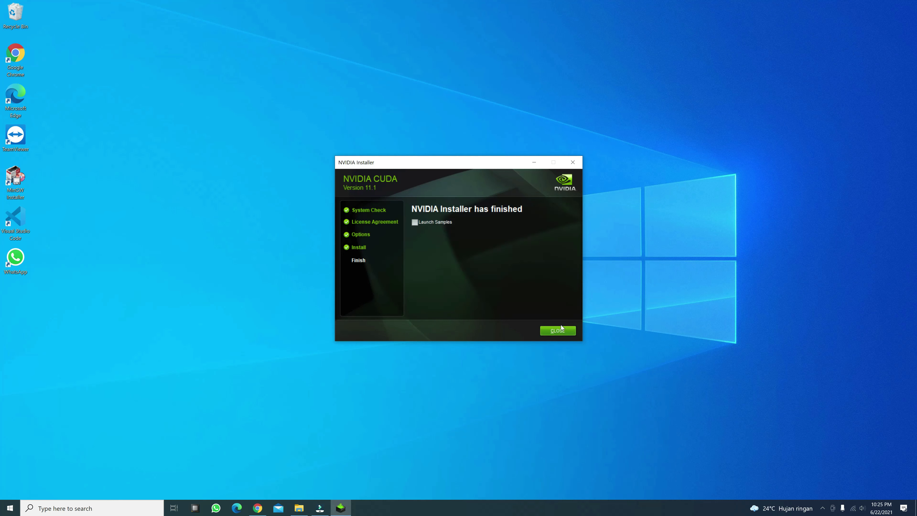
click(560, 331)
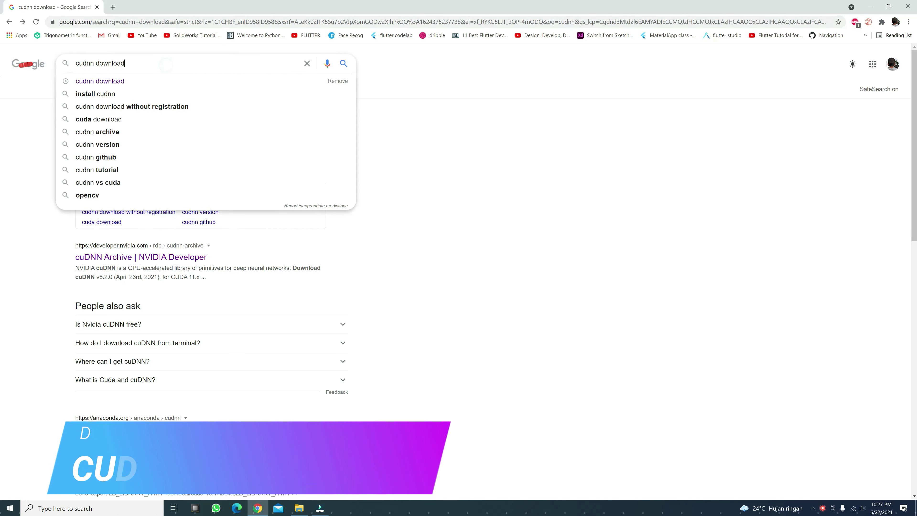
Open NVIDIA's cuDNN Download page from the web search and agree to the cuDNN Software License Agreement.
click(127, 135)
click(235, 352)
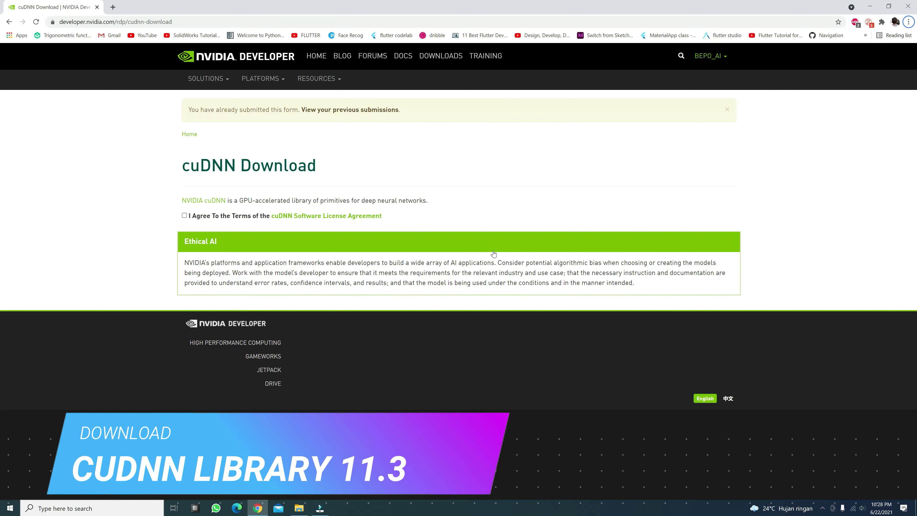
click(180, 216)
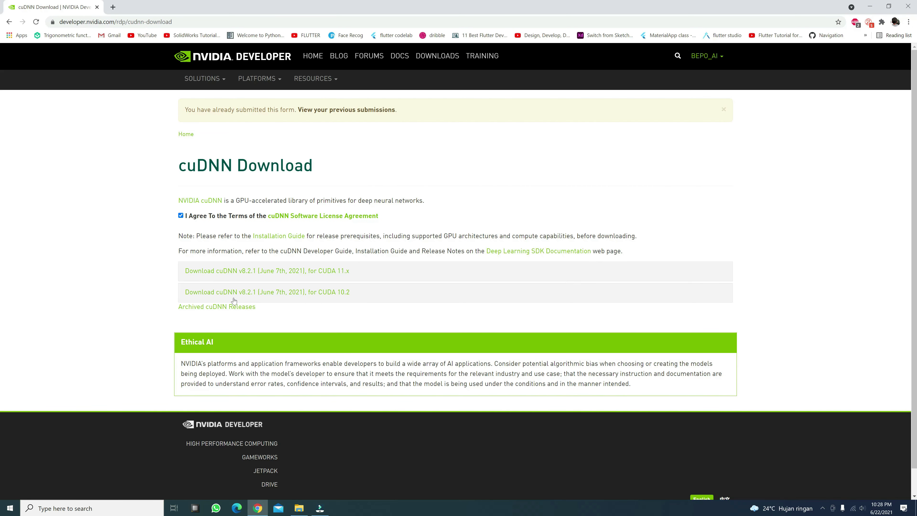
Download cuDNN v8.2.1 for CUDA 11.x, Library for Windows (x86), to Downloads as cudnn-11.3-windows-x64-v8.2.1.32.zip.
click(252, 271)
scroll(278, 348, down, 1)
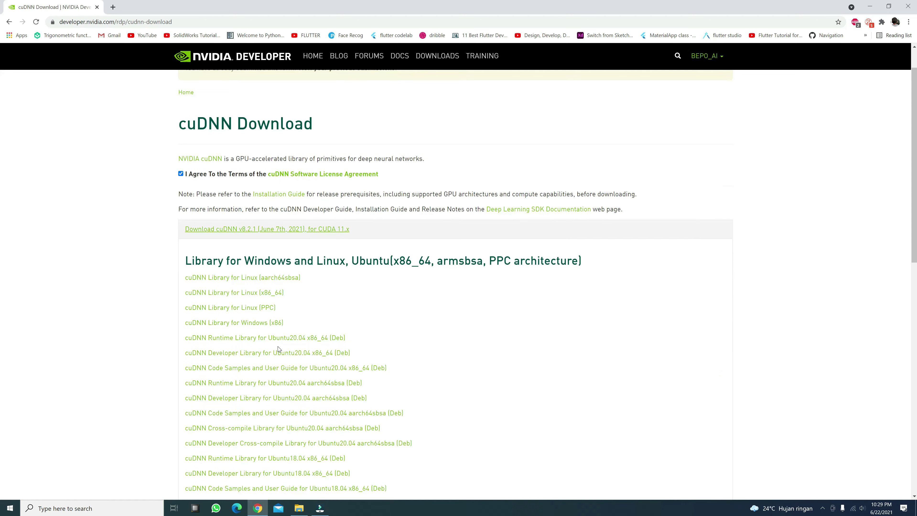
click(247, 325)
scroll(247, 325, down, 2)
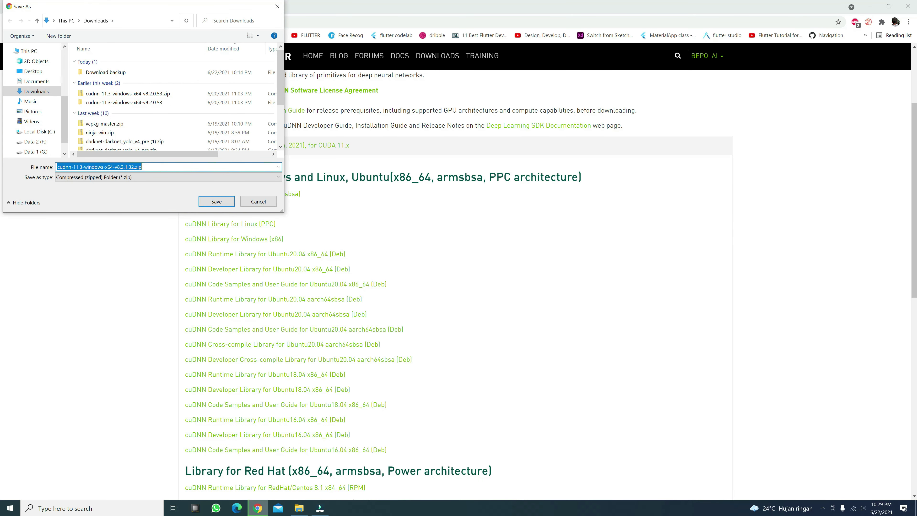
click(218, 201)
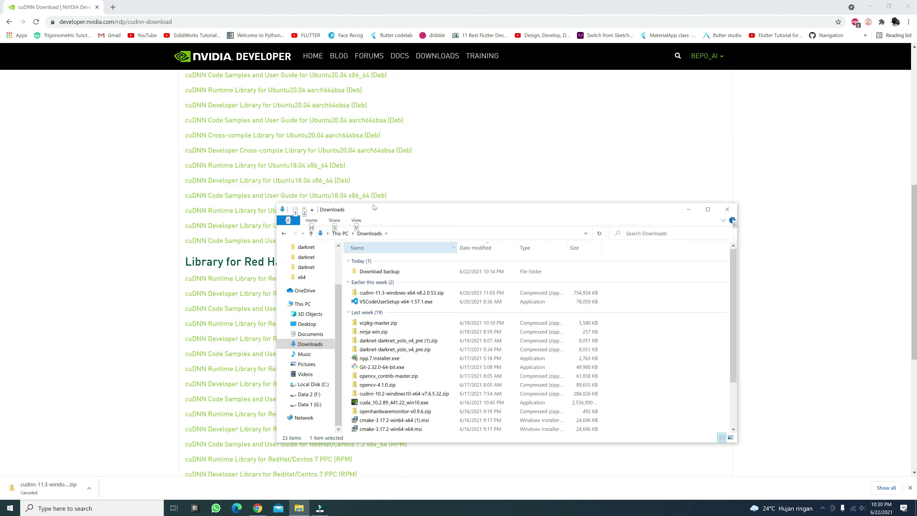
Extract cudnn-11.3-windows-x64-v8.2.0.53.zip in Downloads into a folder of the same name and dismiss the browser's download bar.
click(409, 293)
click(911, 487)
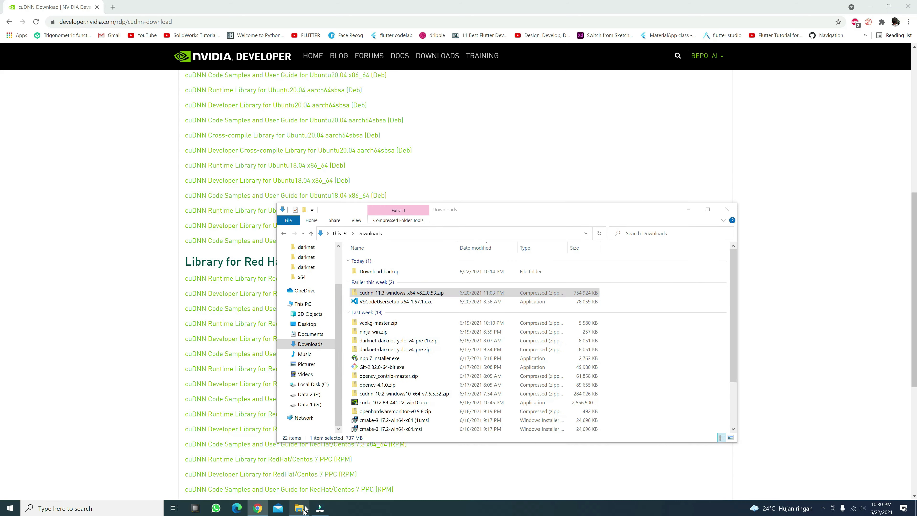
right_click(389, 294)
mouse_move(452, 130)
click(542, 158)
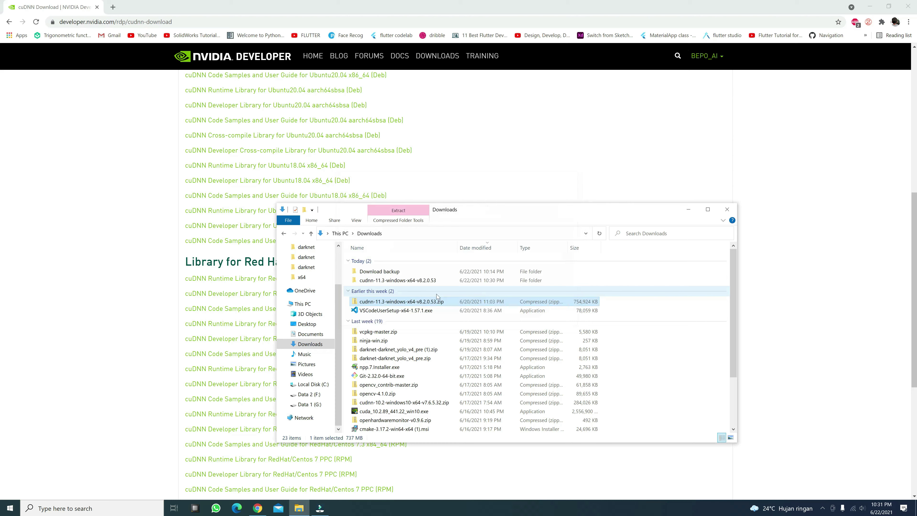
Open the cuda folder inside the extracted cudnn-11.3-windows-x64-v8.2.0.53 folder.
double_click(436, 293)
click(361, 261)
right_click(363, 260)
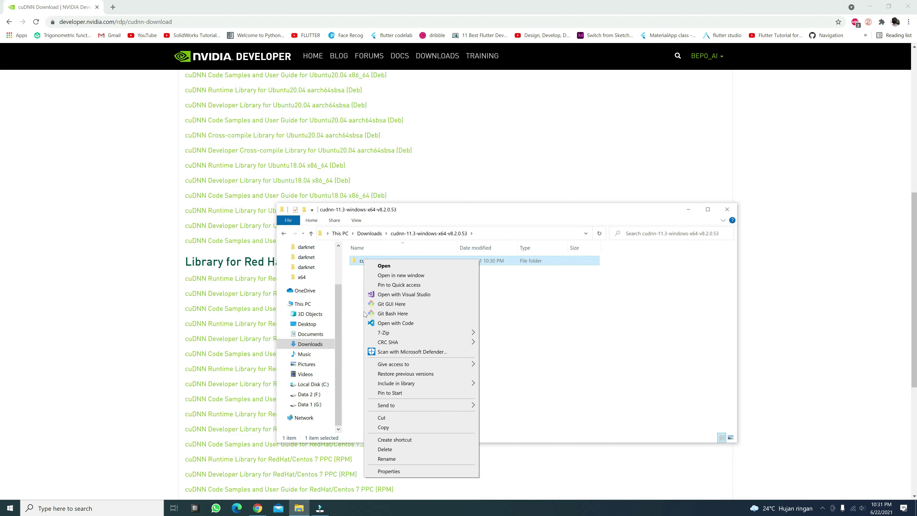
click(384, 266)
Open a second File Explorer window and arrange it side by side with the cuDNN cuda folder window.
drag(458, 211, 553, 244)
key(super+e)
drag(620, 259, 411, 253)
drag(491, 247, 535, 215)
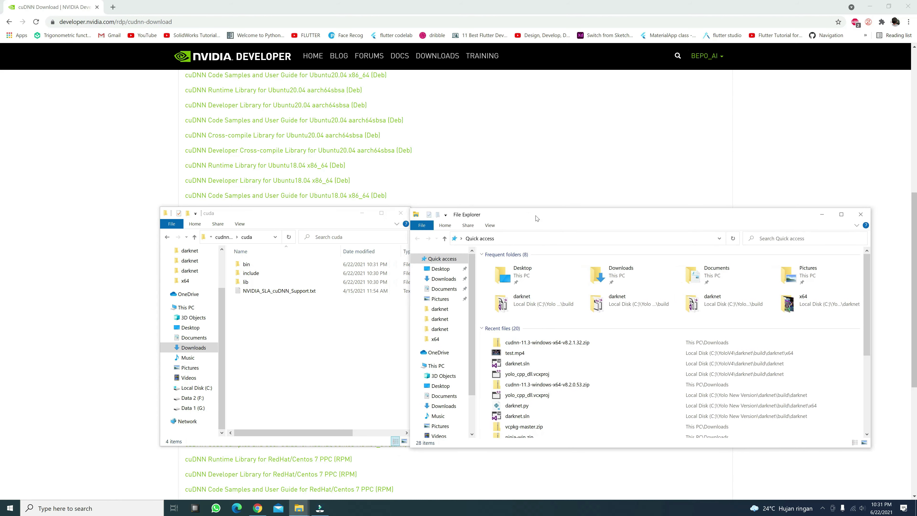
drag(874, 359, 702, 347)
In the second File Explorer window, go to C:\Program Files\NVIDIA GPU Computing Toolkit\CUDA\v11.1.
click(438, 364)
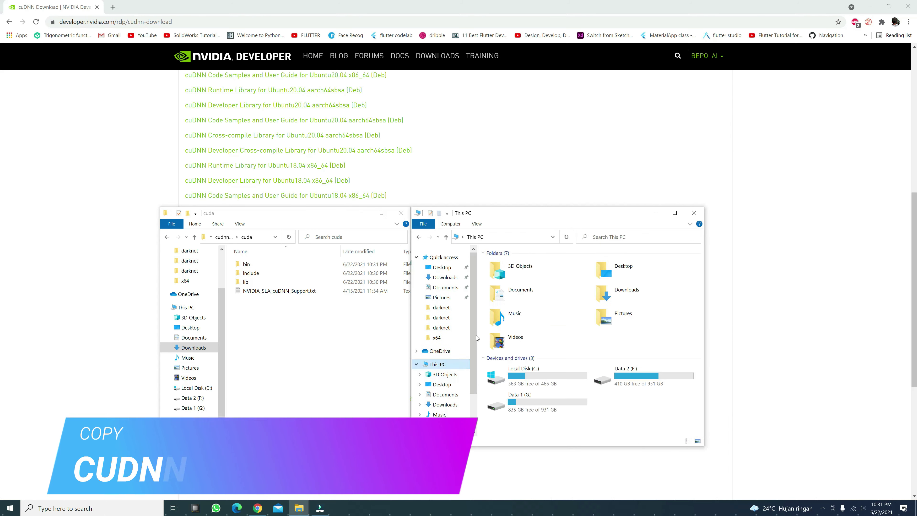
double_click(531, 375)
double_click(509, 309)
double_click(516, 380)
double_click(500, 265)
double_click(500, 264)
Copy all DLL files from the cuDNN bin folder into CUDA v11.1's bin folder, replacing existing files and granting administrator permission.
double_click(247, 264)
drag(347, 372, 251, 268)
right_click(251, 268)
click(267, 368)
double_click(498, 264)
right_click(580, 331)
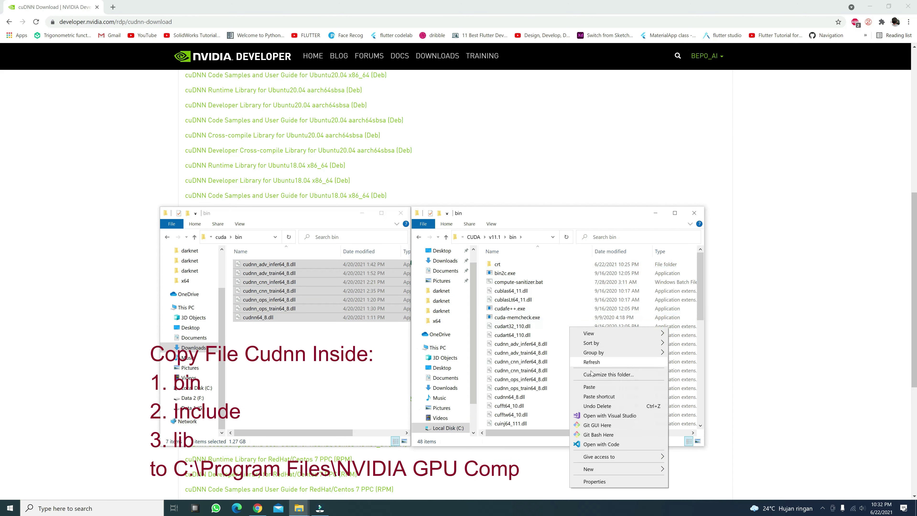
click(596, 361)
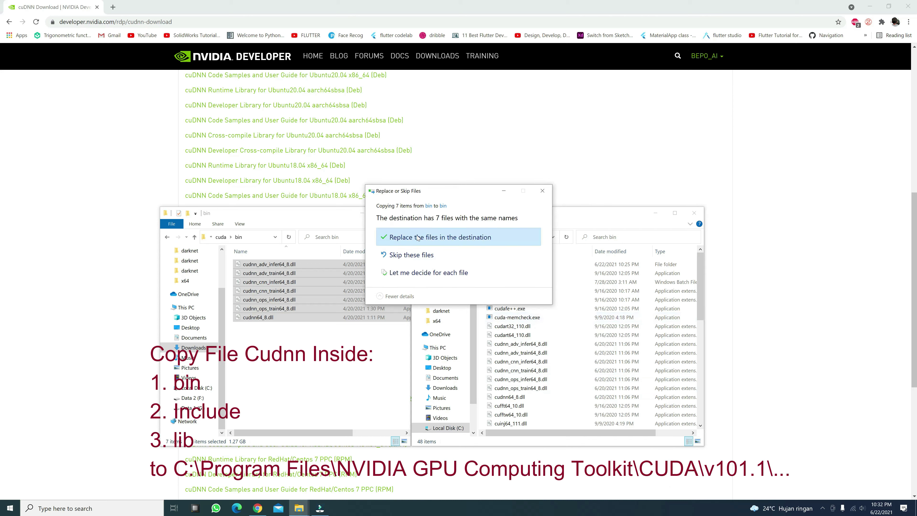
click(433, 238)
click(429, 253)
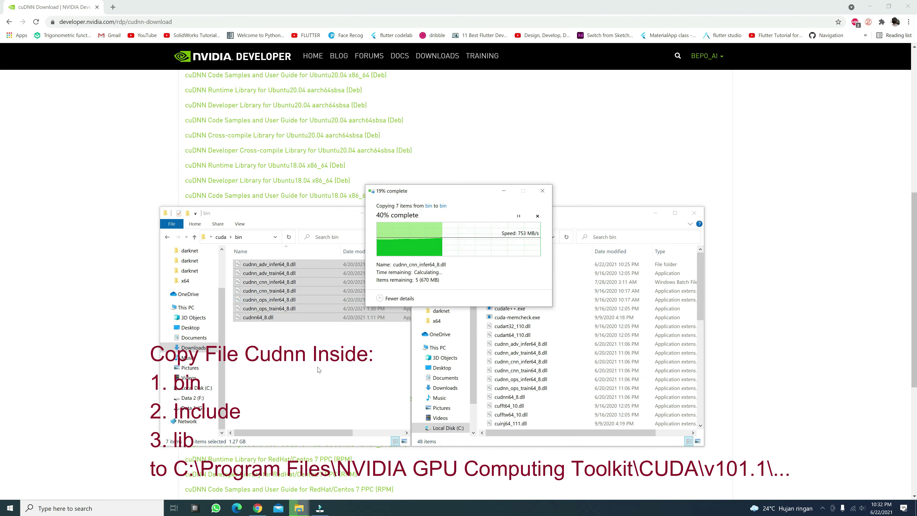
Copy all header files from the cuDNN include folder into CUDA v11.1's include folder, replacing existing files and granting administrator permission.
click(167, 236)
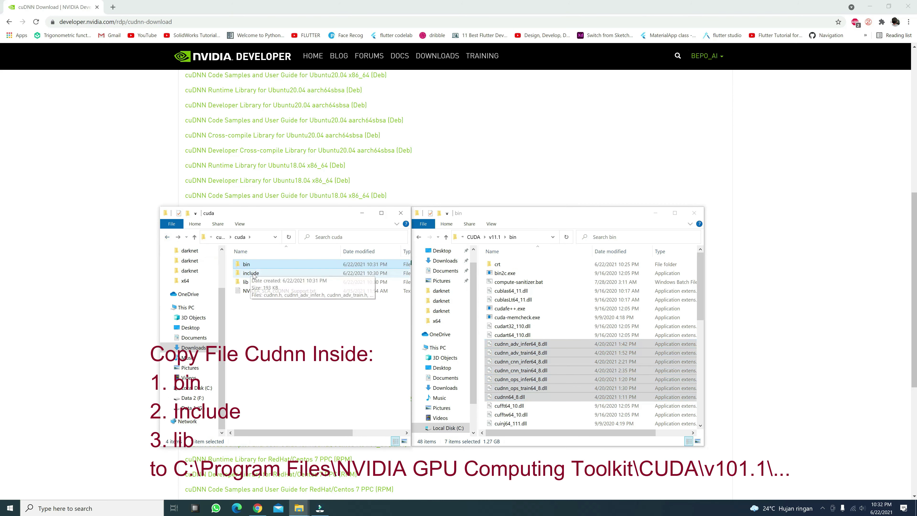
double_click(253, 273)
drag(273, 376, 249, 261)
right_click(253, 282)
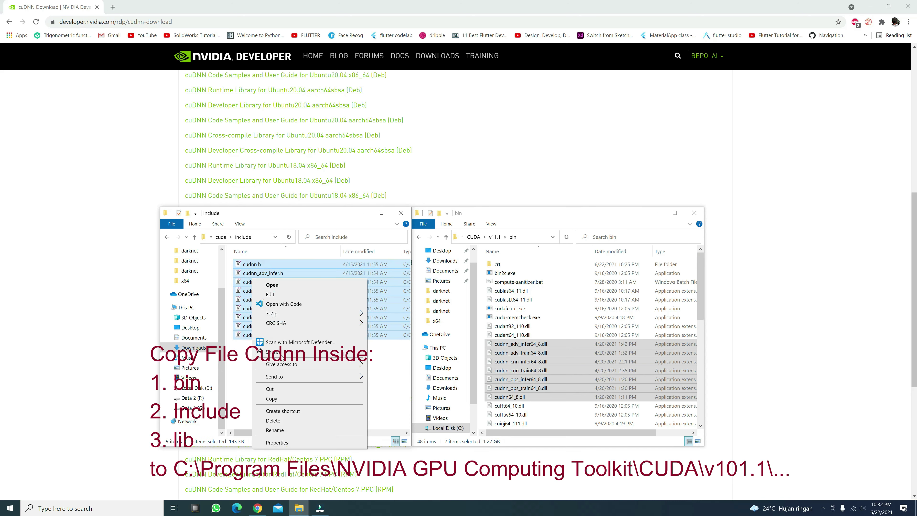
click(271, 397)
click(495, 237)
double_click(502, 290)
right_click(559, 369)
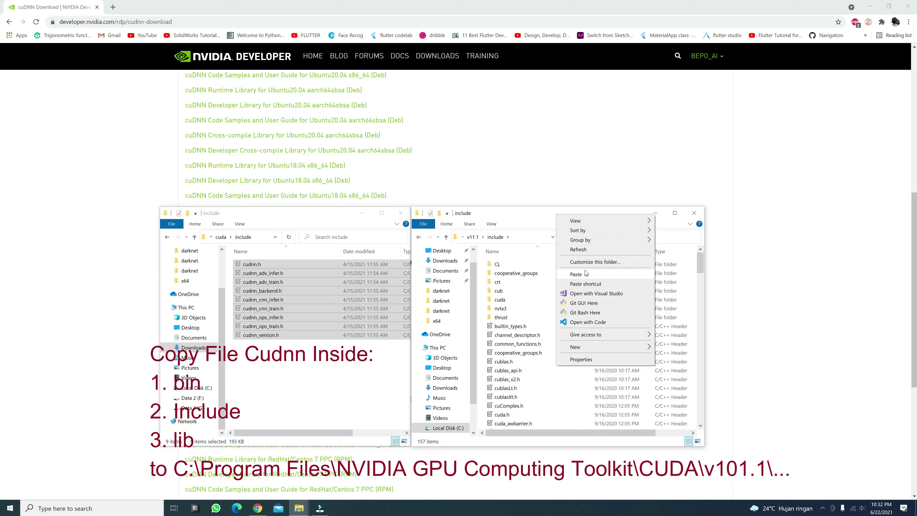
click(575, 274)
click(455, 240)
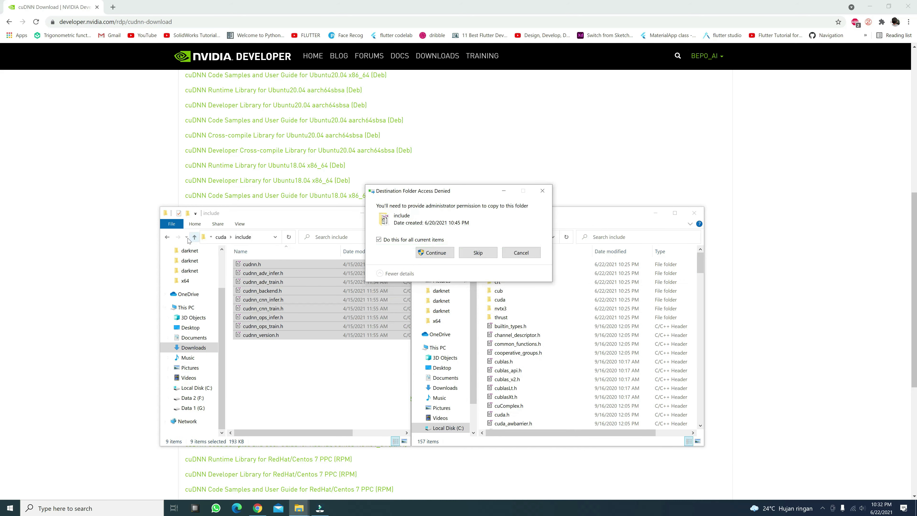
click(167, 236)
click(435, 252)
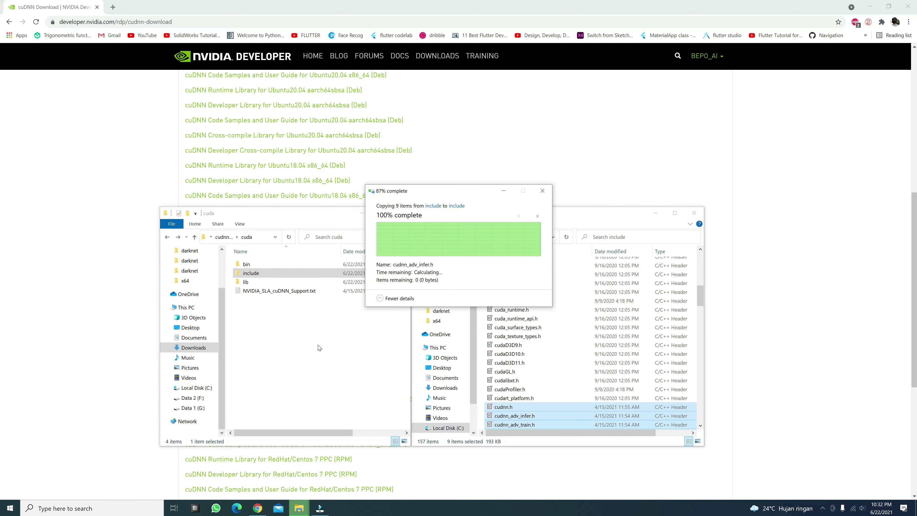
Copy all LIB files from the cuDNN lib\x64 folder into CUDA v11.1's lib\x64 folder, replacing existing files and granting administrator permission.
double_click(247, 282)
double_click(248, 264)
drag(271, 412, 253, 261)
right_click(263, 279)
click(286, 380)
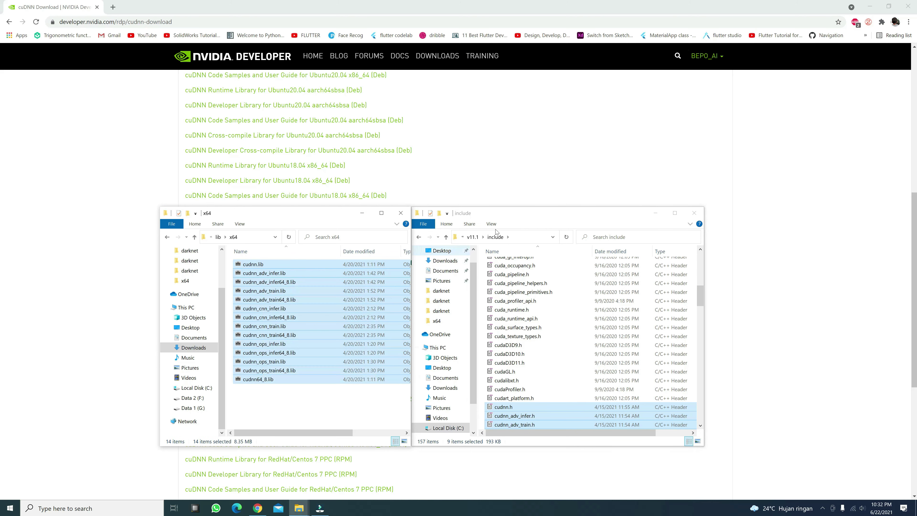
click(419, 236)
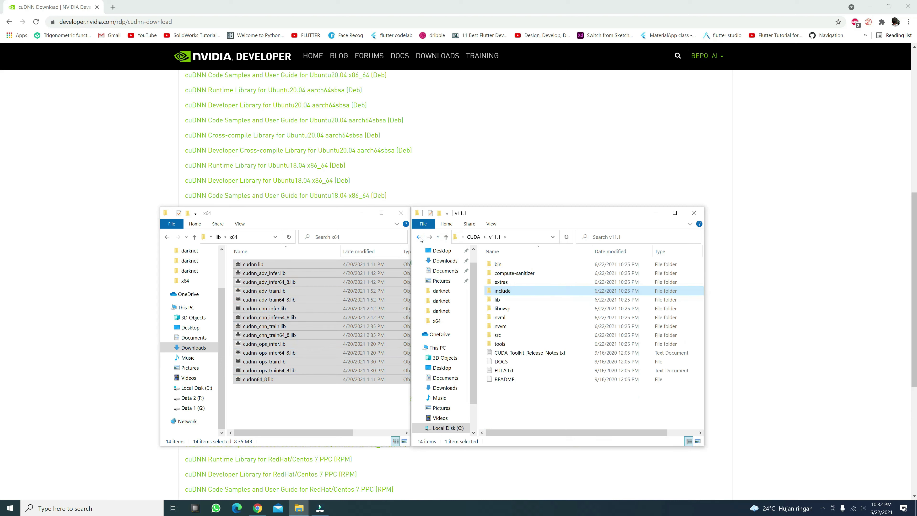
double_click(502, 300)
double_click(500, 272)
right_click(583, 341)
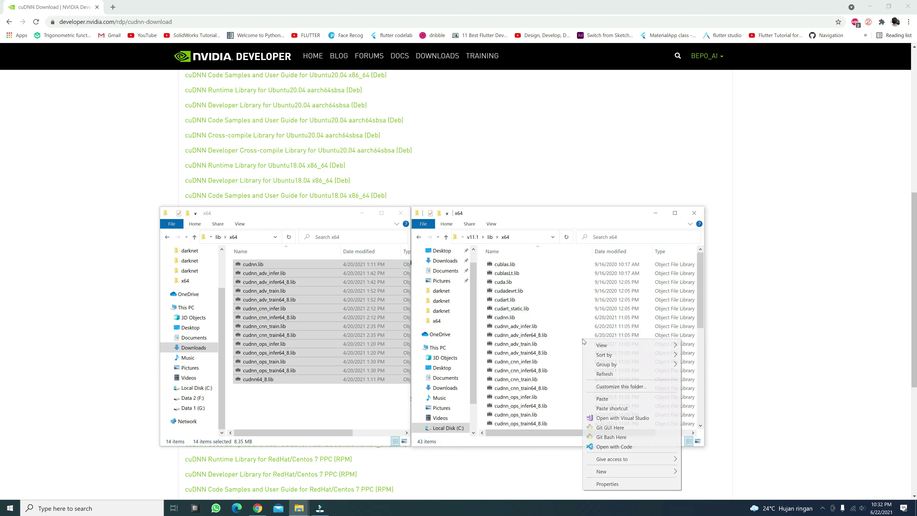
click(602, 398)
click(481, 236)
click(447, 254)
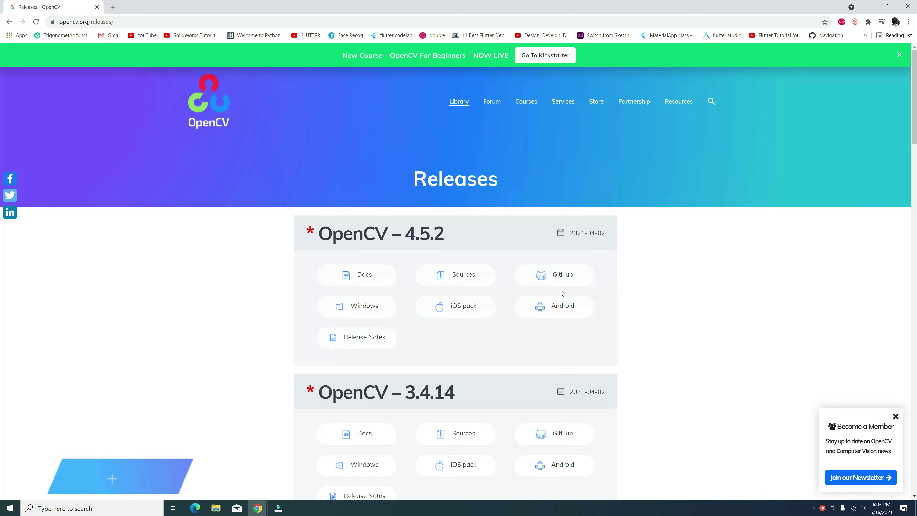
Find the OpenCV 4.1.0 release on the OpenCV releases pages and save its source archive opencv-4.1.0 in Downloads.
scroll(569, 294, down, 20)
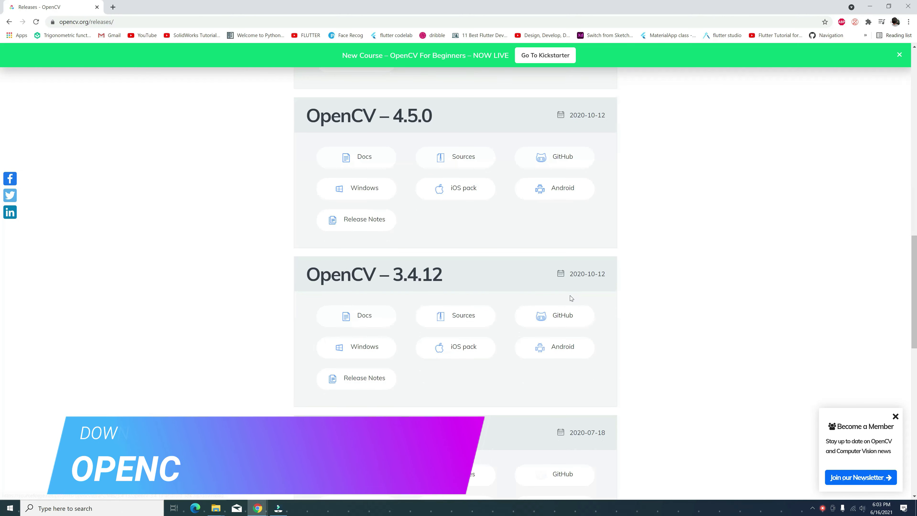
scroll(571, 297, down, 6)
scroll(396, 319, up, 4)
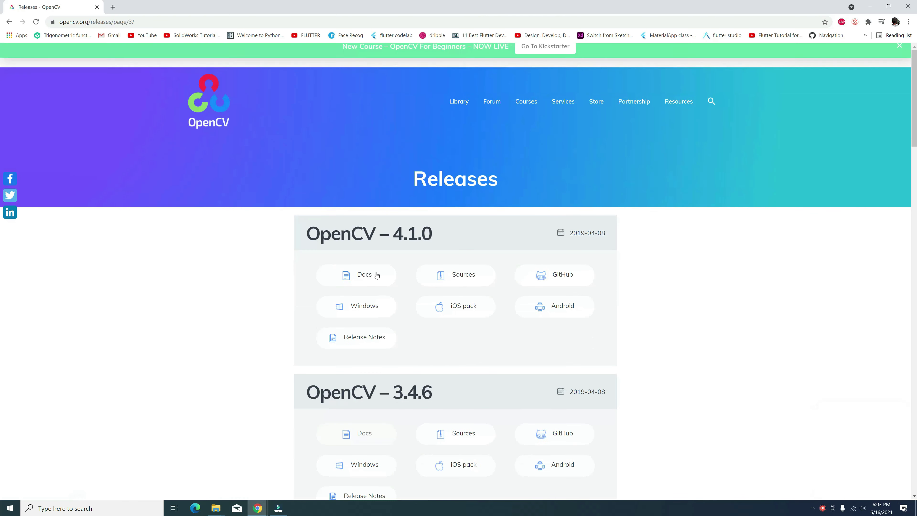
click(475, 275)
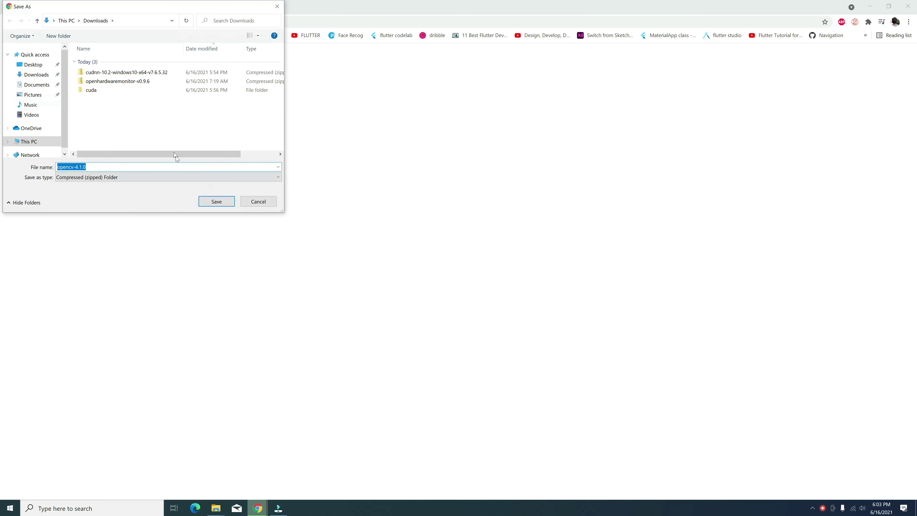
click(217, 202)
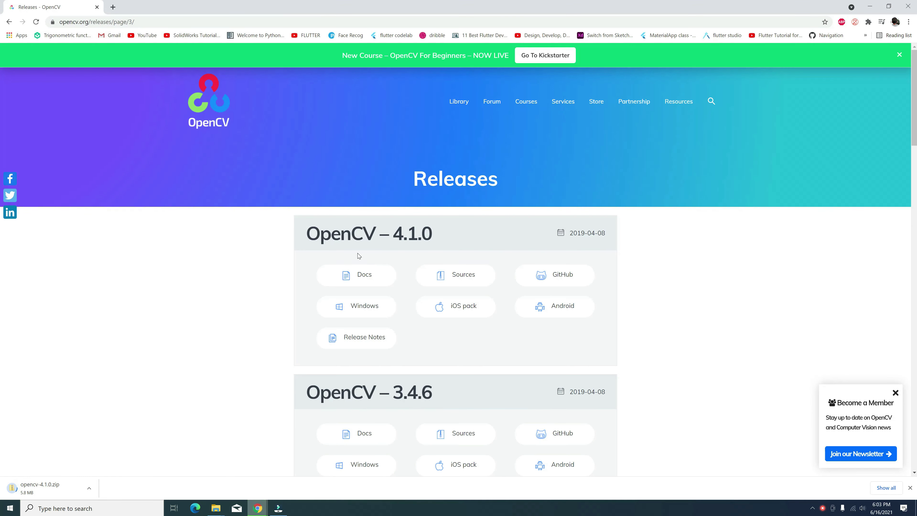
Open the opencv/opencv_contrib repository on GitHub in a new tab and save its master branch as a ZIP in Downloads.
click(116, 7)
click(148, 19)
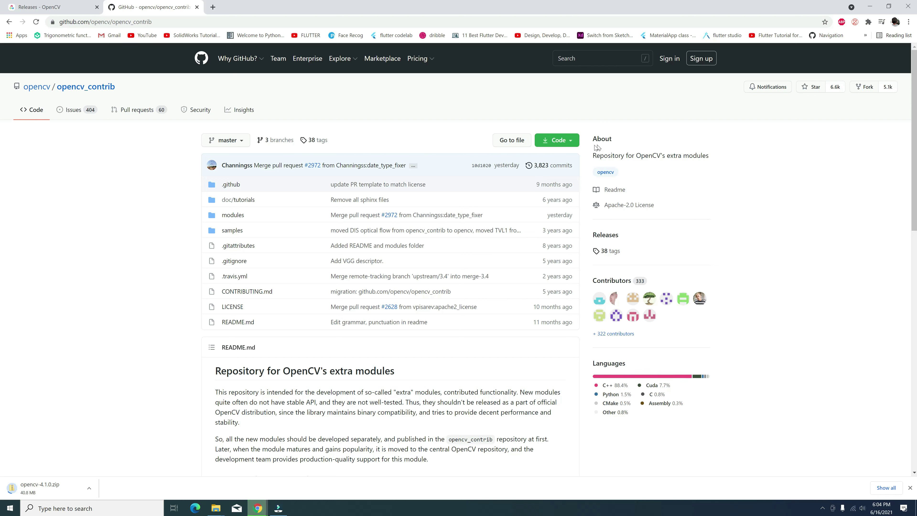
click(574, 141)
click(461, 243)
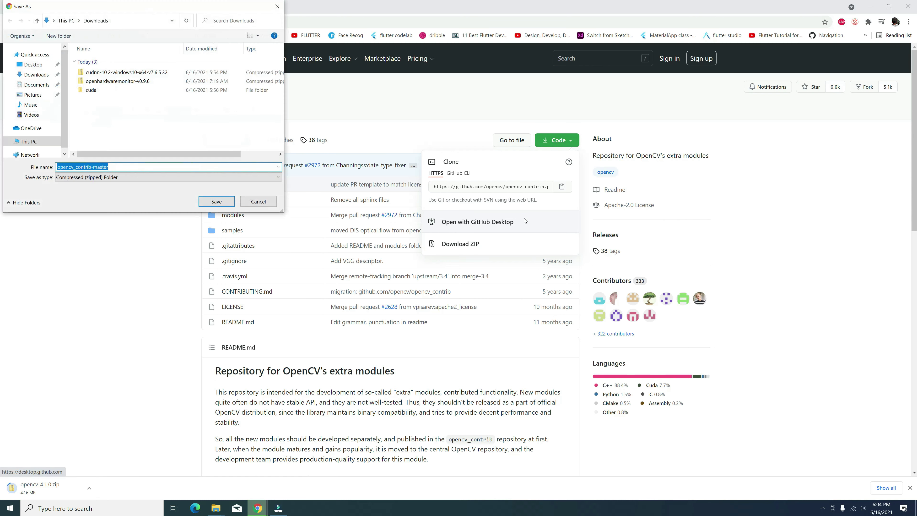
click(214, 201)
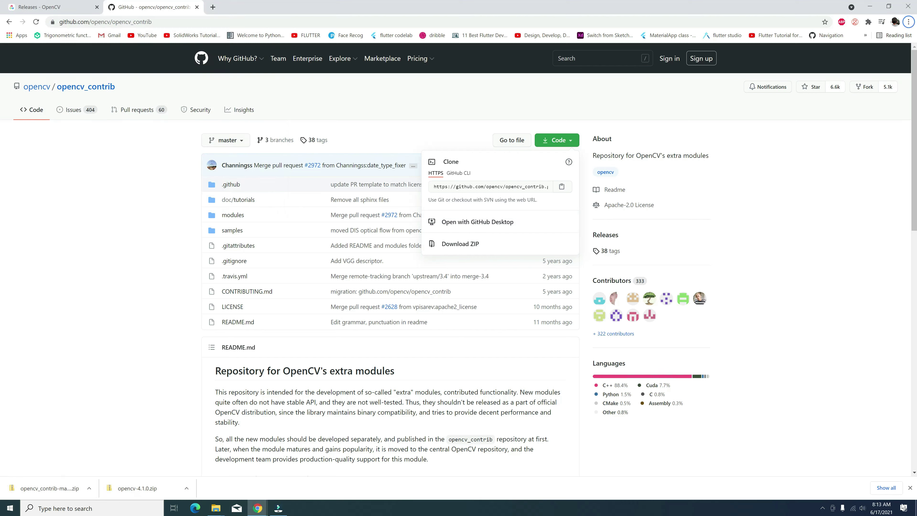
Show the downloaded opencv-4.1.0.zip in its Downloads folder and close the browser window.
click(823, 510)
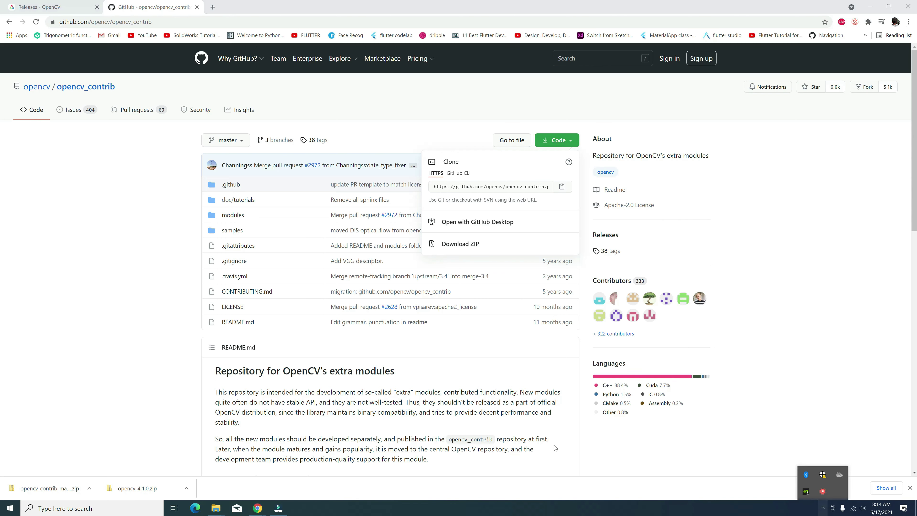
click(186, 488)
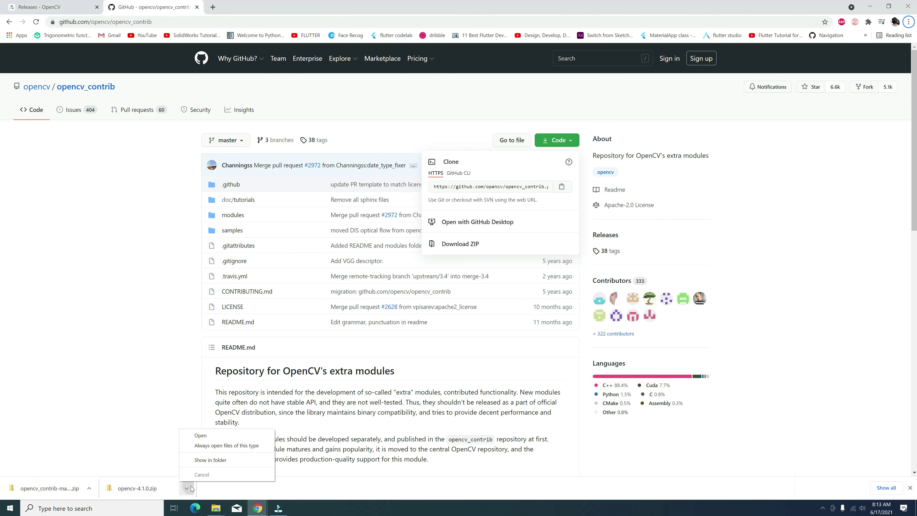
click(199, 464)
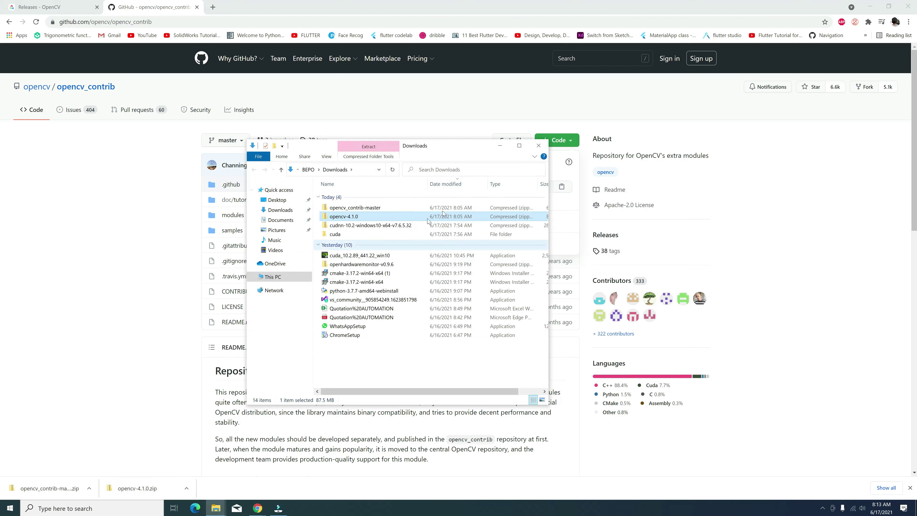
click(914, 5)
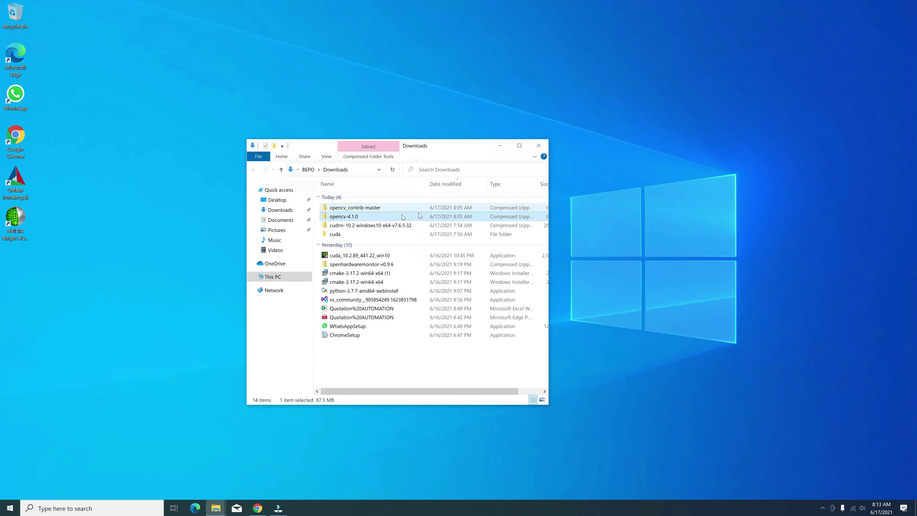
Extract the opencv-4.1.0 and opencv_contrib-master archives into the Downloads folder with 7-Zip.
right_click(359, 217)
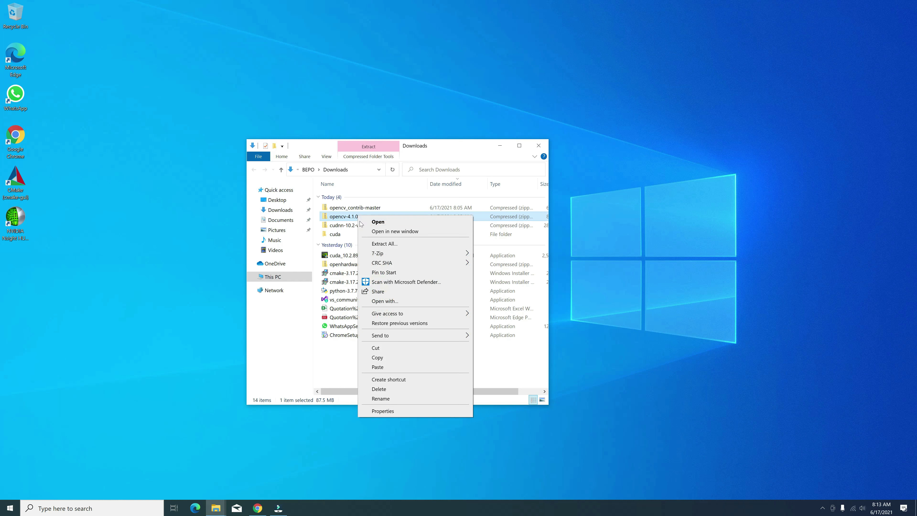
mouse_move(444, 253)
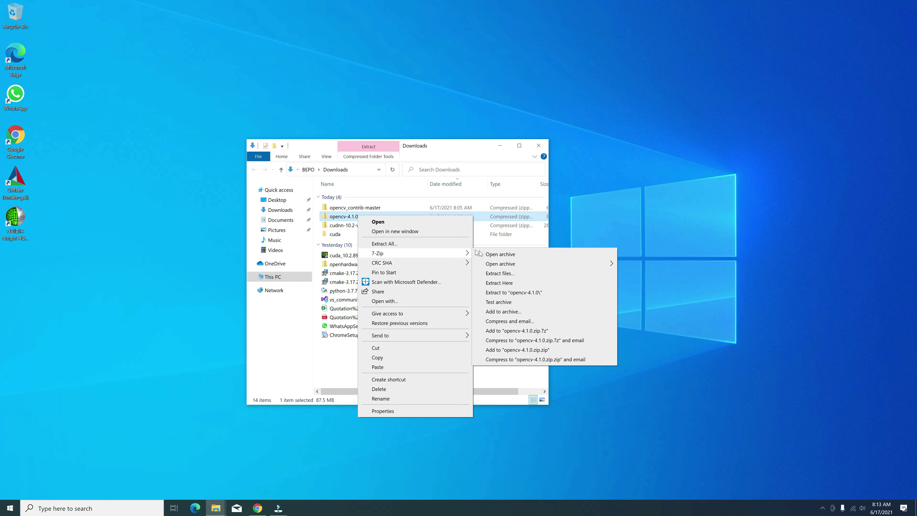
click(495, 283)
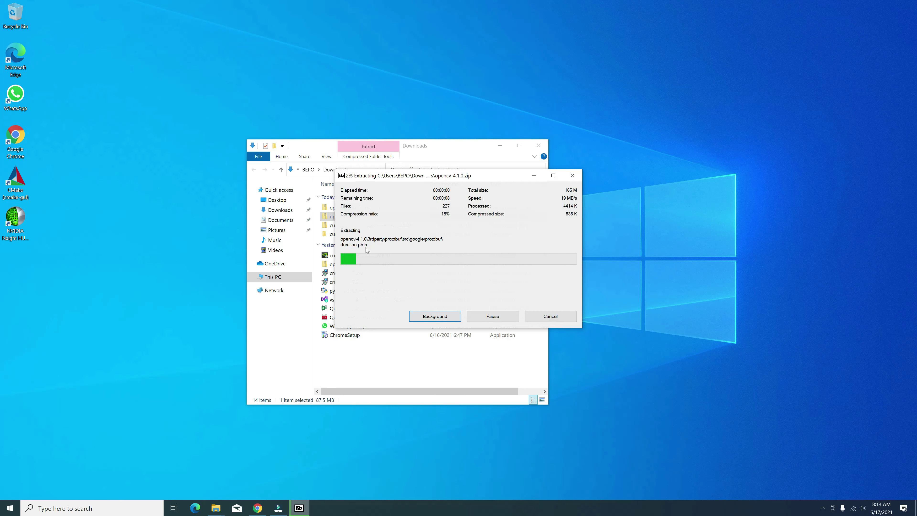
click(369, 367)
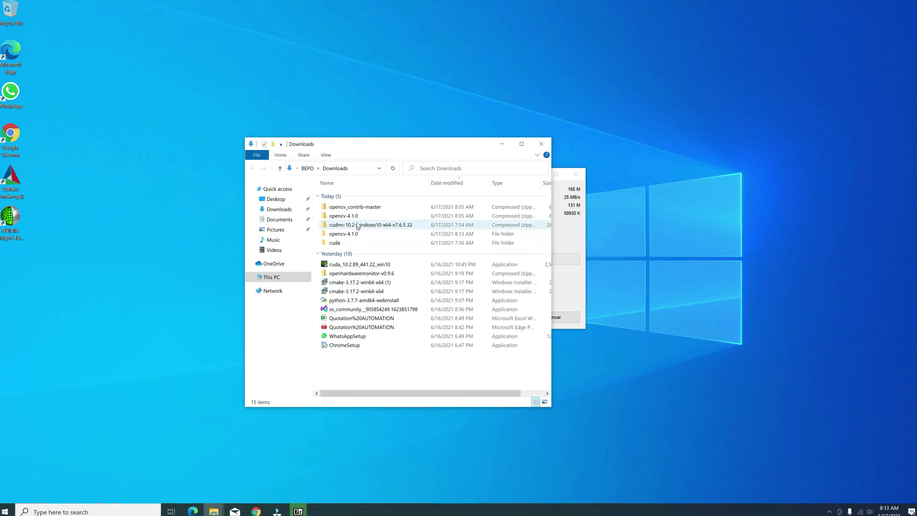
click(357, 217)
right_click(356, 199)
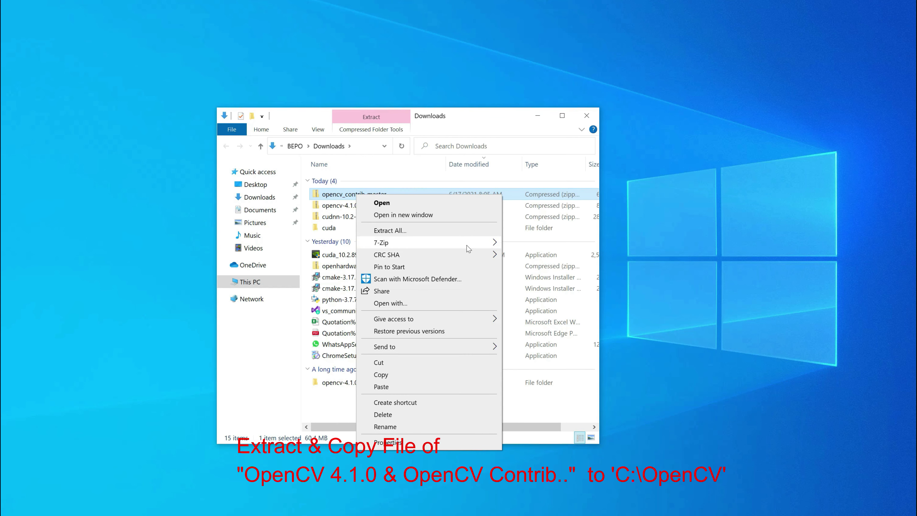
mouse_move(473, 247)
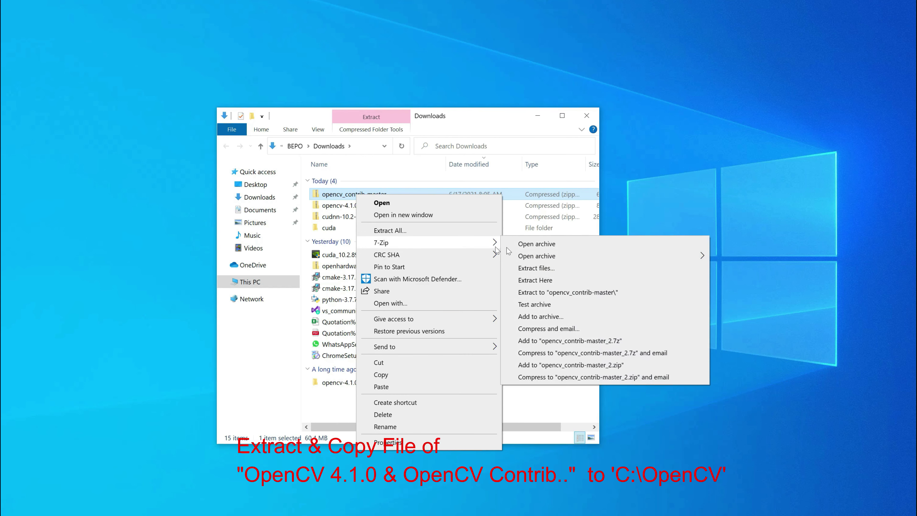
click(544, 284)
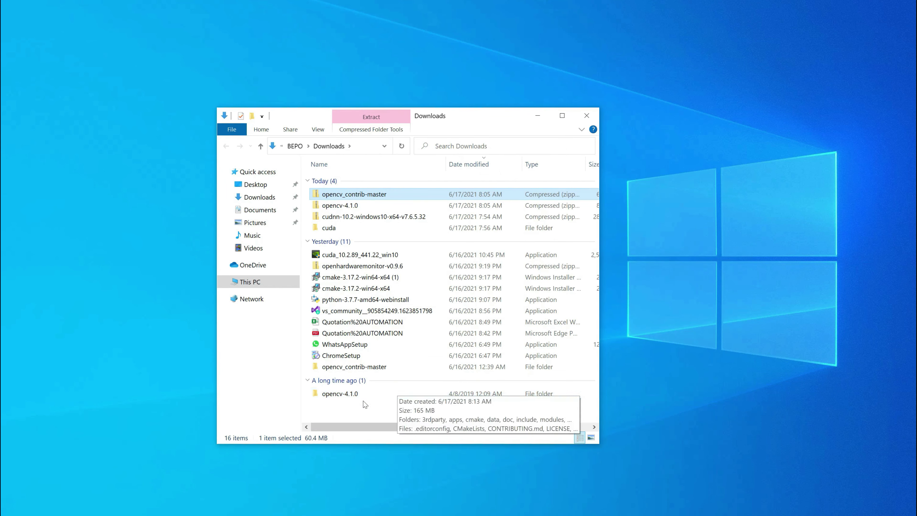
Cut the extracted opencv_contrib-master and opencv-4.1.0 folders from Downloads.
click(356, 367)
ctrl+click(354, 394)
right_click(356, 394)
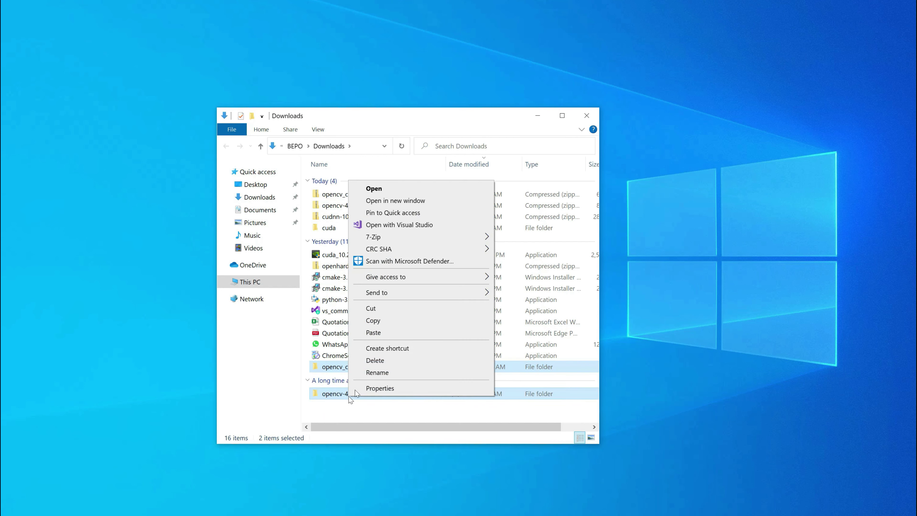
click(381, 307)
Create a new folder named OpenCV at the root of Local Disk (C:).
click(250, 282)
double_click(368, 317)
right_click(332, 266)
mouse_move(443, 381)
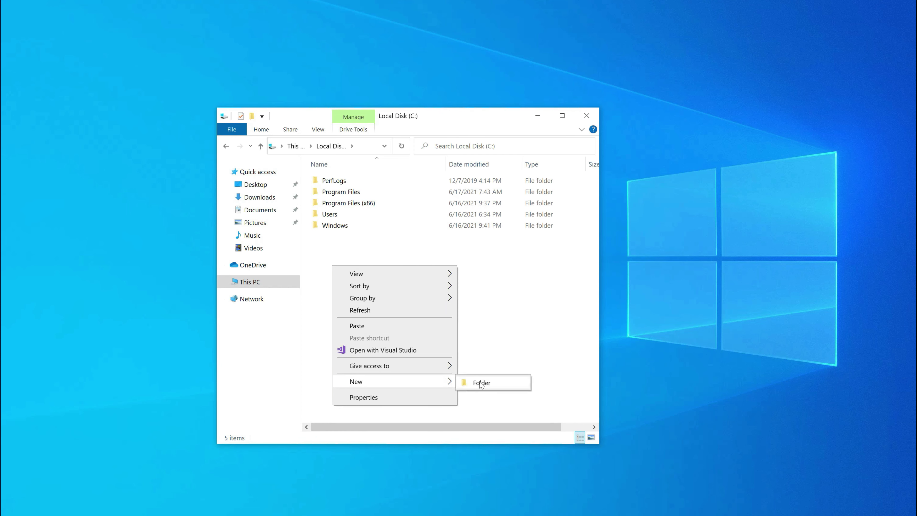
click(482, 383)
text(OpenCV)
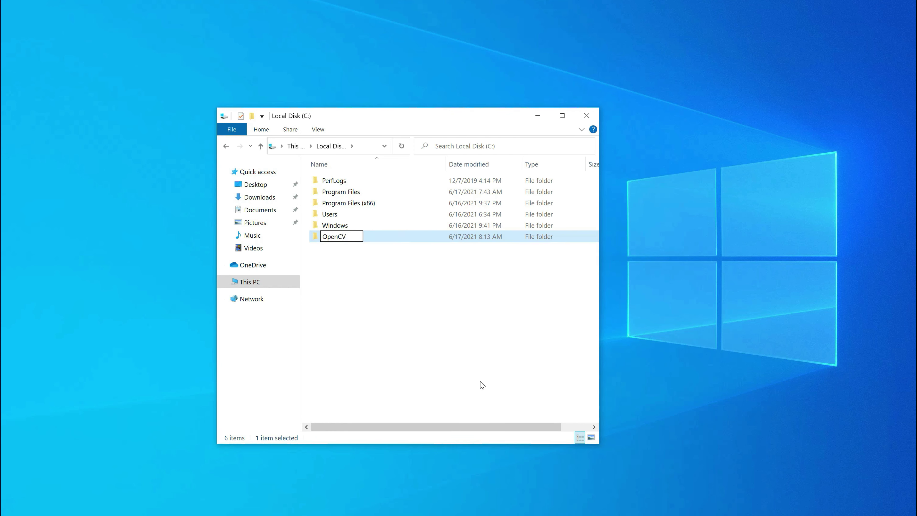
key(Return)
Open the OpenCV folder and paste the two cut OpenCV source folders into it.
key(Return)
right_click(409, 226)
click(435, 303)
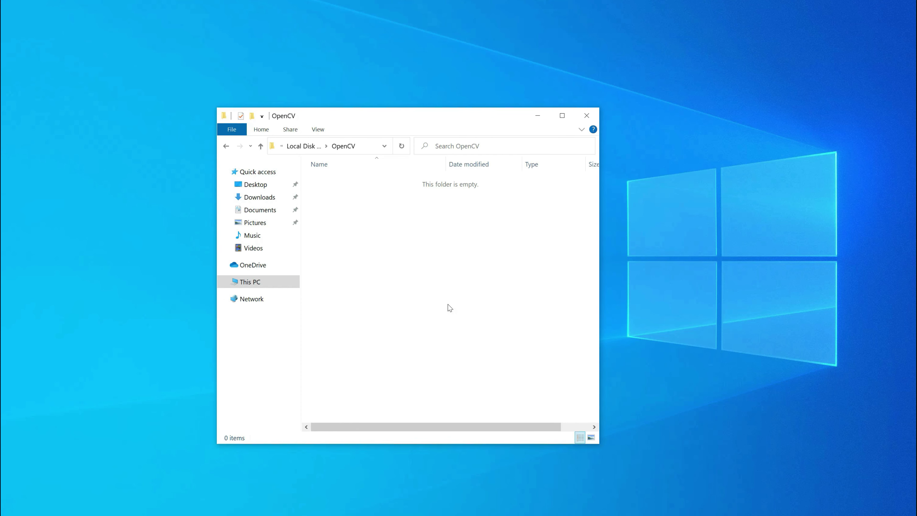
Create a new folder named build inside C:\OpenCV.
right_click(449, 307)
mouse_move(545, 452)
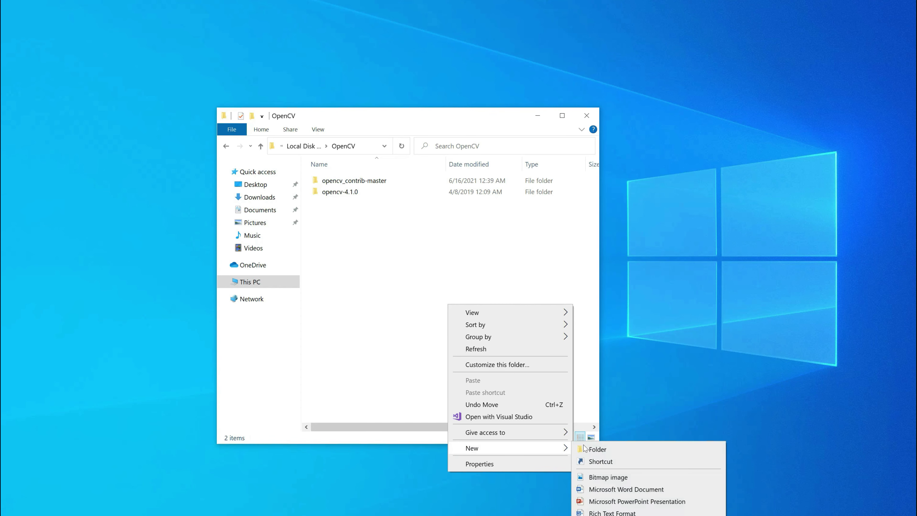
click(591, 448)
text(build)
key(Return)
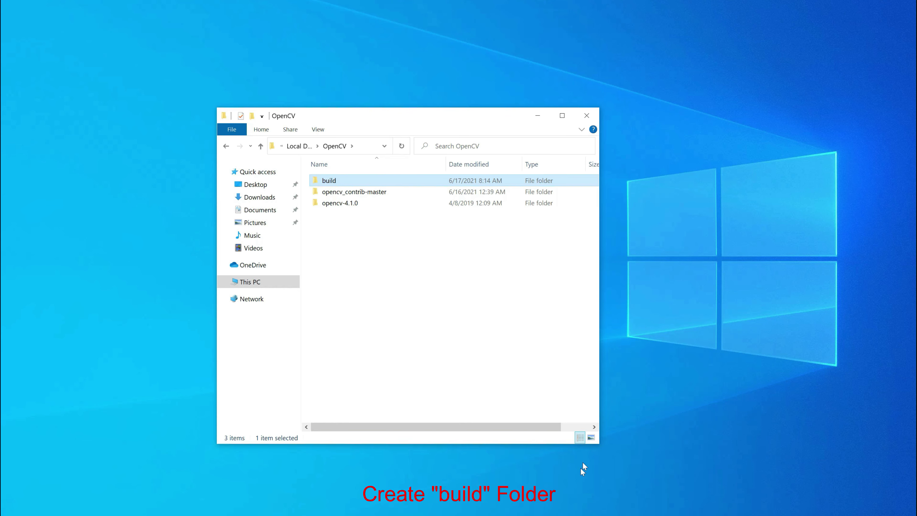
Launch CMake 3.17.2 and set the source code location to C:/OpenCV/opencv-4.1.0.
click(277, 515)
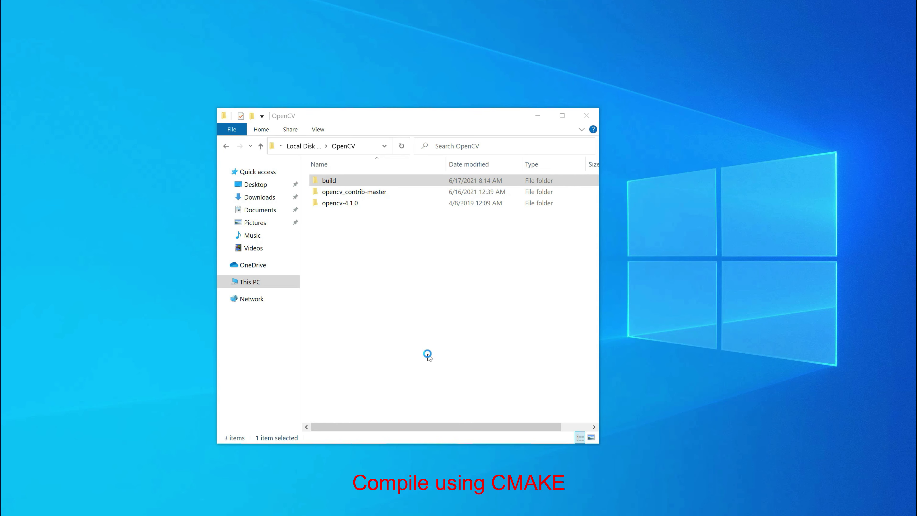
click(534, 127)
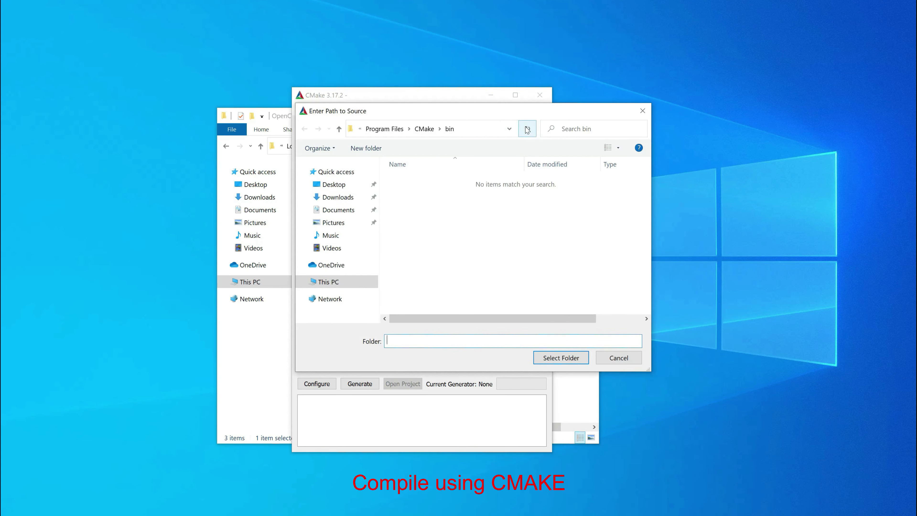
click(330, 282)
double_click(435, 206)
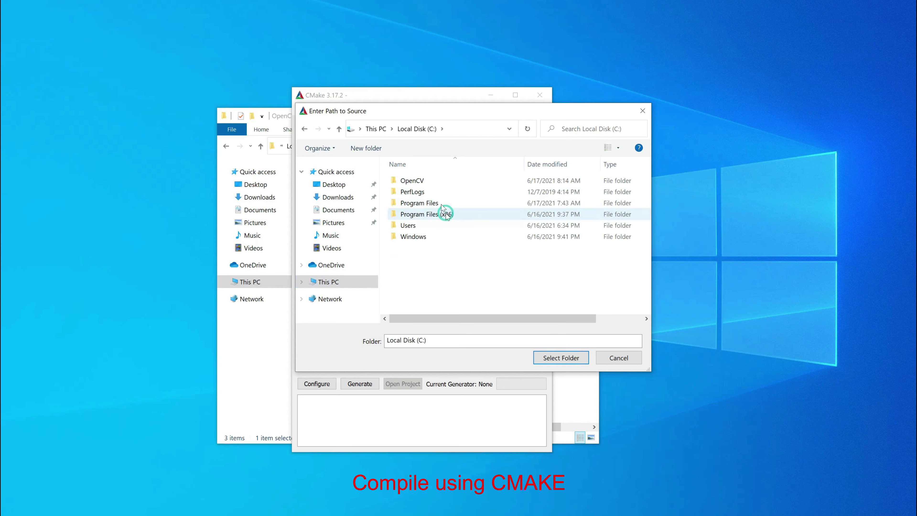
double_click(421, 178)
click(420, 204)
double_click(420, 205)
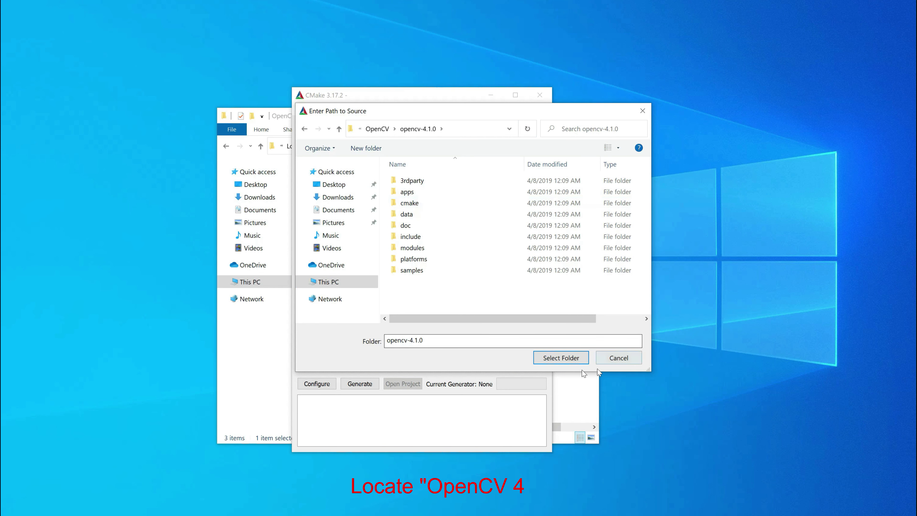
click(561, 358)
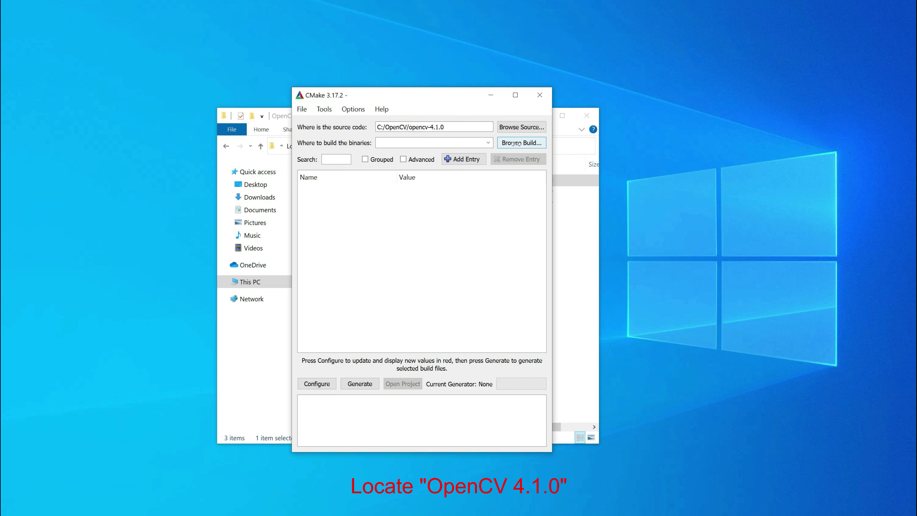
Set the location for building the binaries to C:/OpenCV/build.
click(519, 143)
click(378, 128)
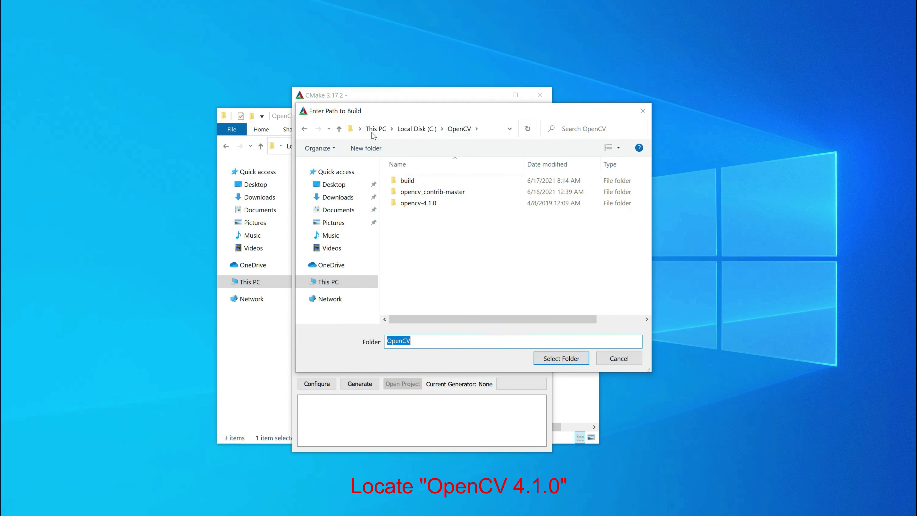
double_click(410, 180)
click(560, 358)
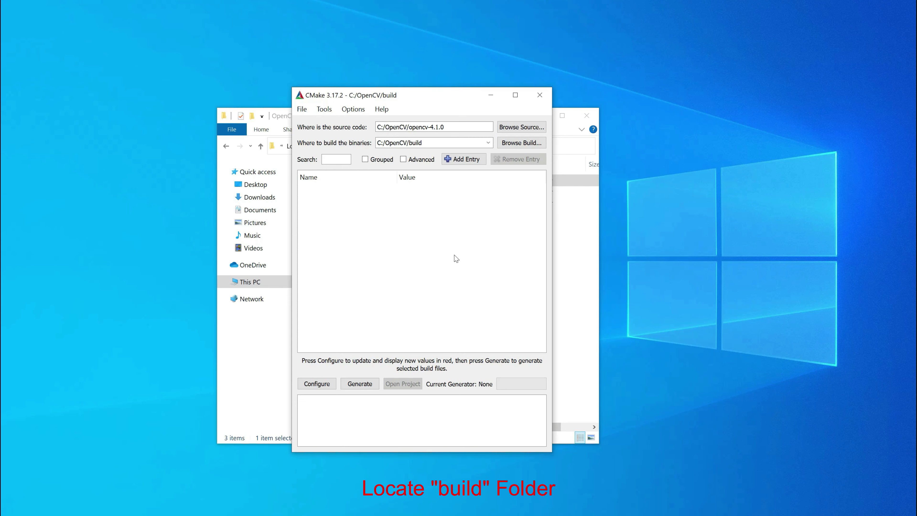
Configure the project with the Visual Studio 16 2019 generator, x64 platform and default native compilers, and enlarge the CMake window.
click(317, 384)
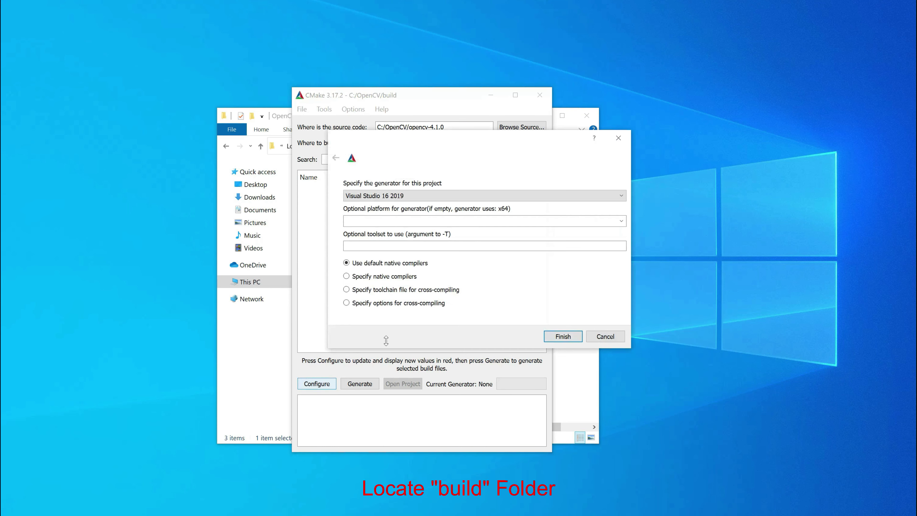
click(621, 221)
click(376, 263)
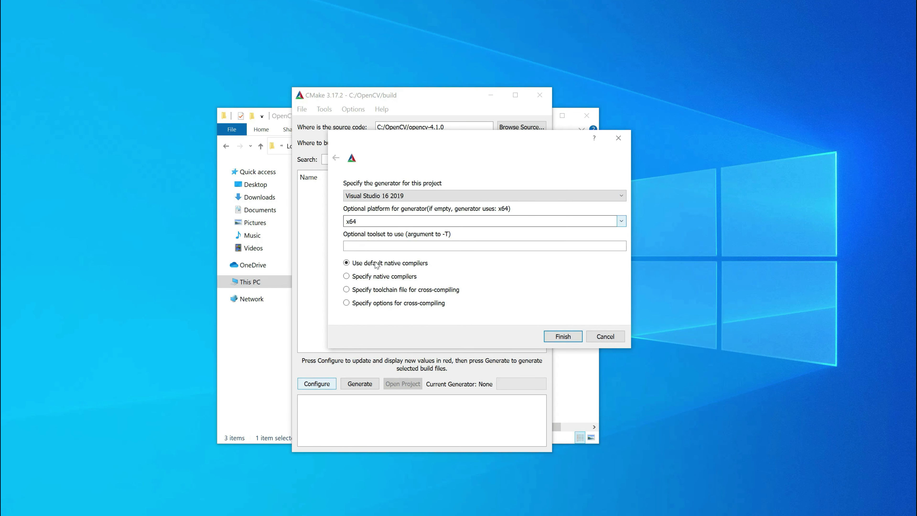
click(563, 336)
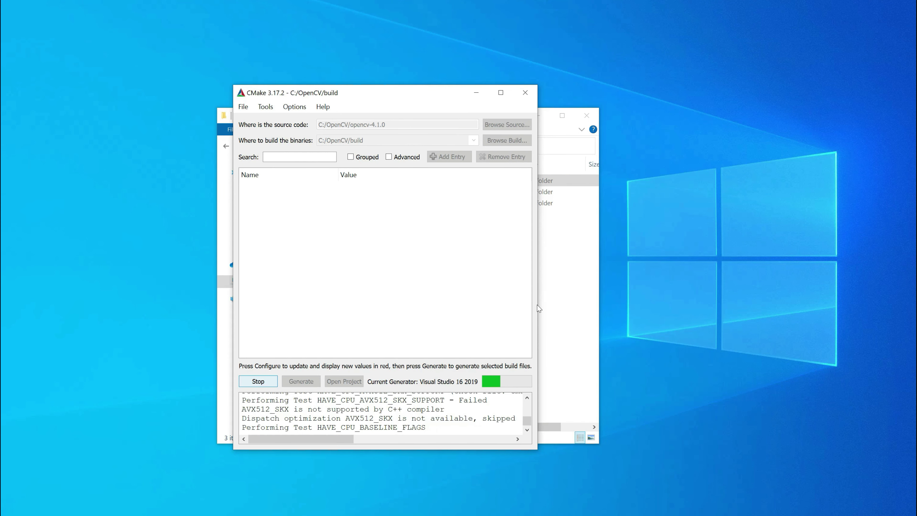
drag(538, 308, 820, 308)
drag(483, 100, 446, 0)
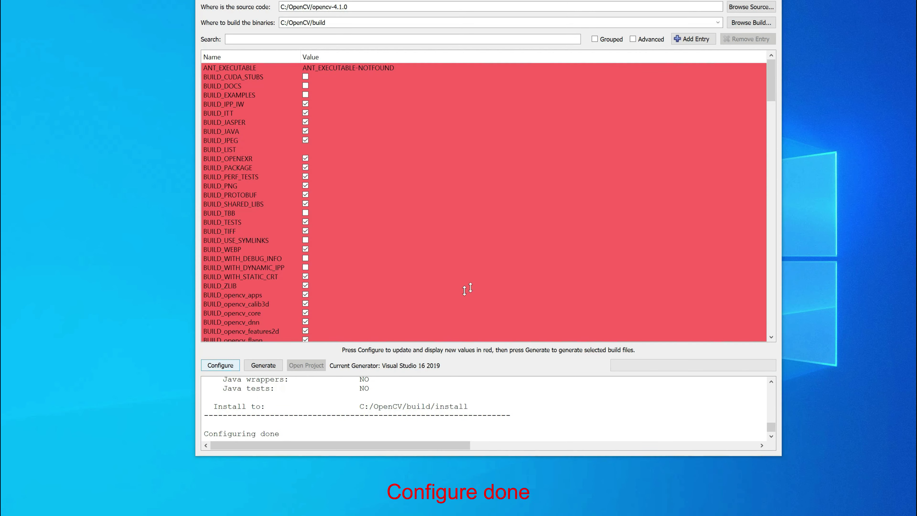
Enable BUILD_opencv_world in the CMake options and generate the build files.
scroll(466, 275, down, 20)
scroll(503, 251, up, 20)
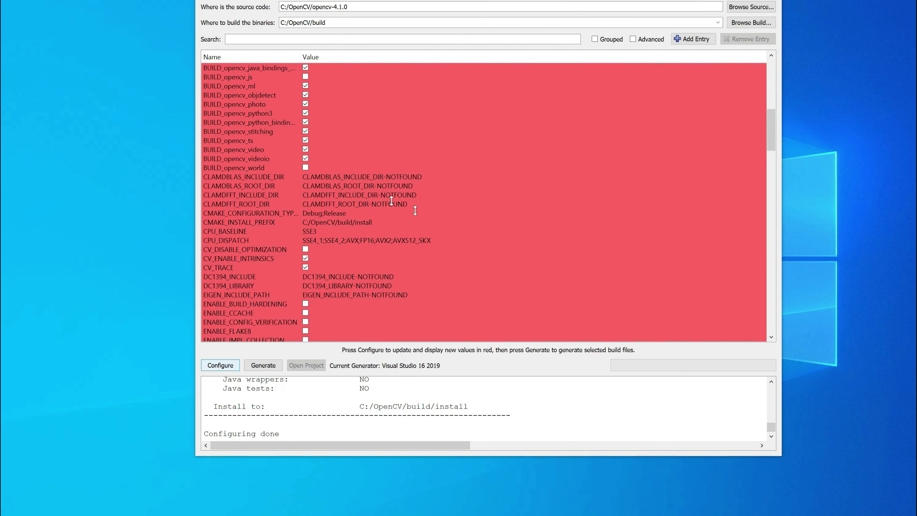
click(210, 168)
click(306, 167)
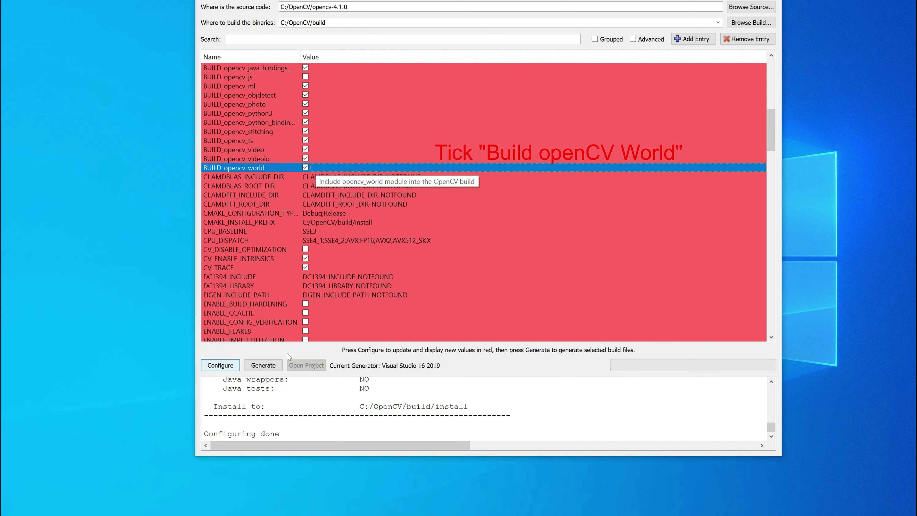
click(264, 366)
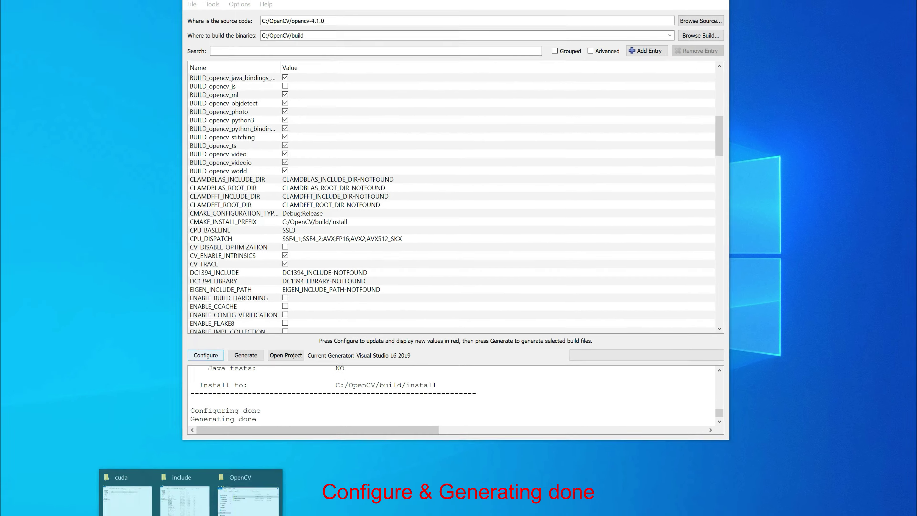
Open ALL_BUILD.vcxproj from the OpenCV build folder with Microsoft Visual Studio 2019.
click(244, 513)
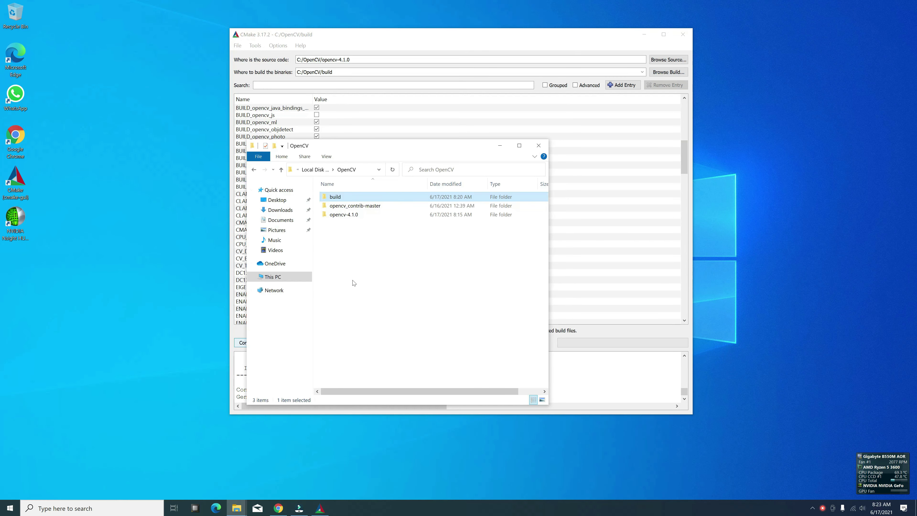
double_click(338, 197)
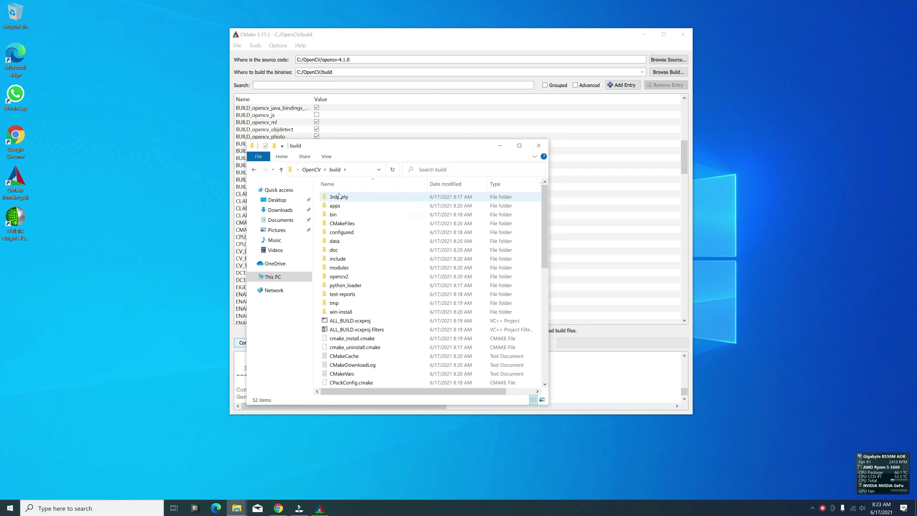
right_click(370, 321)
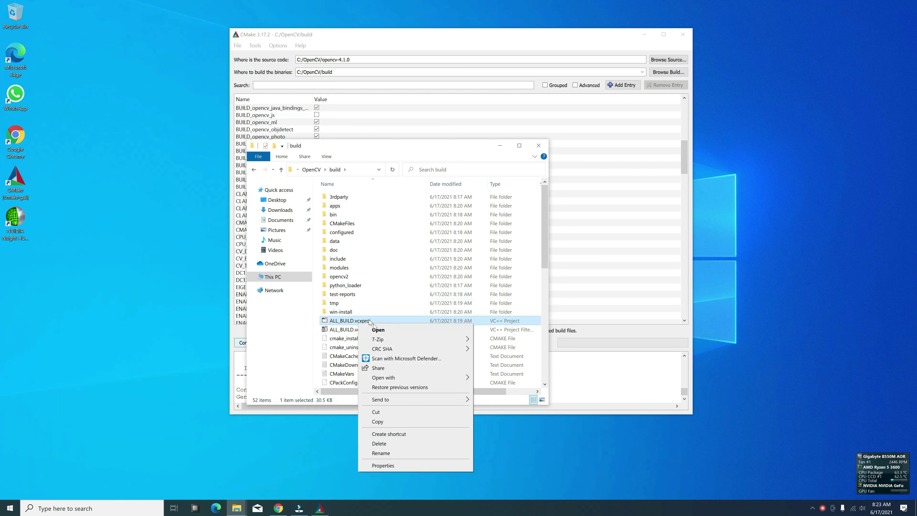
click(376, 329)
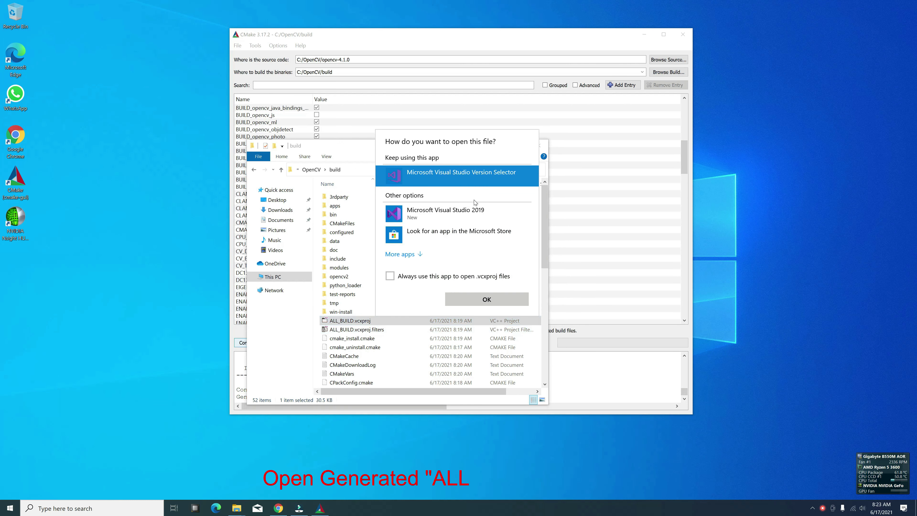
click(445, 214)
click(485, 299)
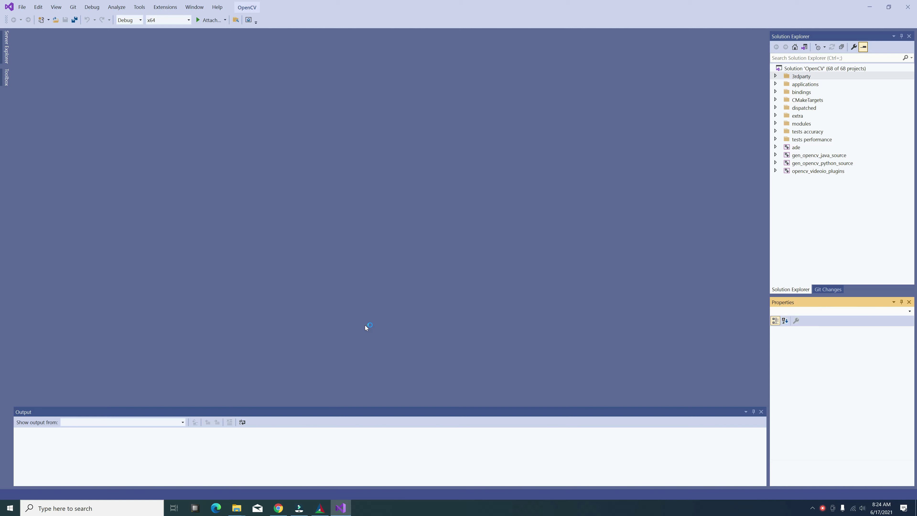
Restore the Visual Studio window to a smaller size, then expand CMakeTargets and select the ALL_BUILD project.
click(889, 7)
drag(746, 40, 727, 58)
click(711, 141)
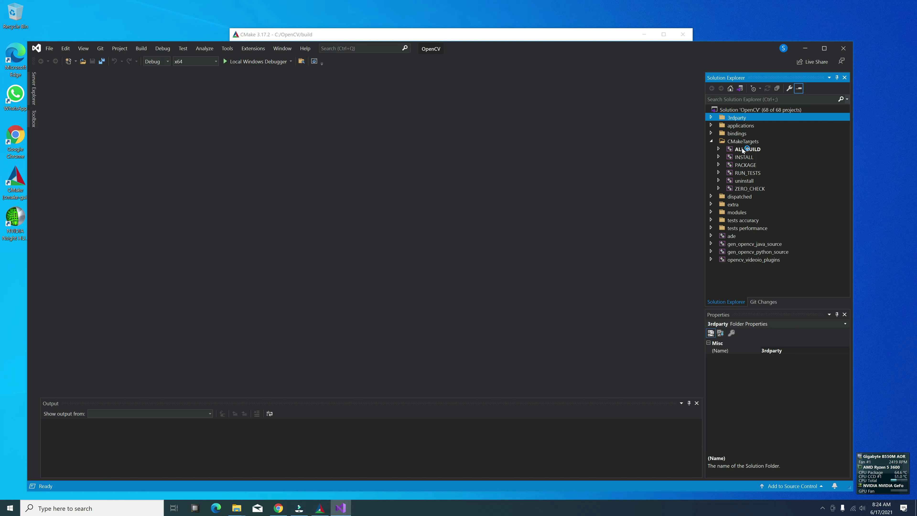
click(743, 150)
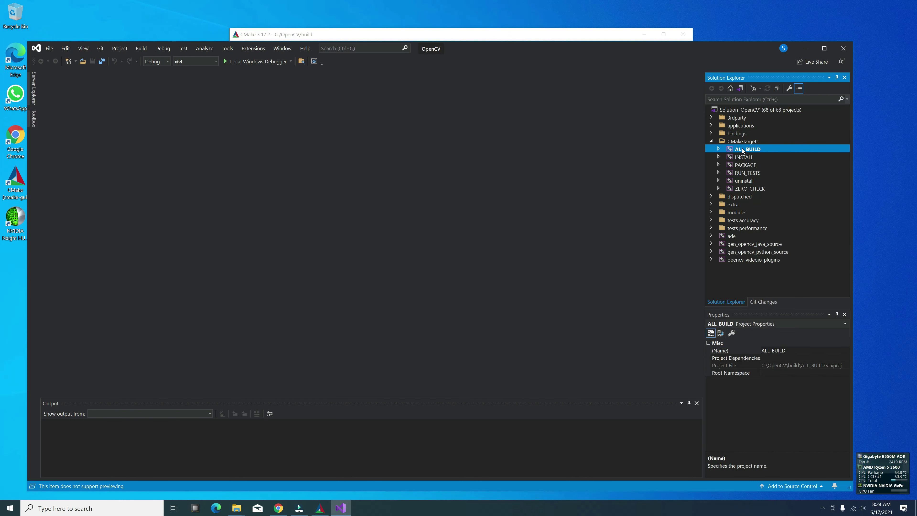
Set the solution configuration to Release and build the ALL_BUILD project.
right_click(743, 150)
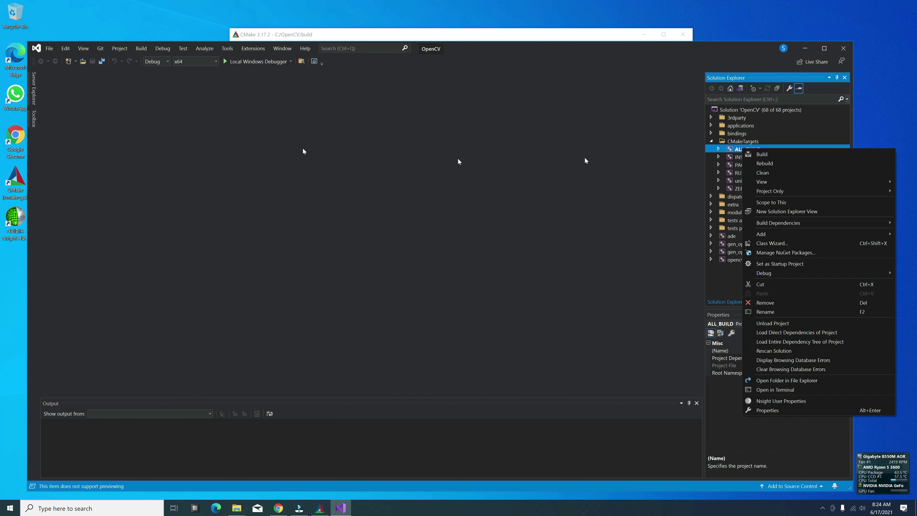
click(203, 120)
click(167, 62)
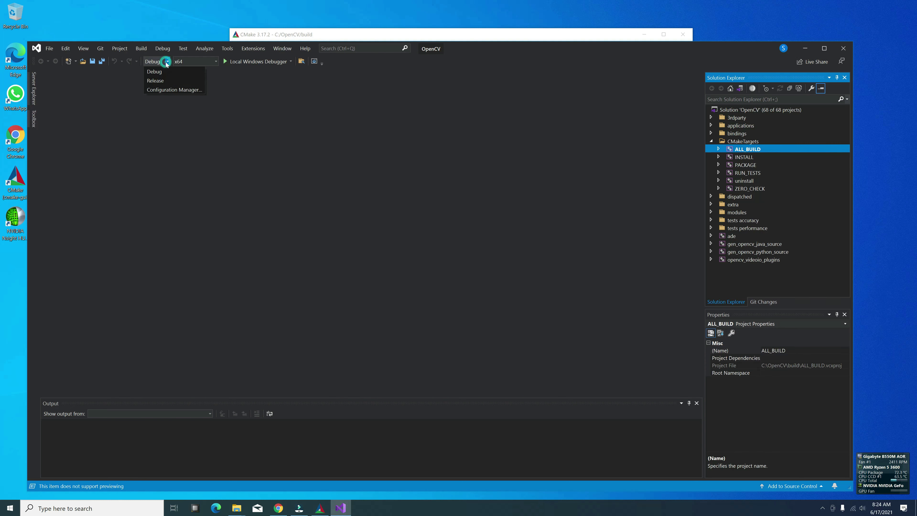
click(163, 81)
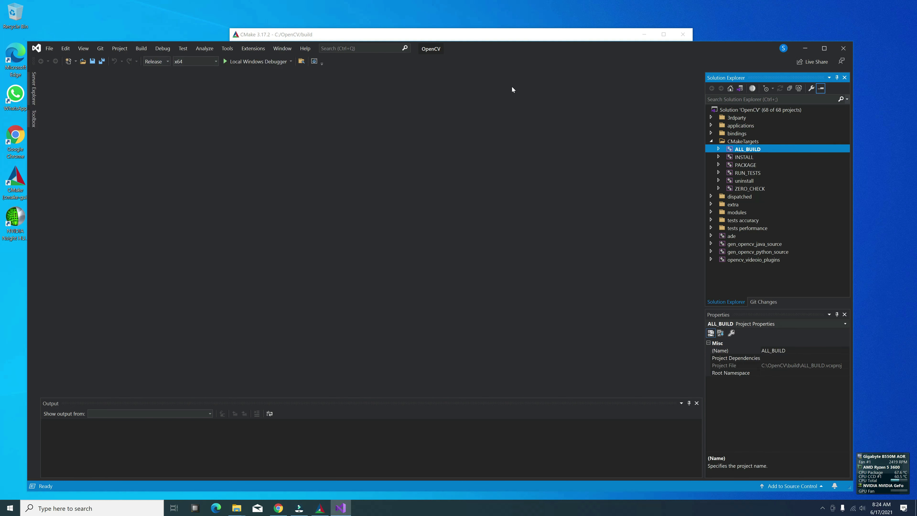
right_click(735, 149)
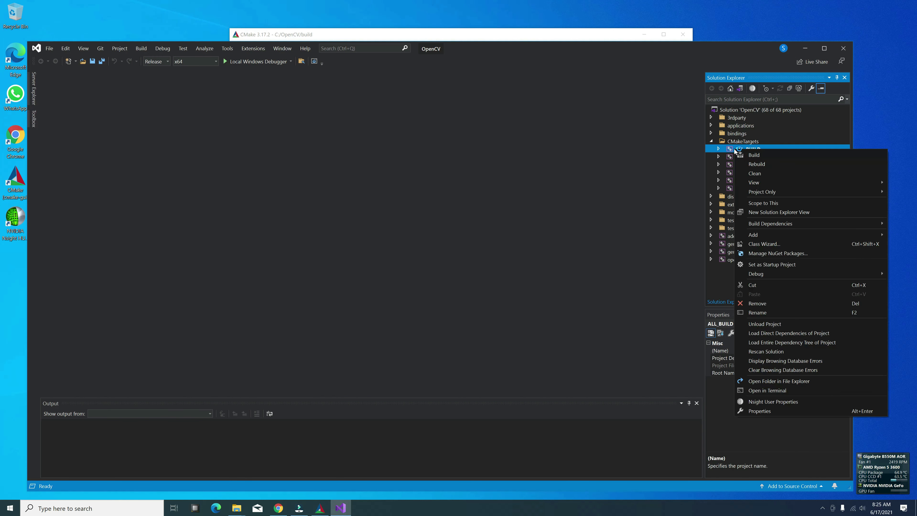
click(752, 155)
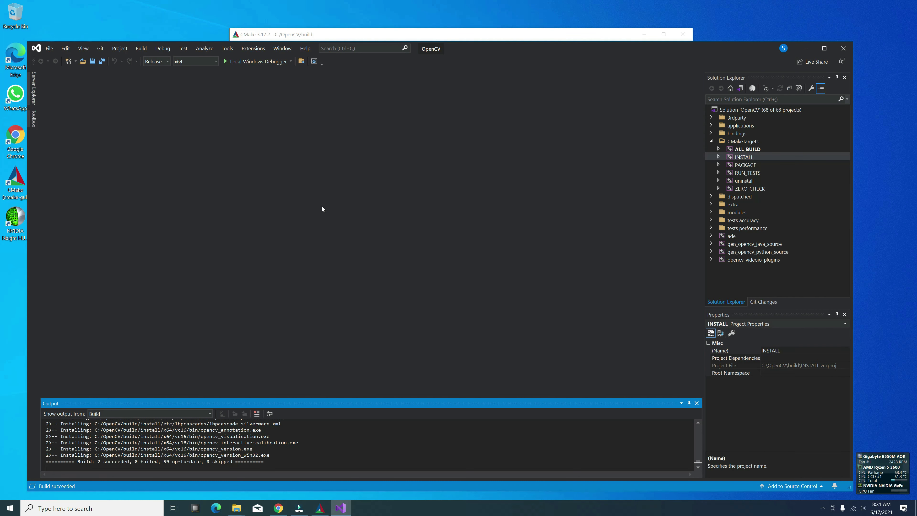
Start Python in a new command prompt and import cv2.
key(super+r)
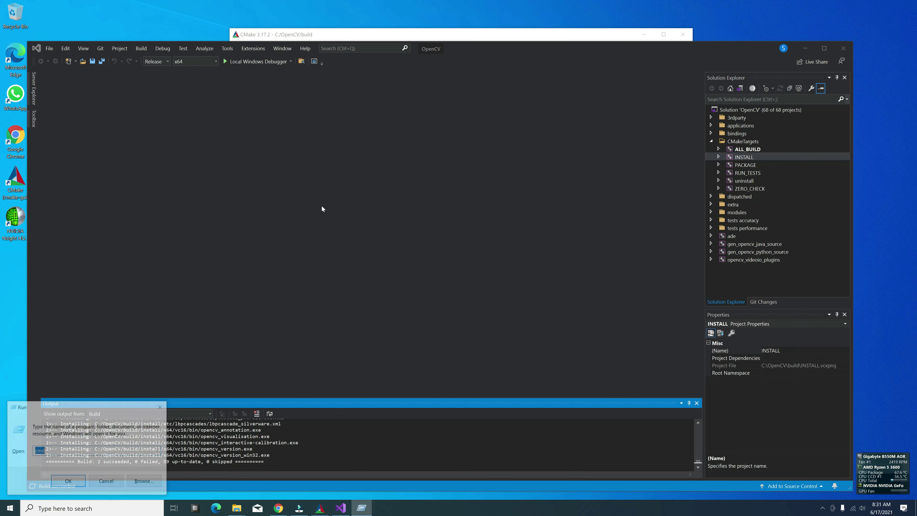
key(Return)
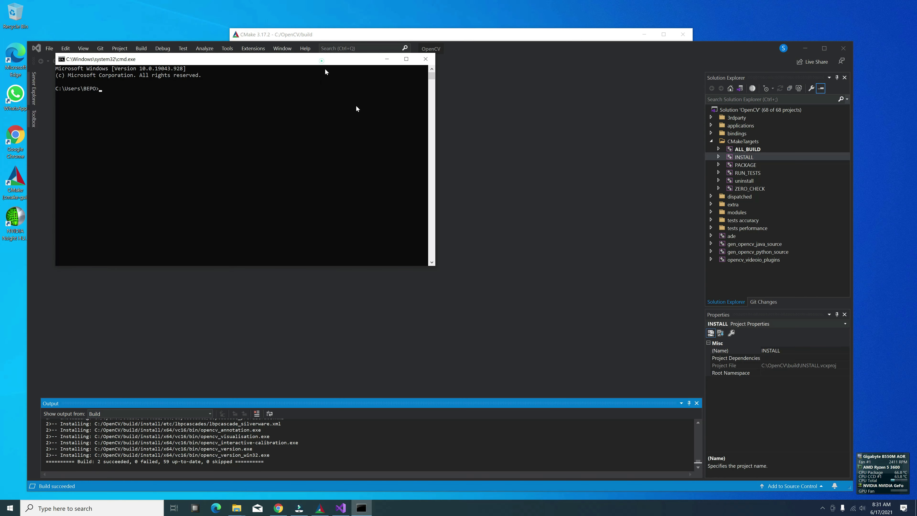
drag(325, 71, 501, 182)
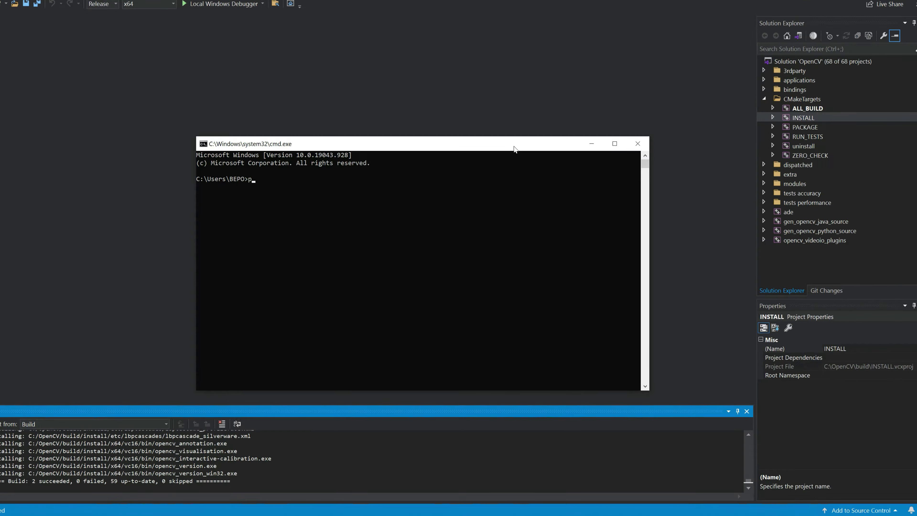
text(python)
key(Return)
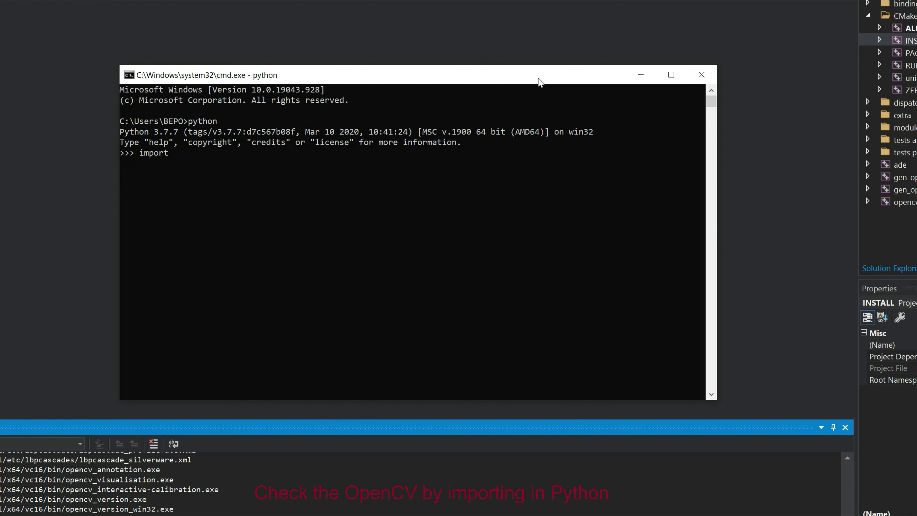
key(BackSpace)
key(BackSpace)
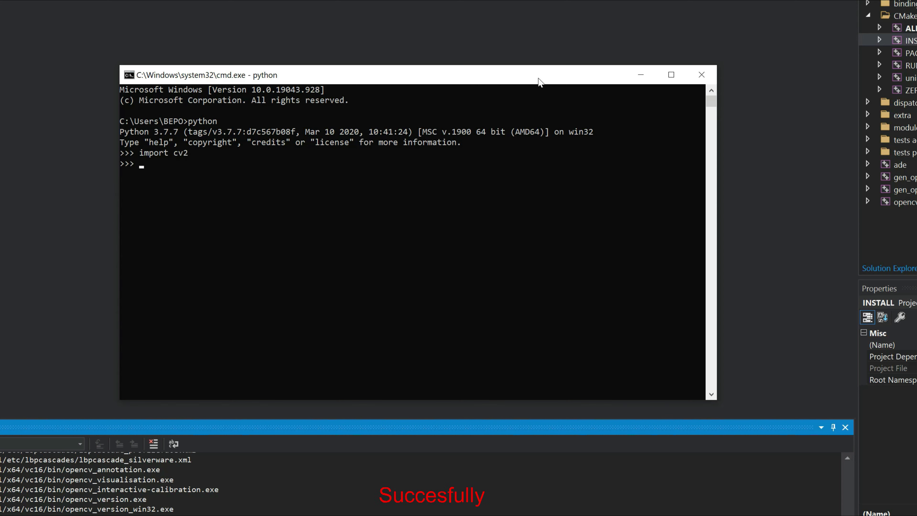
Query the installed OpenCV version in Python with cv2.__version__.
text(cv)
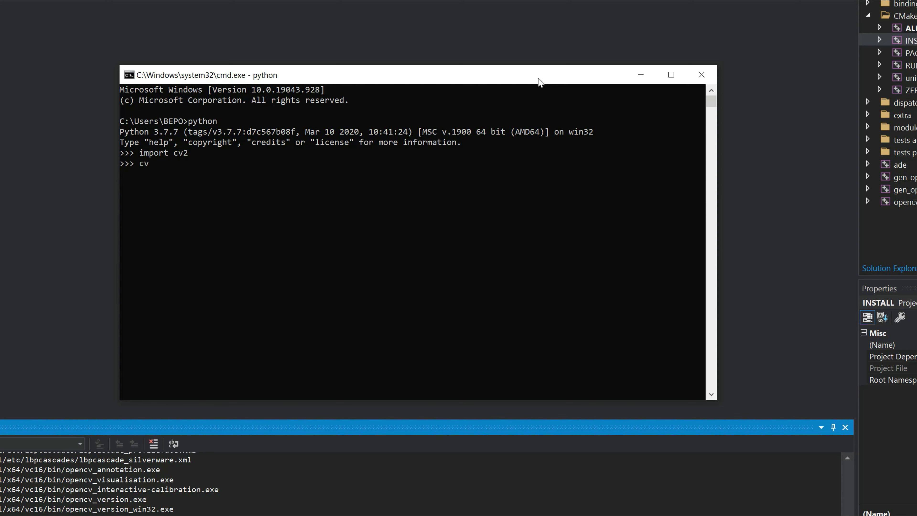
text(2.__vers)
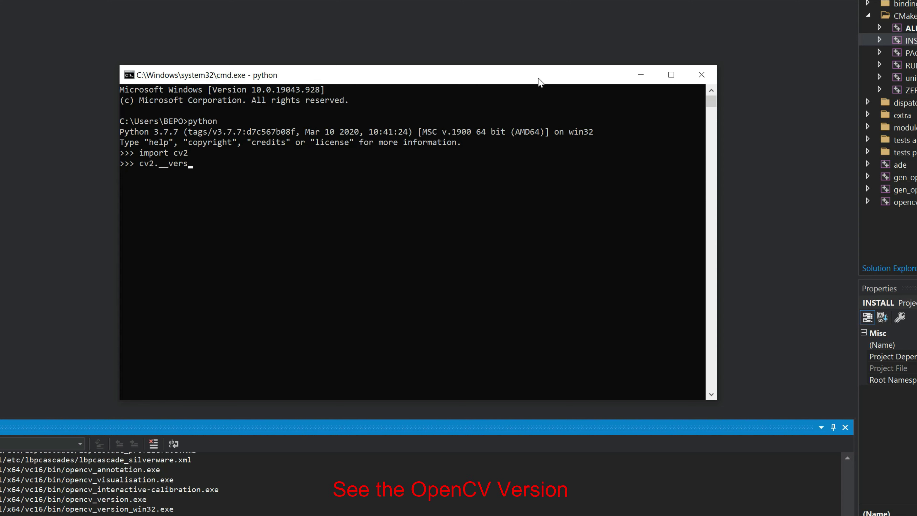
text(ion_)
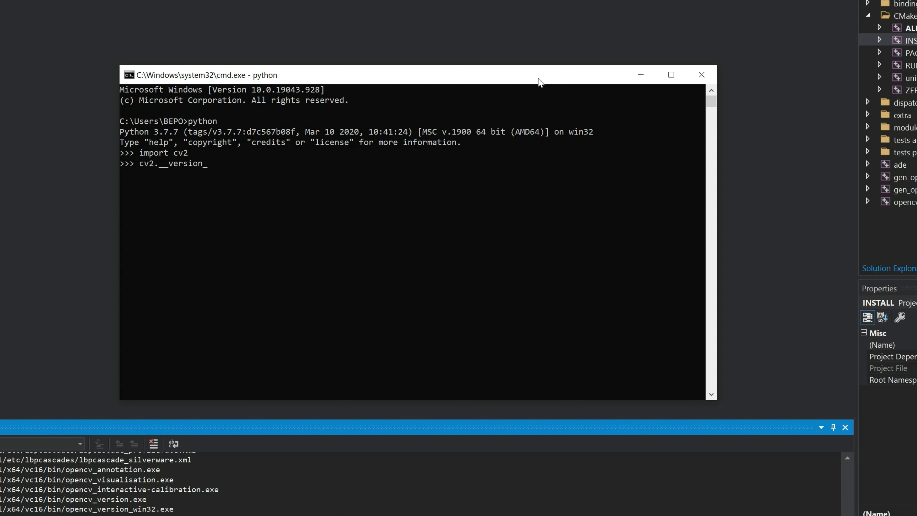
text(_)
key(Return)
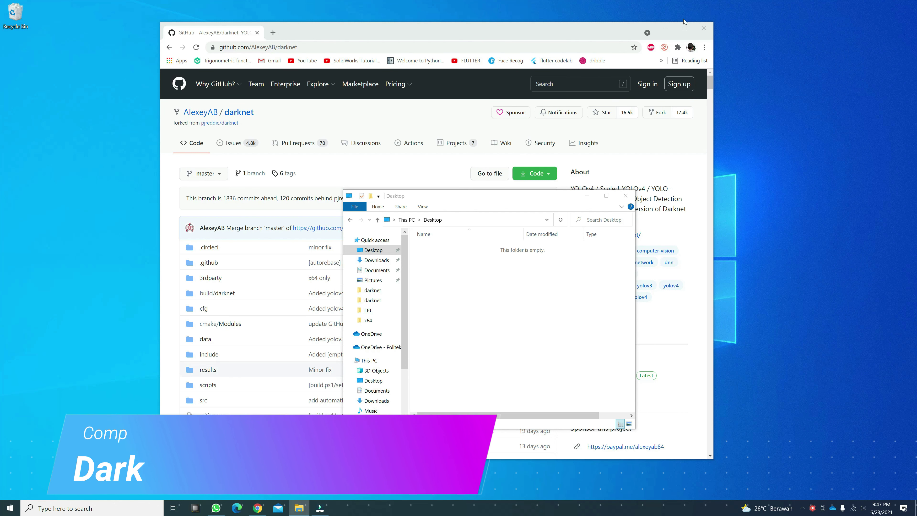
Minimize the browser and create a new folder named Yolo V4 on the Desktop.
click(666, 27)
right_click(451, 276)
mouse_move(535, 395)
click(570, 409)
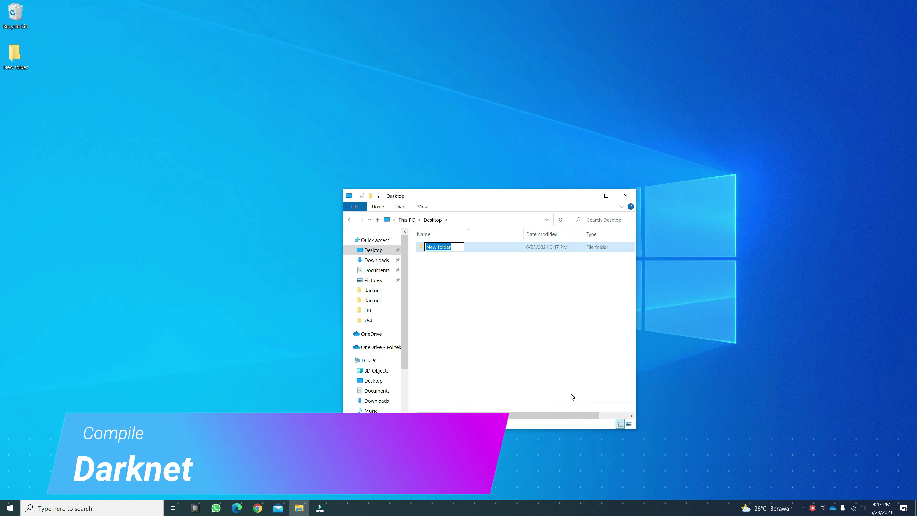
text(Yolo V4)
key(Return)
Open a command prompt inside the Yolo V4 folder and arrange the two windows so both are visible.
double_click(450, 244)
click(450, 220)
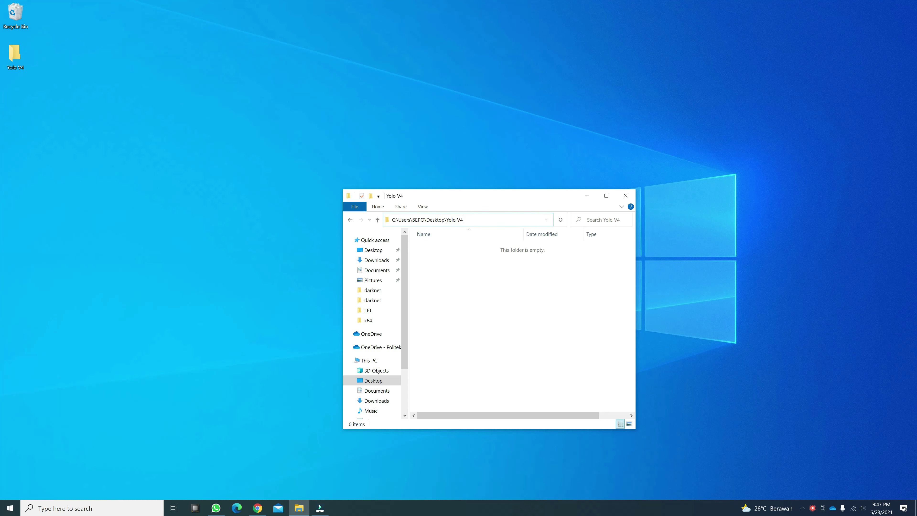
text(cmd)
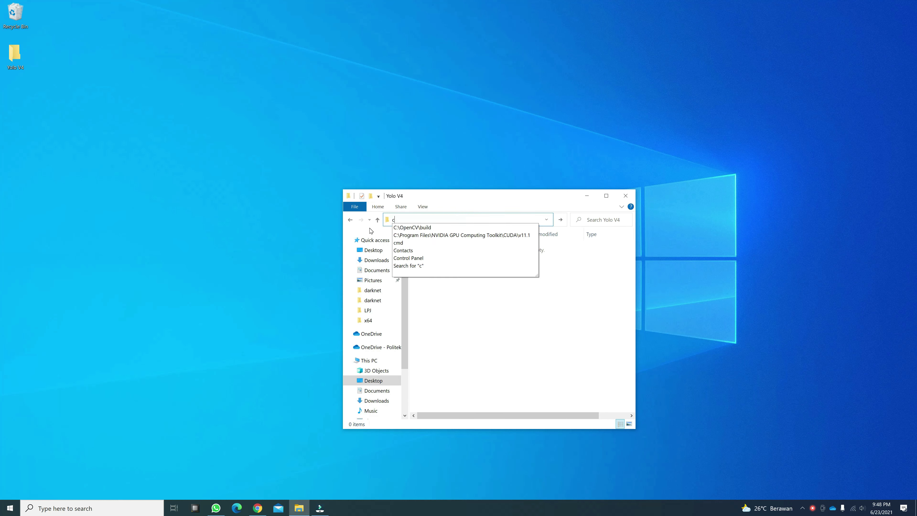
key(Return)
drag(360, 124, 579, 293)
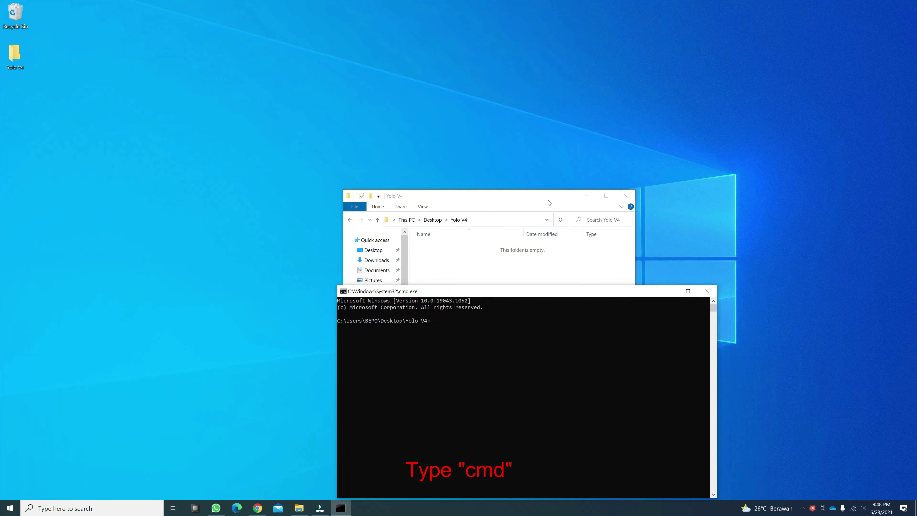
drag(531, 197, 522, 119)
click(640, 289)
drag(640, 290, 601, 226)
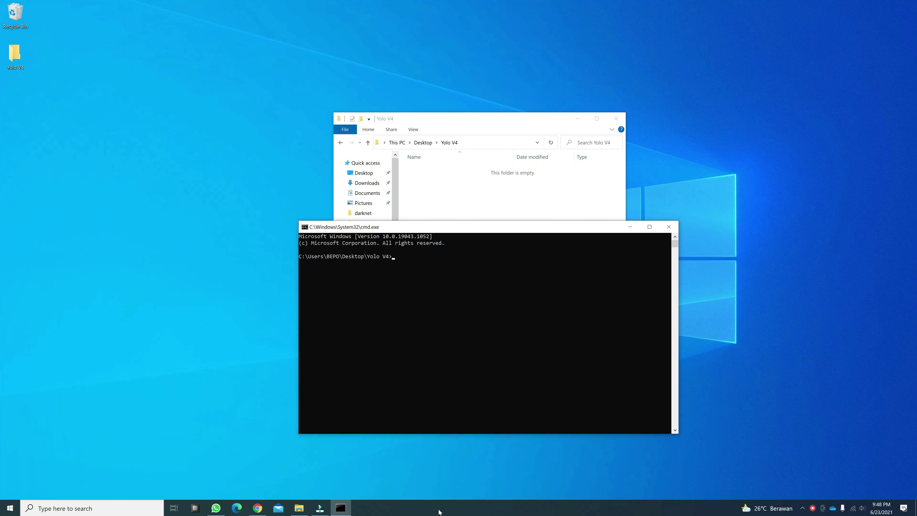
text(git clone)
click(257, 508)
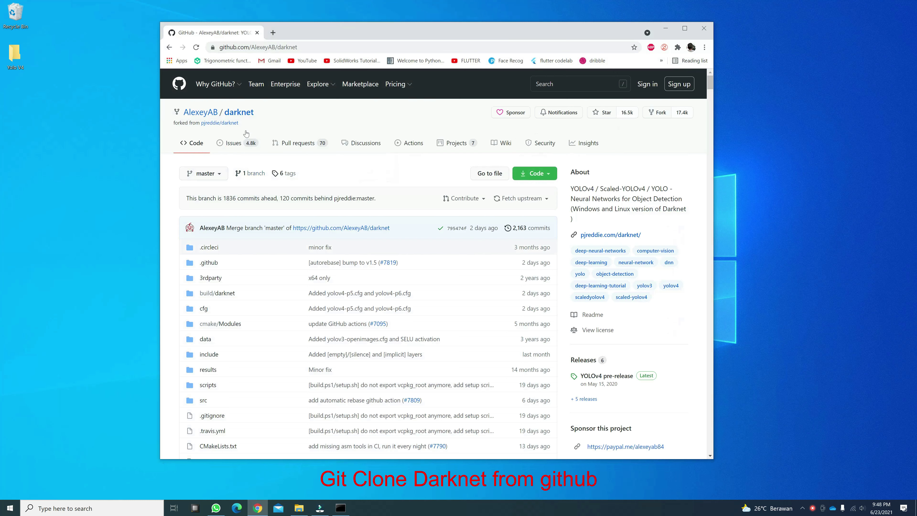
click(535, 173)
click(540, 220)
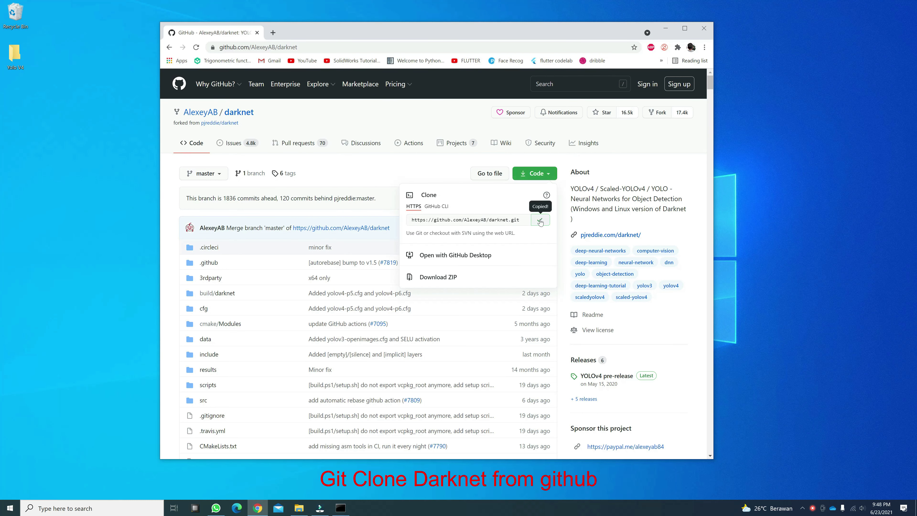
click(430, 174)
key(super+Down)
key(ctrl+v)
key(Return)
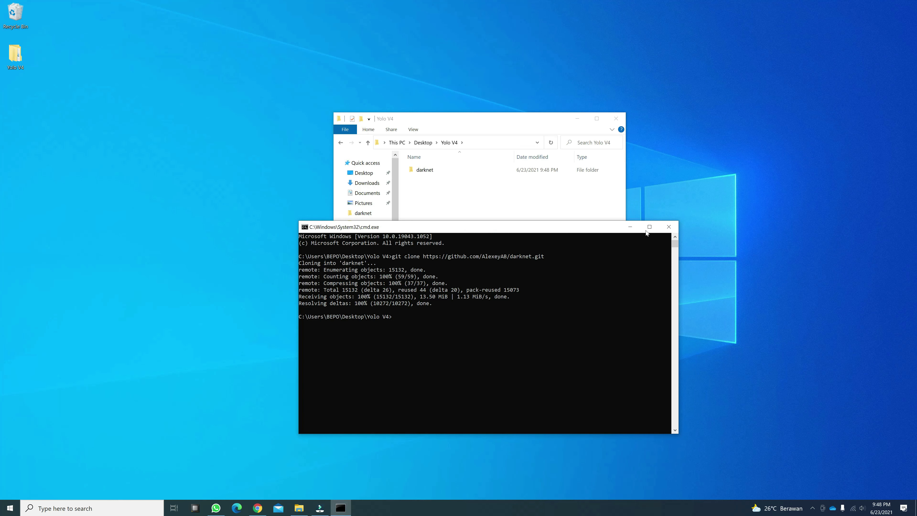
Close the command prompt, go to the cloned darknet\build\darknet folder and open yolo_cpp_dll.vcxproj in Notepad++.
click(668, 227)
double_click(425, 169)
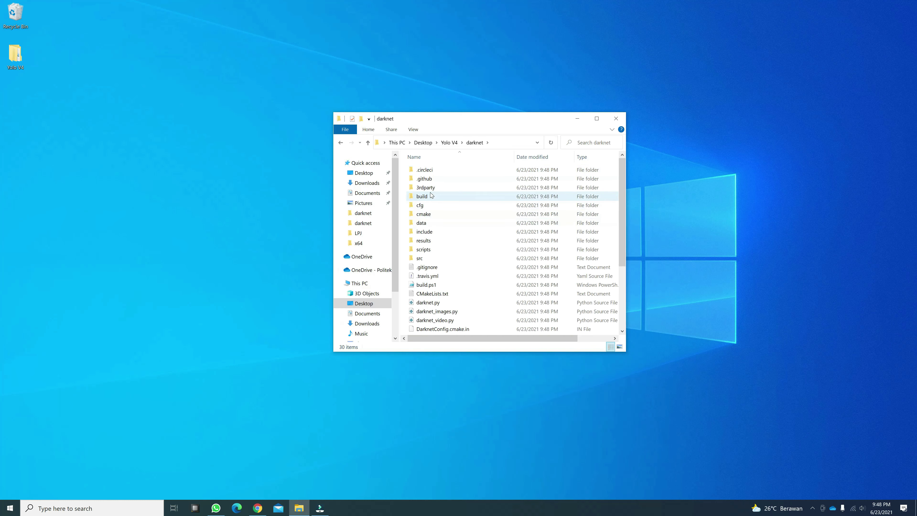
double_click(422, 197)
double_click(430, 170)
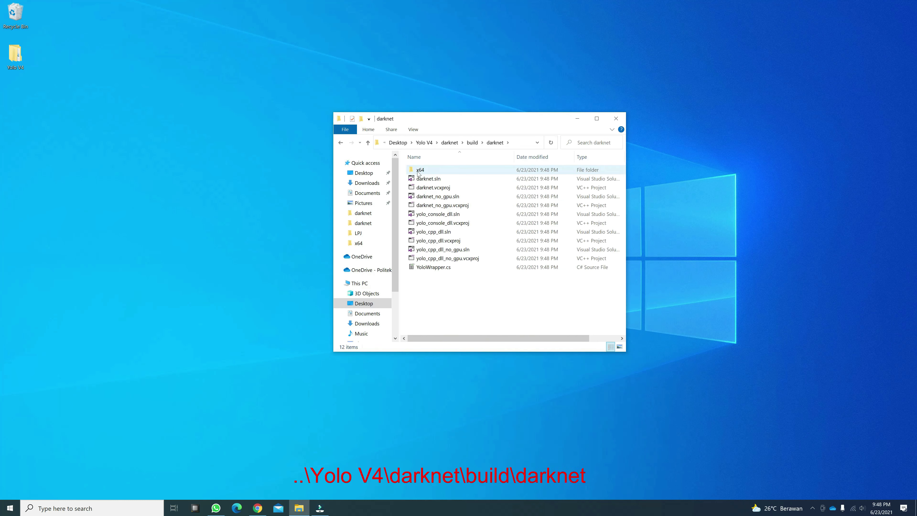
right_click(437, 241)
click(465, 305)
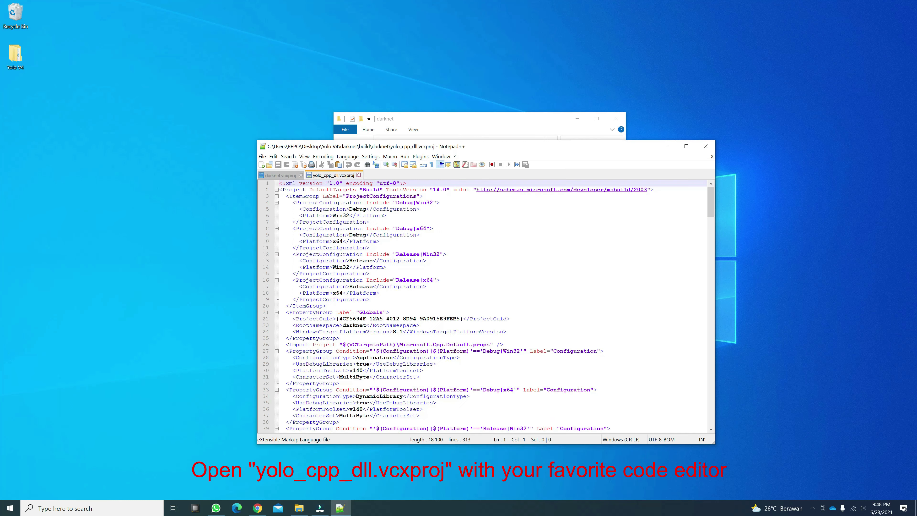
Search yolo_cpp_dll.vcxproj for "cuda" to check the CUDA version in its import lines, and close the file and editor.
click(299, 175)
click(489, 229)
key(ctrl+f)
text(cuda)
drag(449, 233, 459, 129)
key(Return)
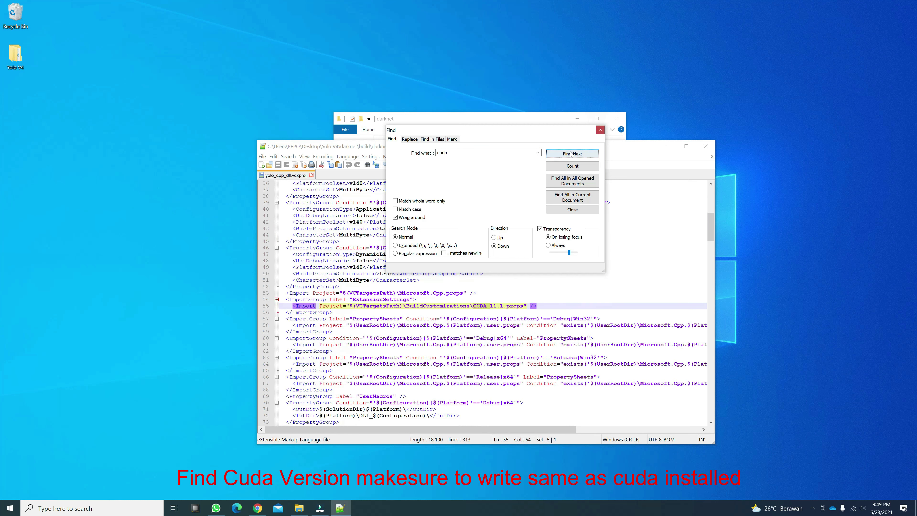
key(Return)
click(600, 129)
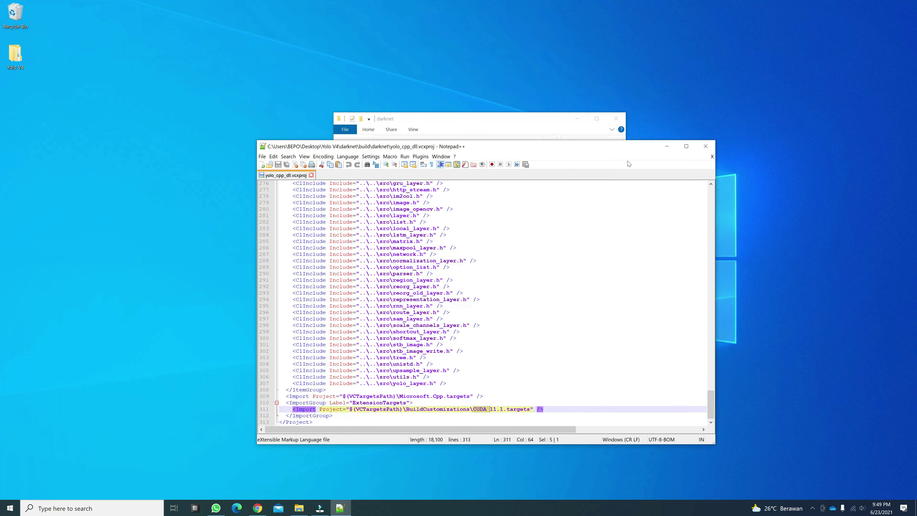
click(311, 175)
click(705, 146)
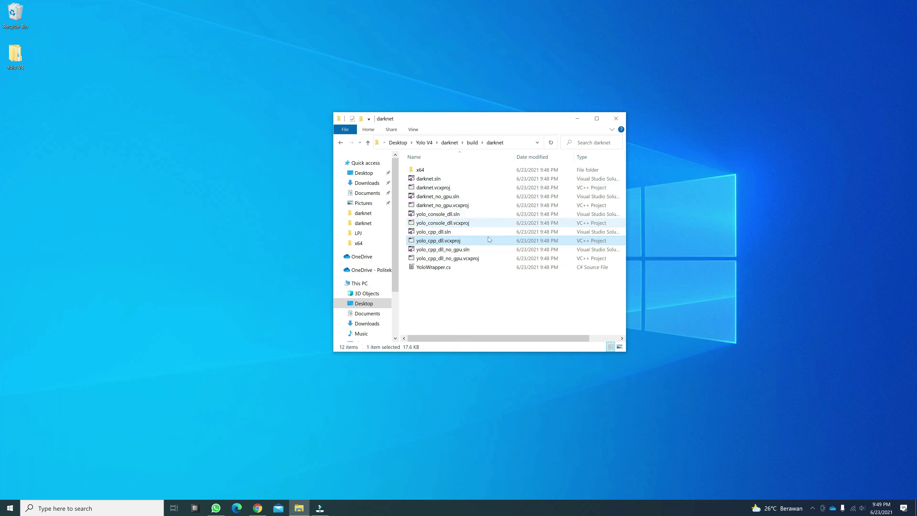
Open darknet.vcxproj in Notepad++, check its CUDA version by searching for "cuda", and close the file and editor.
right_click(430, 187)
click(462, 250)
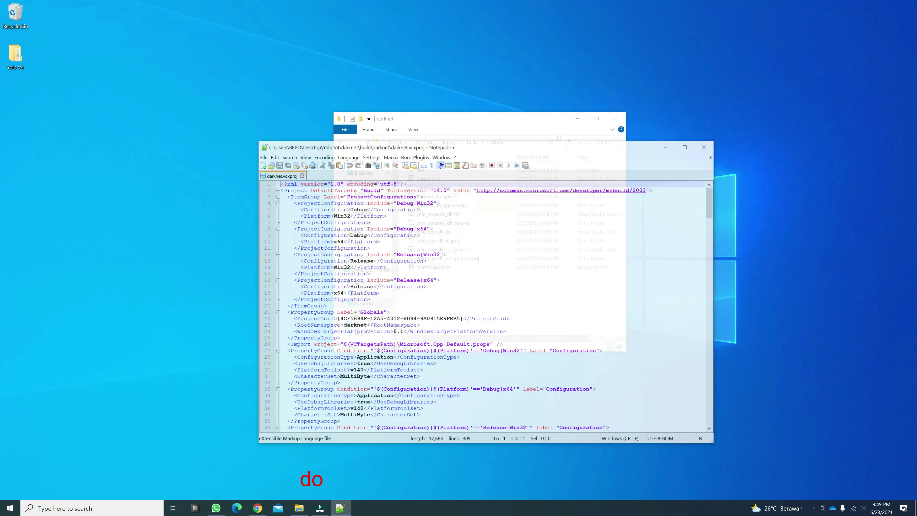
click(463, 216)
key(ctrl+f)
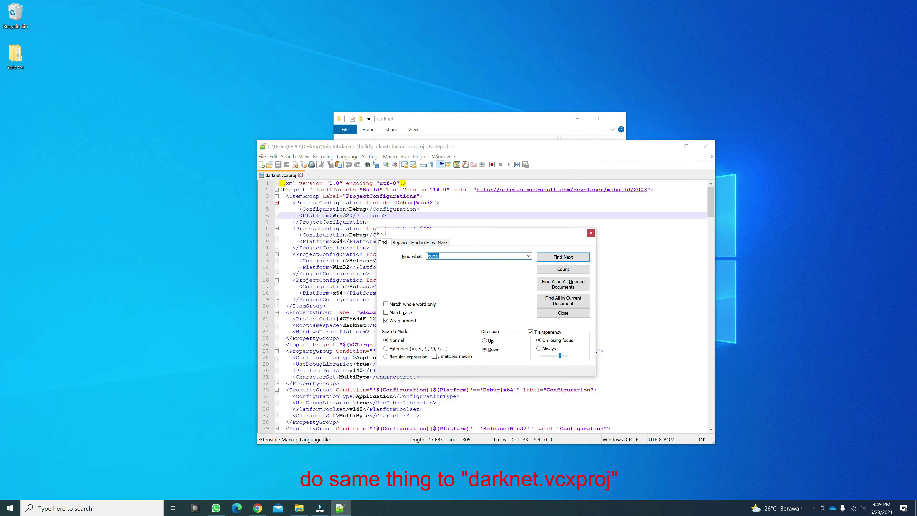
key(Return)
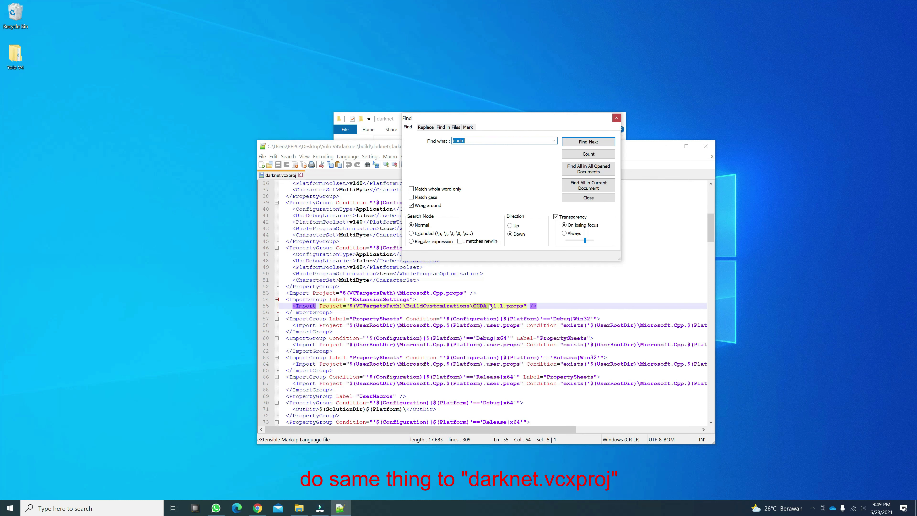
click(604, 142)
click(616, 118)
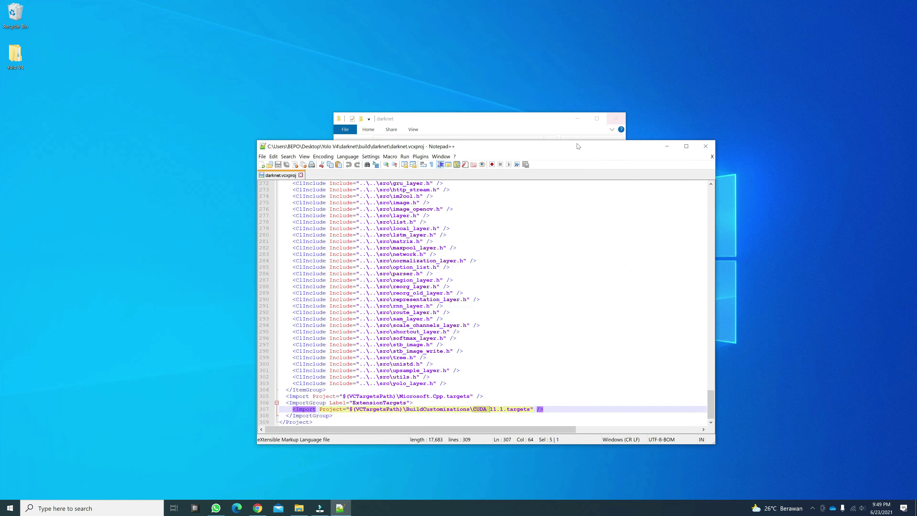
click(300, 175)
click(707, 146)
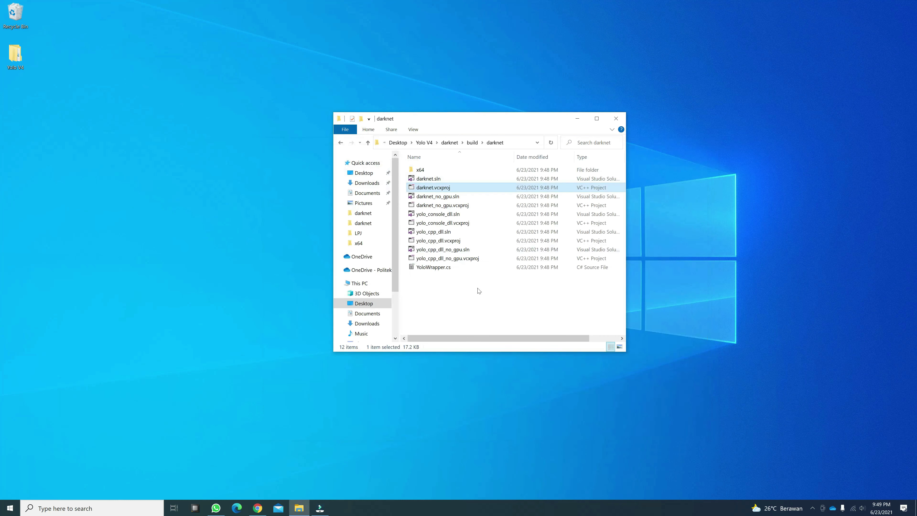
Open yolo_cpp_dll.vcxproj in Visual Studio 2019 and accept retargeting the project.
right_click(439, 239)
click(448, 245)
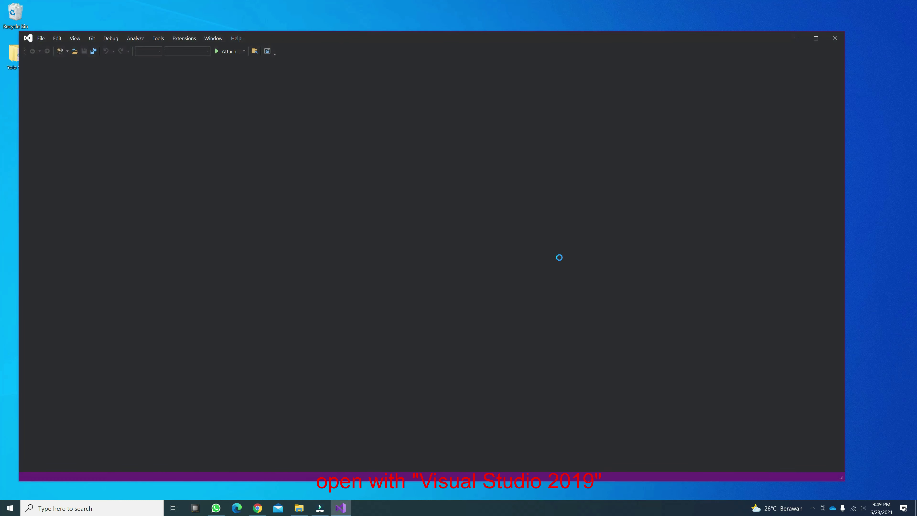
click(485, 314)
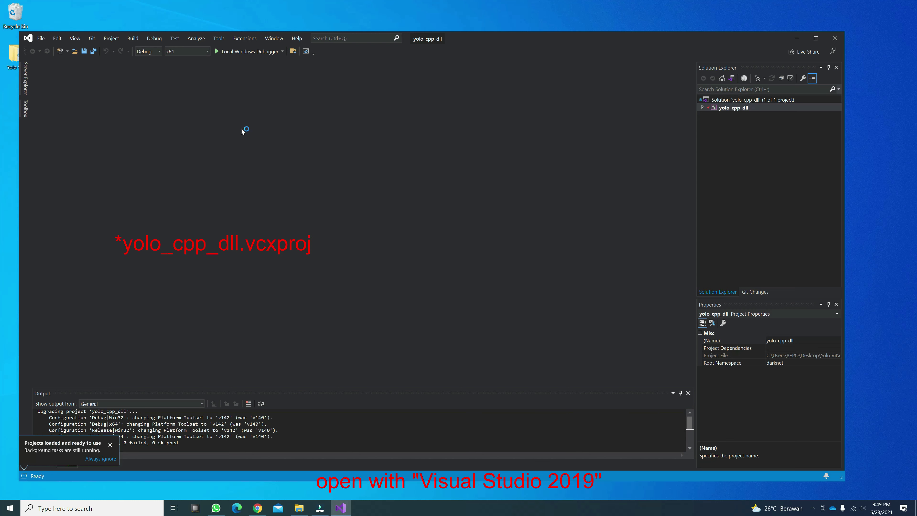
Set the solution configuration to Release and build the yolo_cpp_dll project.
click(159, 52)
click(157, 68)
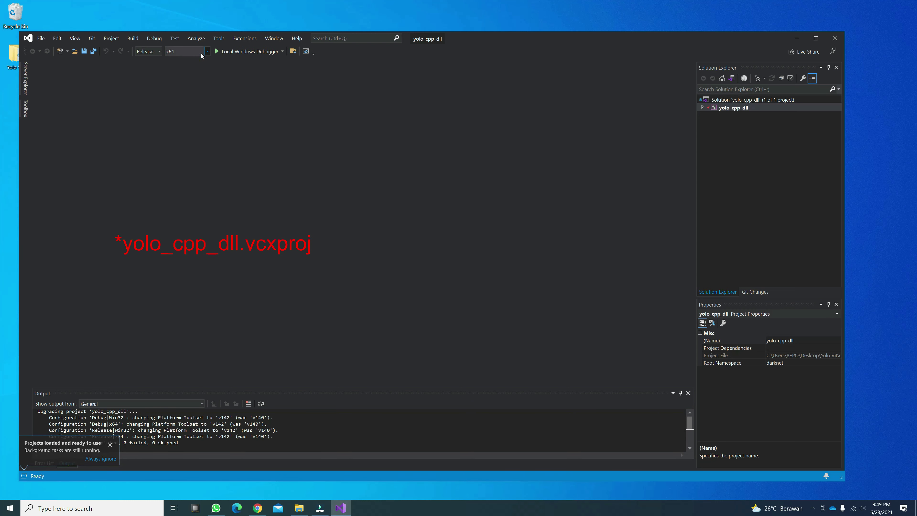
click(728, 109)
right_click(727, 109)
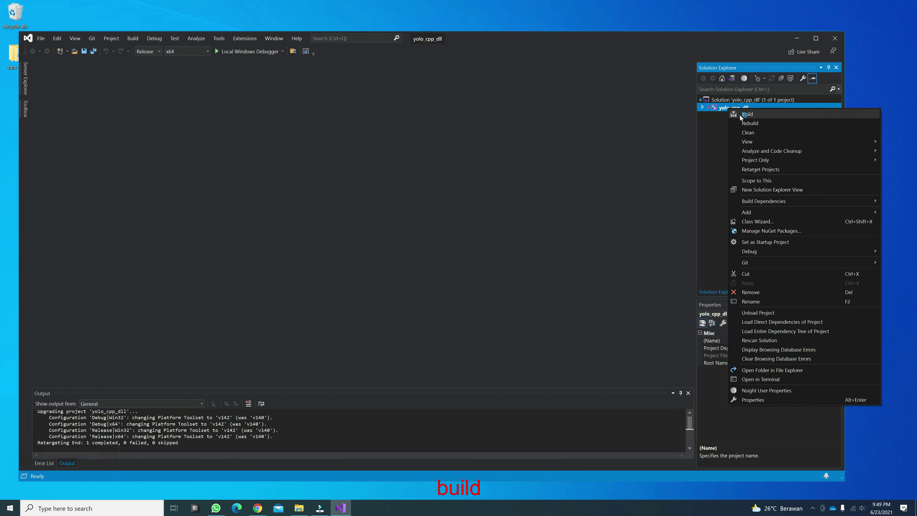
click(744, 115)
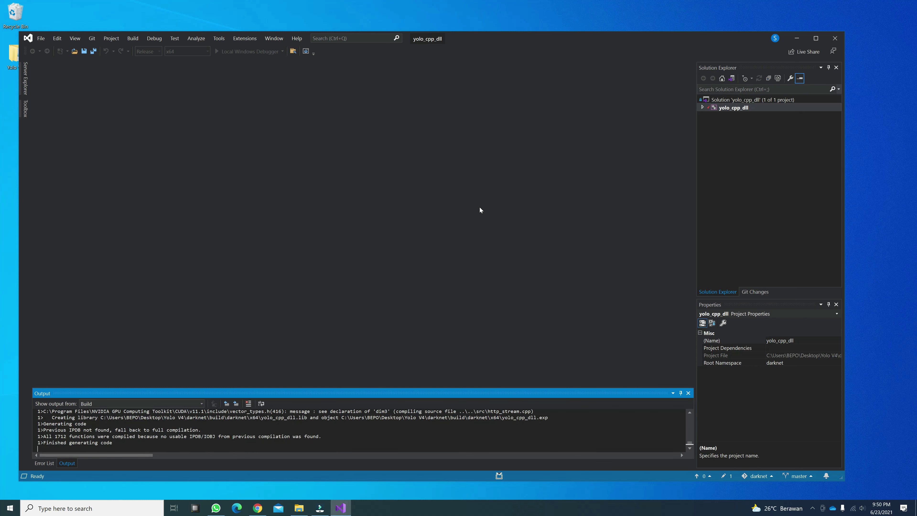
drag(70, 443, 115, 443)
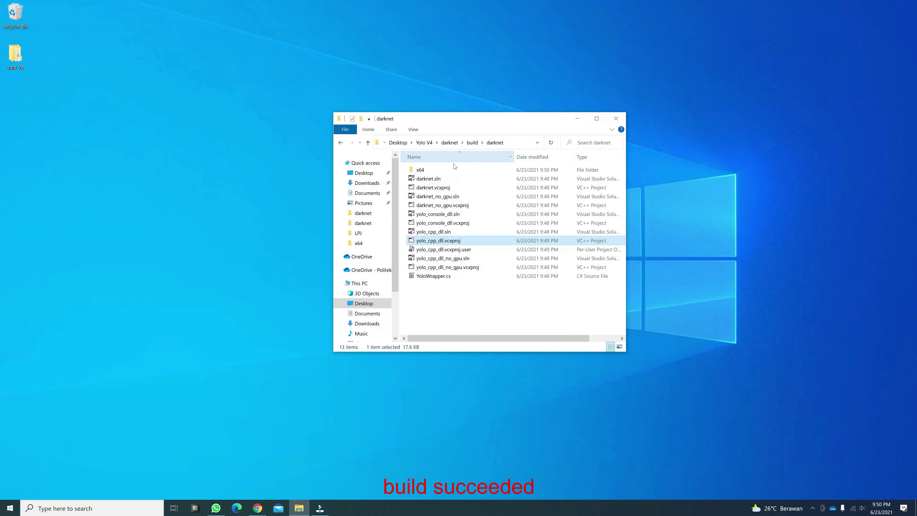
Open darknet.sln from the build\darknet folder in Visual Studio 2019 and accept retargeting the project.
right_click(425, 179)
click(446, 186)
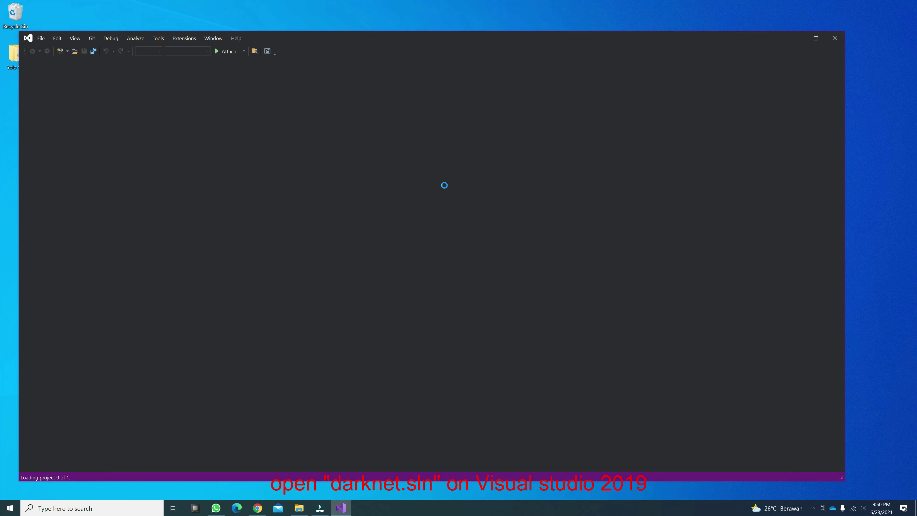
click(488, 314)
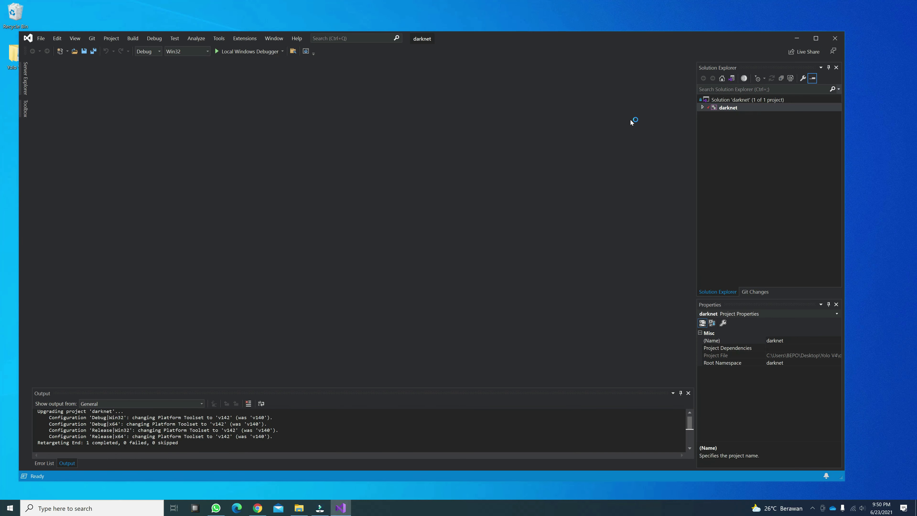
Set the darknet solution's configuration to Release and its platform to x64.
click(159, 51)
click(150, 71)
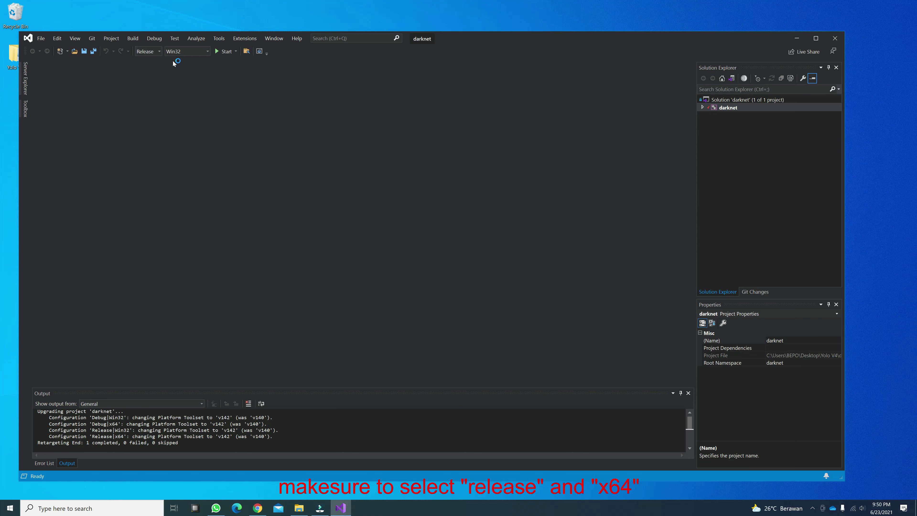
click(207, 51)
click(181, 71)
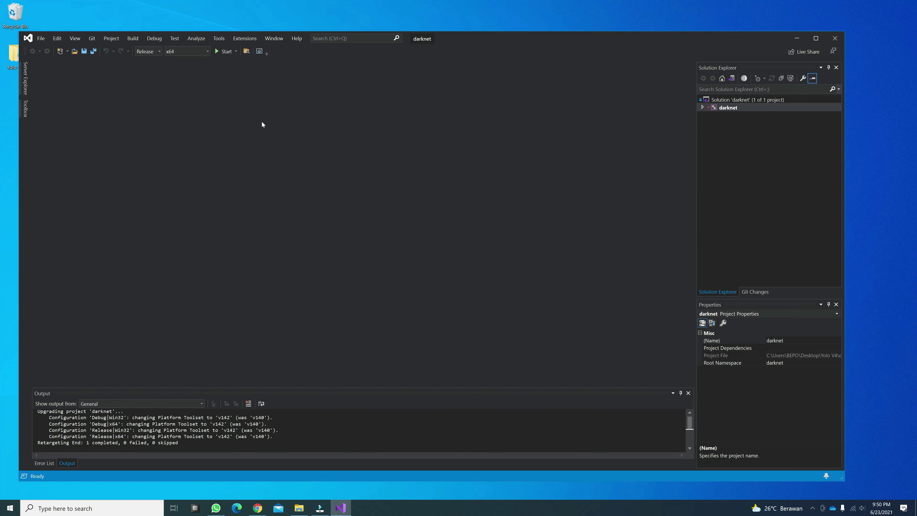
Open the darknet project's properties and bring up the C/C++ Additional Include Directories for editing.
right_click(730, 107)
click(760, 399)
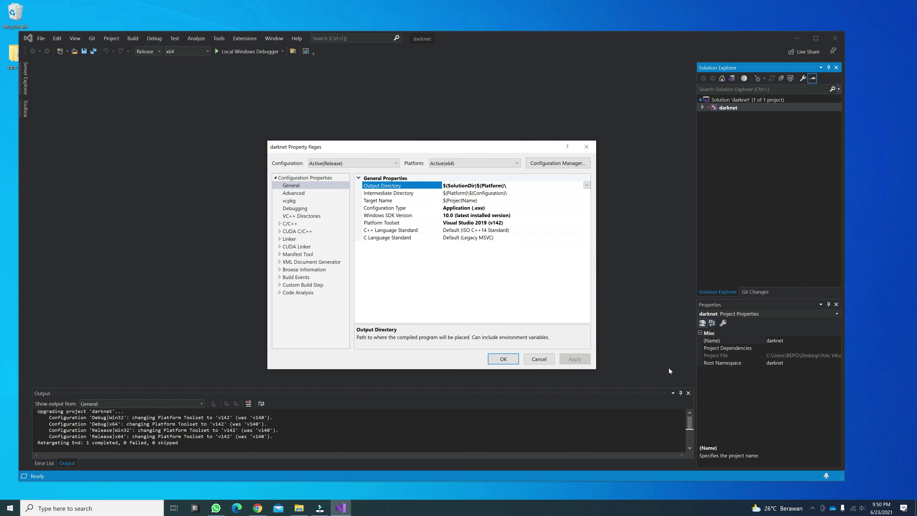
click(290, 223)
click(470, 178)
click(587, 177)
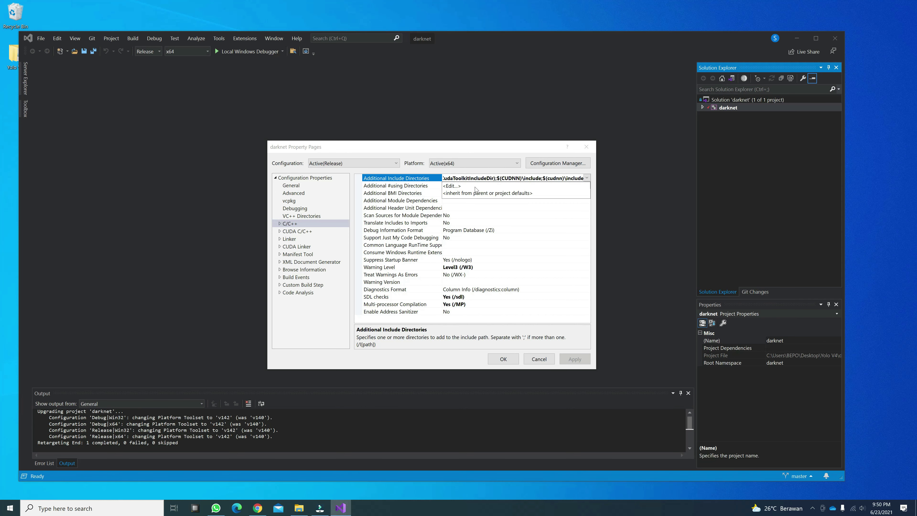
click(474, 187)
Add C:\OpenCV\build\install\include as a new include directory and apply the change.
click(500, 186)
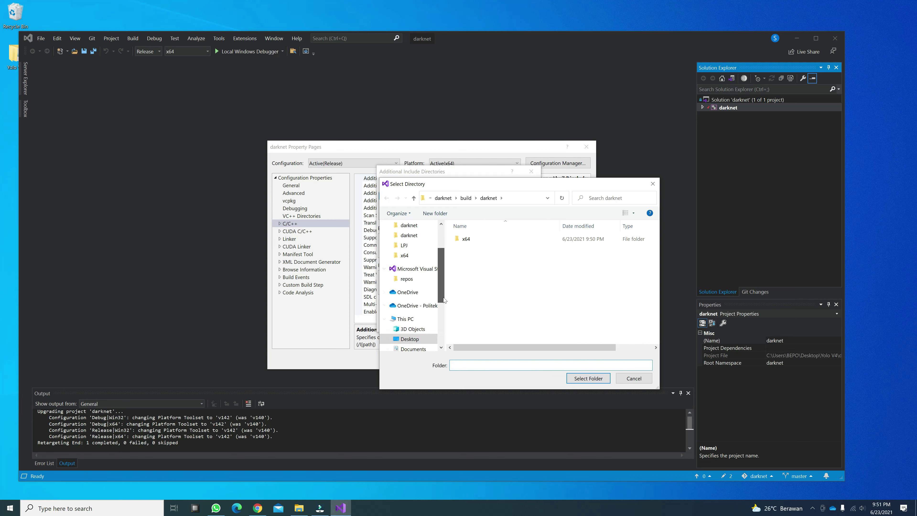
drag(444, 298, 444, 328)
click(415, 336)
double_click(477, 266)
double_click(469, 239)
drag(477, 184, 462, 231)
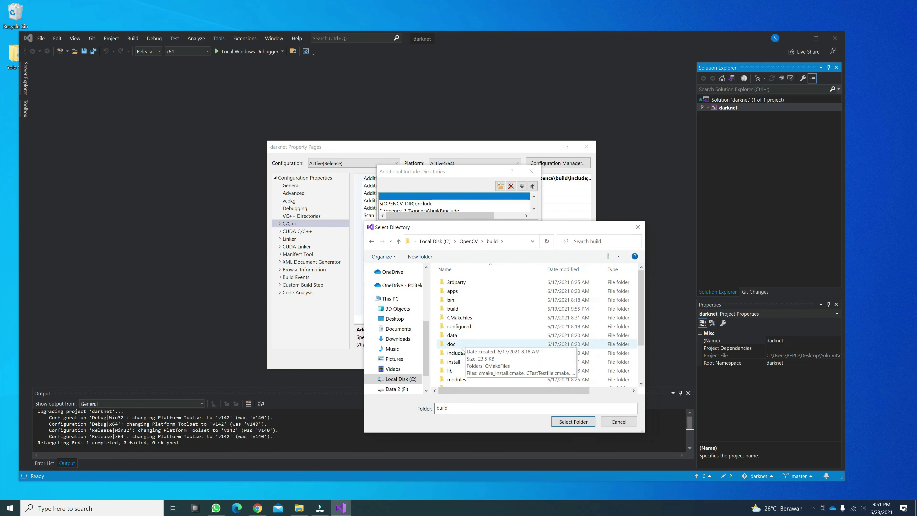
double_click(454, 361)
double_click(456, 291)
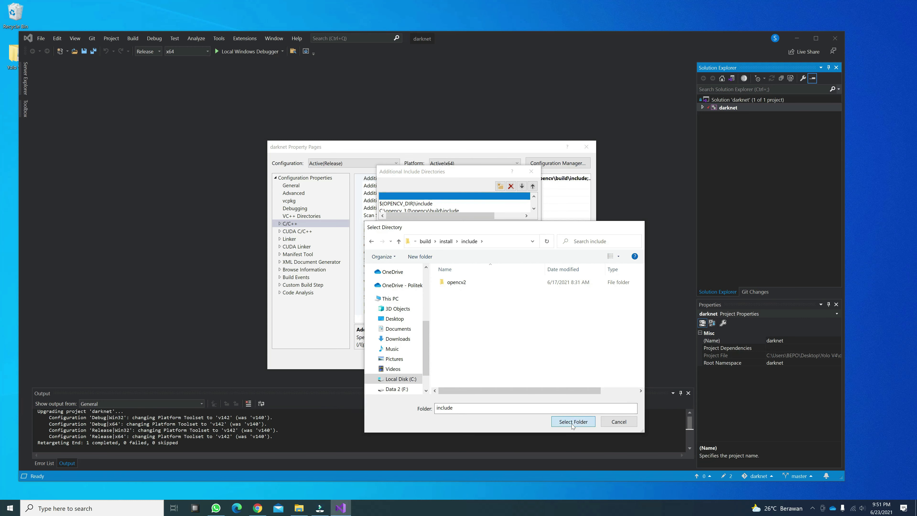
click(571, 423)
click(489, 322)
click(574, 358)
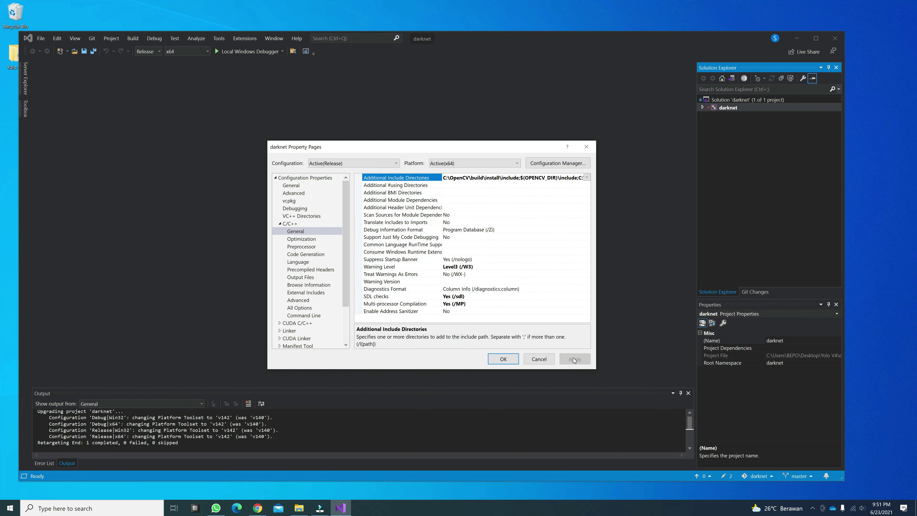
Delete the entry between OPENCV and CUDNN from the C/C++ Preprocessor Definitions.
click(304, 247)
click(564, 178)
click(586, 178)
click(458, 187)
key(Delete)
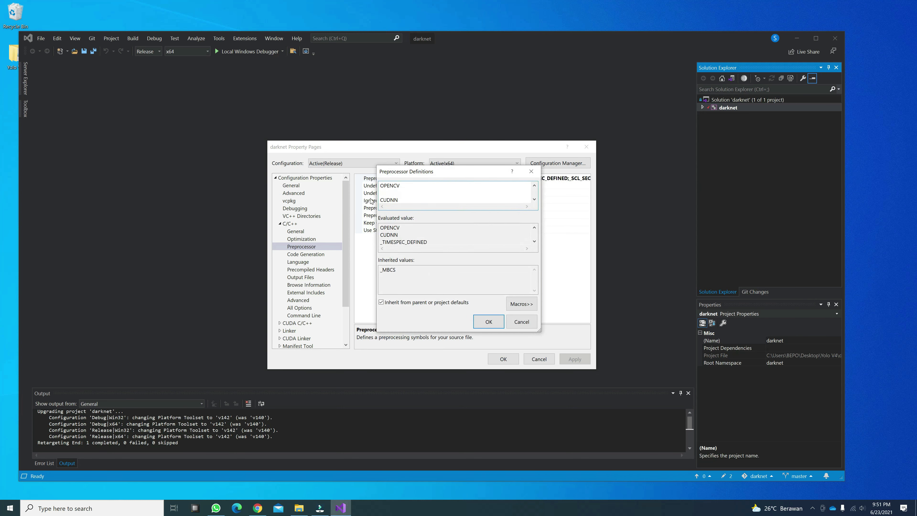
click(489, 322)
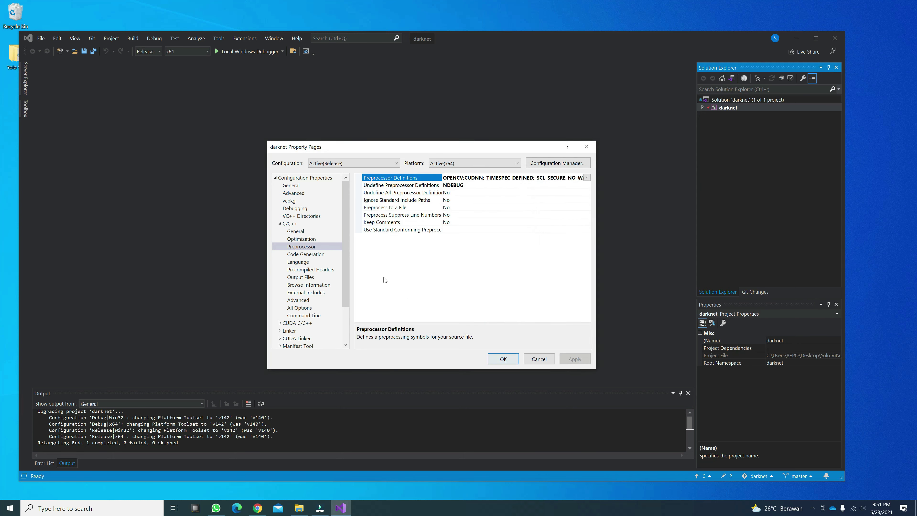
Check the Code Generation value in the CUDA C/C++ device settings.
drag(345, 253, 346, 275)
click(281, 285)
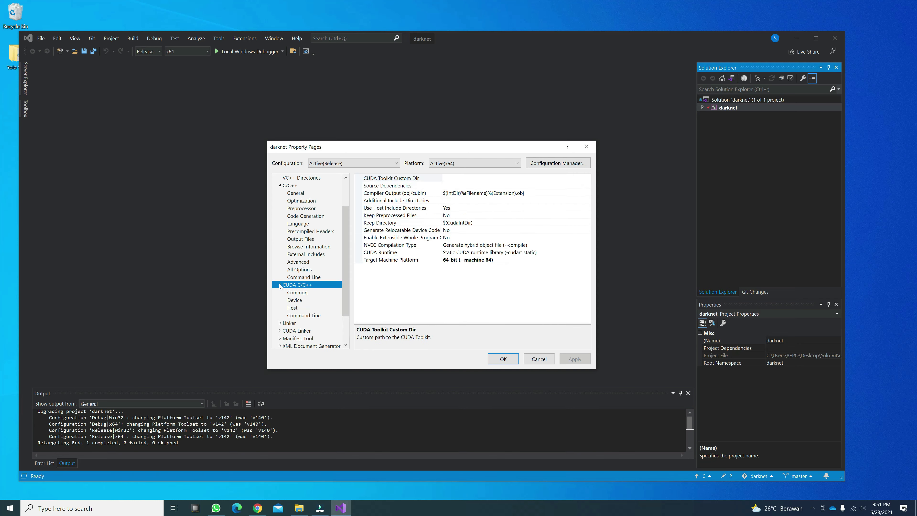
click(298, 301)
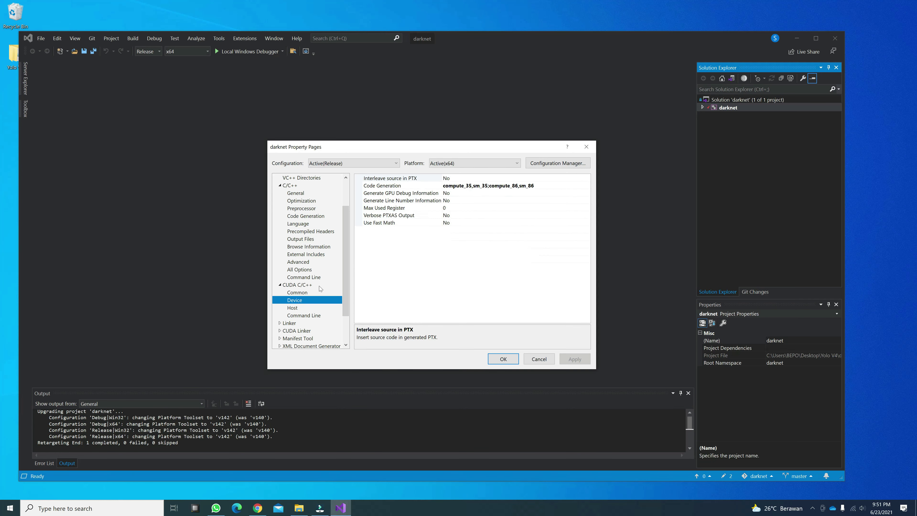
click(534, 185)
Open the Linker's Additional Library Directories for editing and insert a blank entry.
click(291, 323)
click(499, 247)
click(588, 245)
click(470, 254)
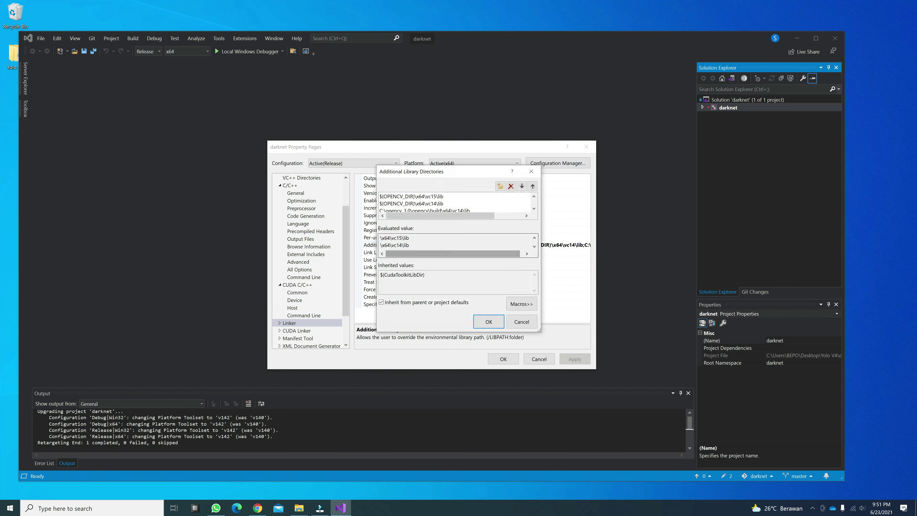
click(501, 186)
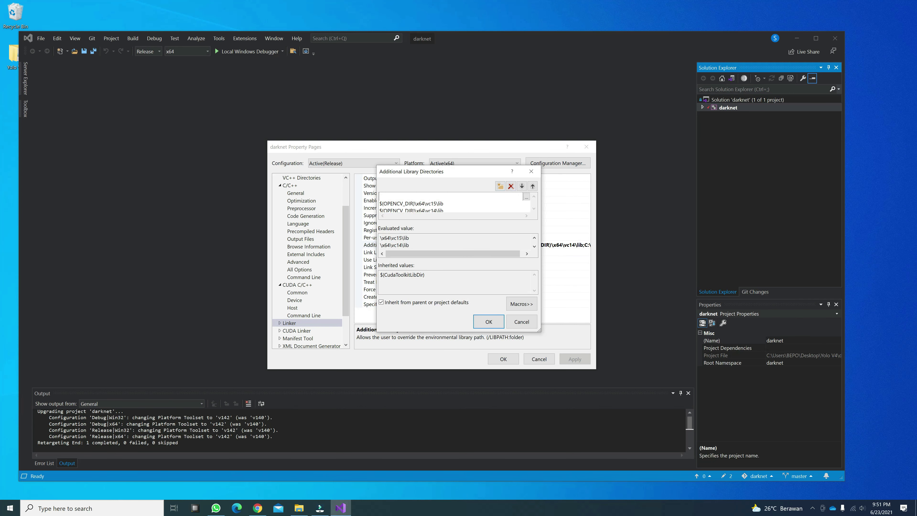
Set the new library directory to C:\OpenCV\build\install\x64\vc16\lib, and apply and close the project properties.
click(527, 197)
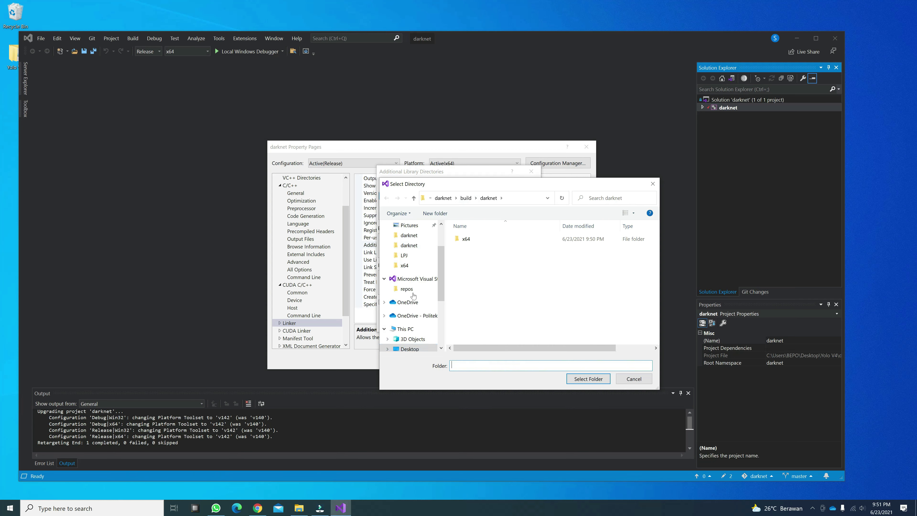
scroll(439, 301, down, 3)
click(416, 321)
double_click(470, 266)
double_click(468, 239)
double_click(470, 319)
drag(495, 184, 484, 219)
double_click(458, 291)
double_click(460, 275)
double_click(456, 282)
click(572, 414)
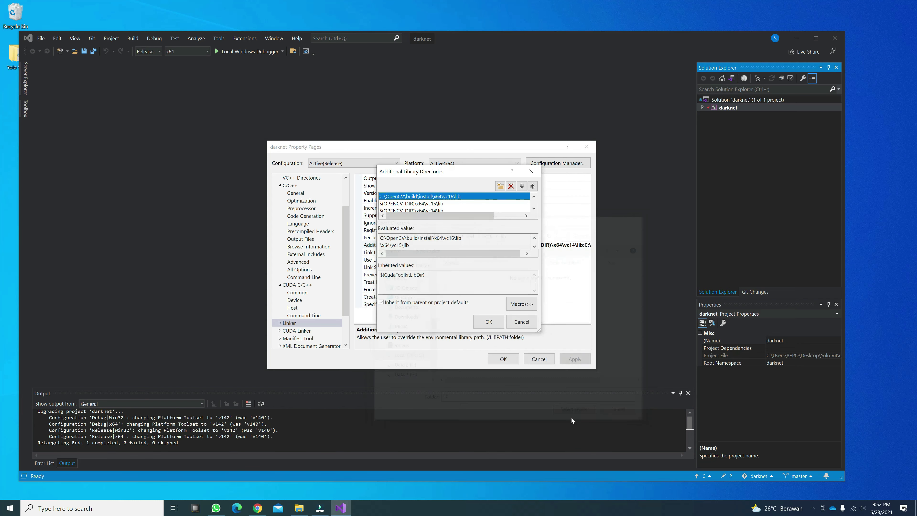
click(488, 322)
click(576, 359)
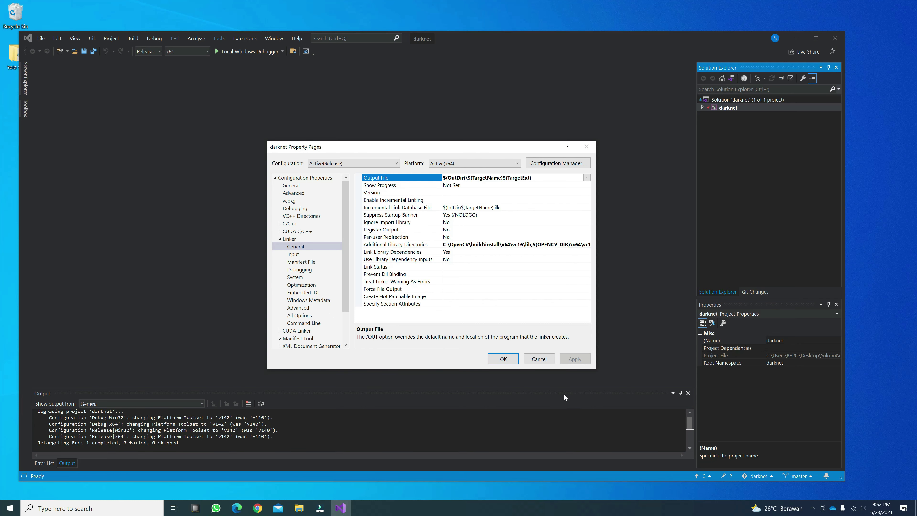
click(507, 360)
Build the darknet project and close Visual Studio.
right_click(728, 108)
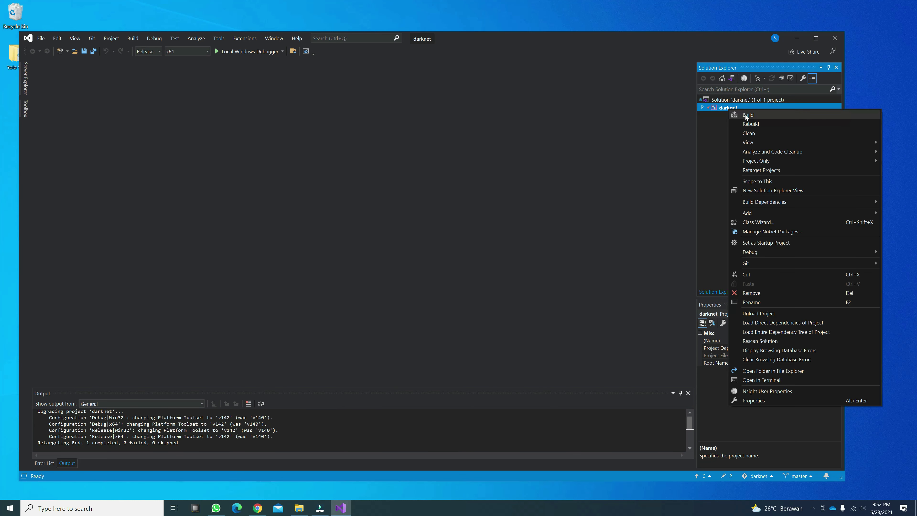
click(746, 115)
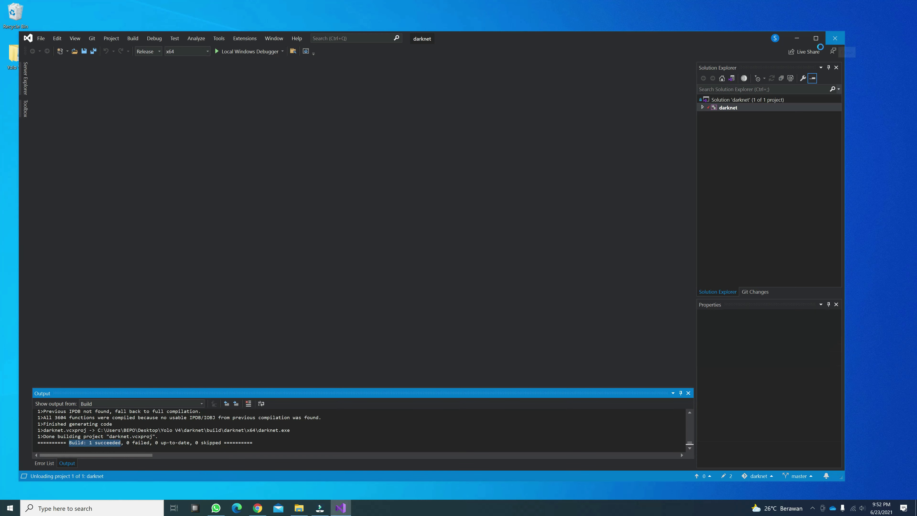
click(835, 38)
Open the x64 output folder inside darknet\build\darknet in File Explorer.
drag(458, 133, 446, 186)
drag(612, 316, 640, 316)
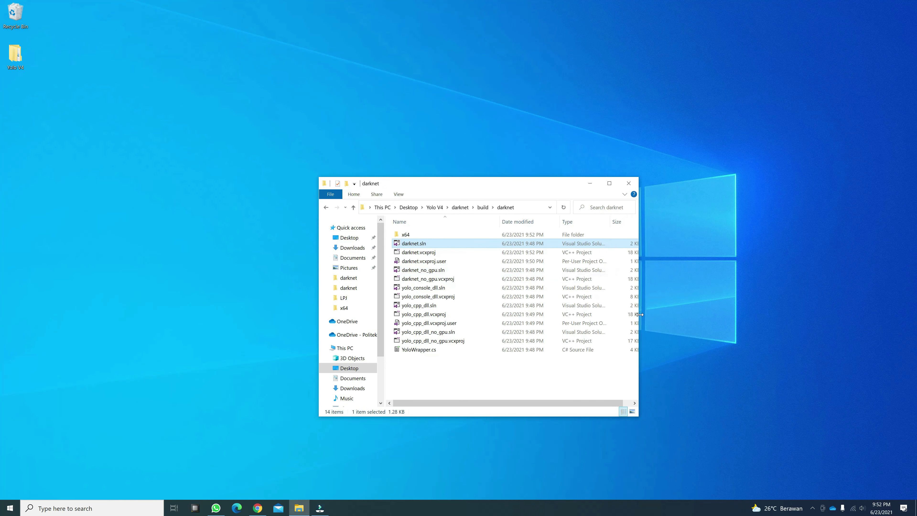
double_click(406, 235)
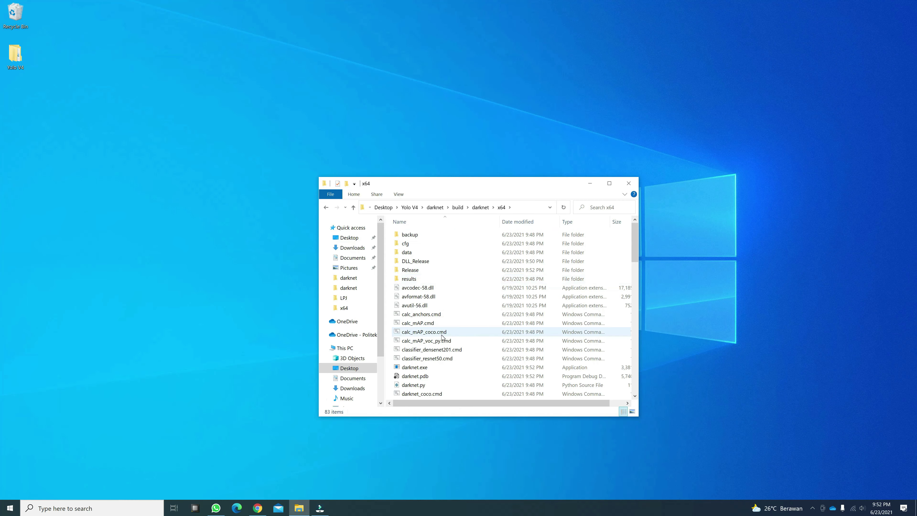
Switch to Chrome and find the Pre-trained models section in the AlexeyAB/darknet README.
click(257, 508)
scroll(340, 228, down, 10)
scroll(340, 228, down, 20)
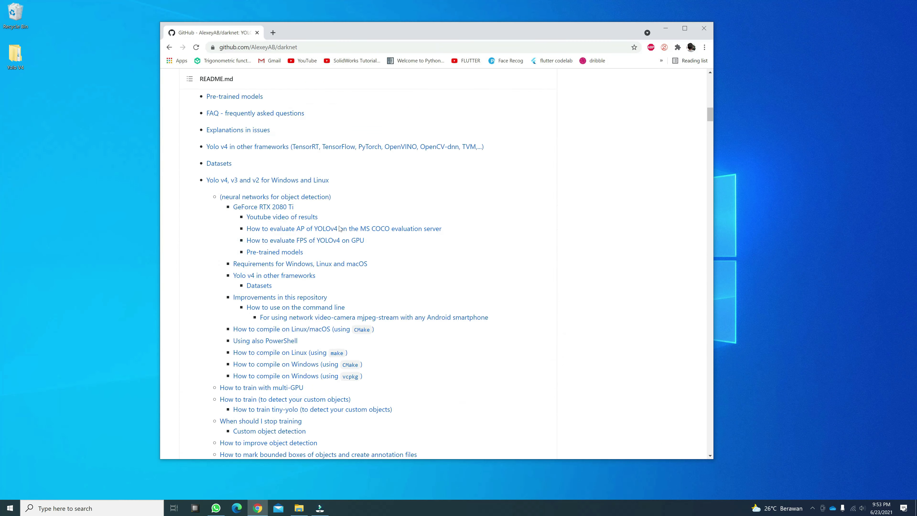
scroll(339, 228, down, 20)
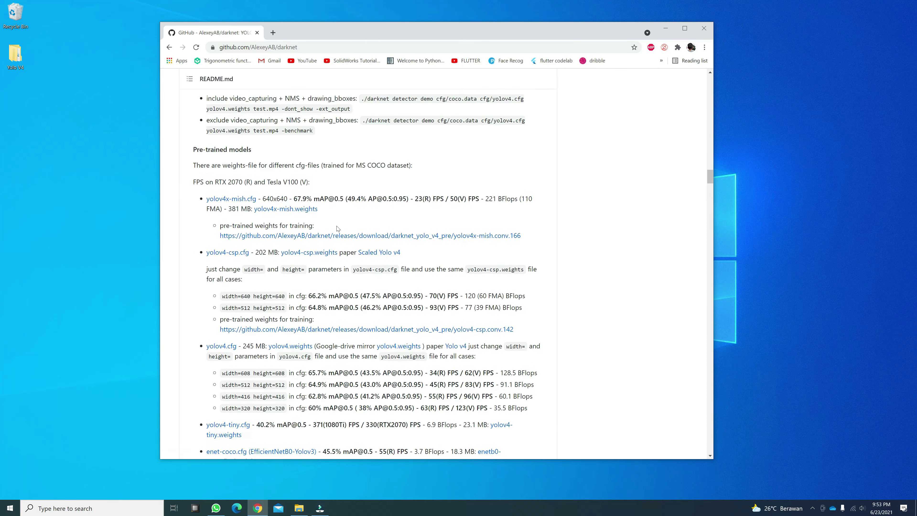
click(229, 252)
right_click(429, 151)
click(303, 91)
click(169, 47)
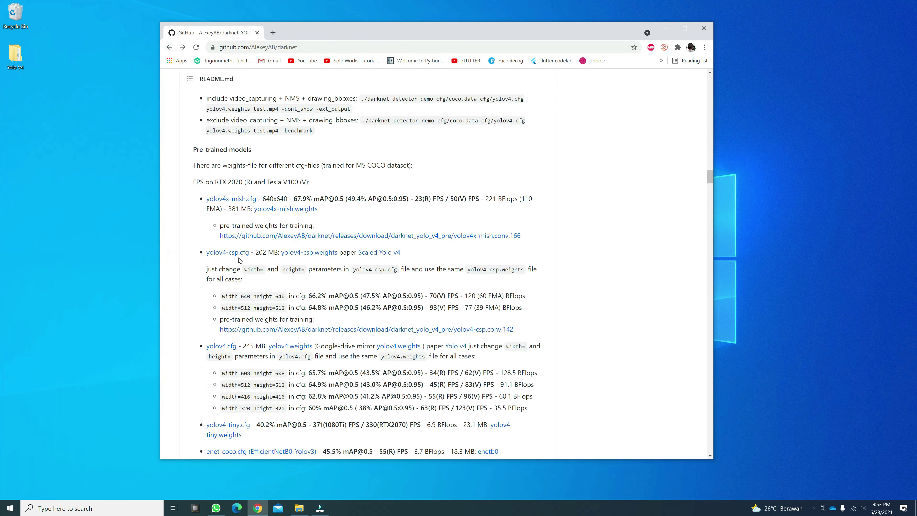
Open the yolov4.cfg link in a new tab, save the page to Downloads as yolov4.cfg.txt, and close the tab.
right_click(221, 346)
click(249, 357)
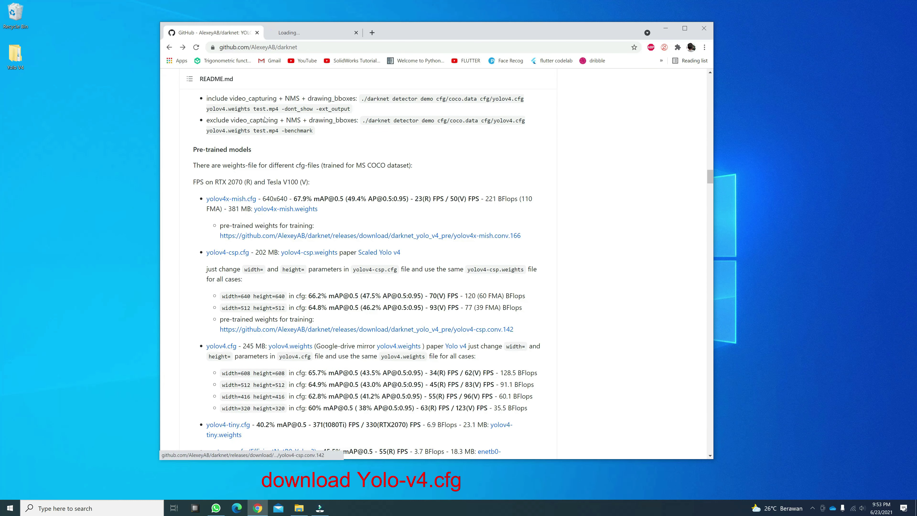
click(311, 33)
right_click(517, 119)
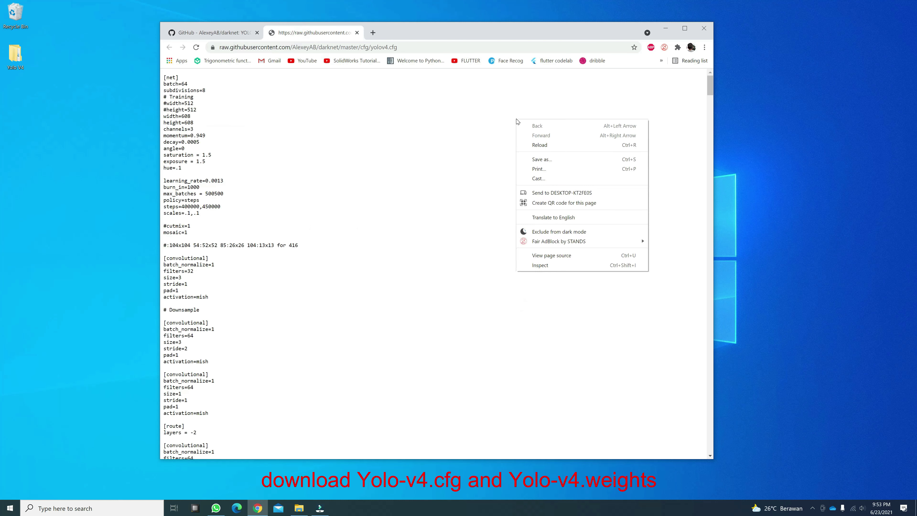
click(553, 160)
click(259, 187)
click(367, 223)
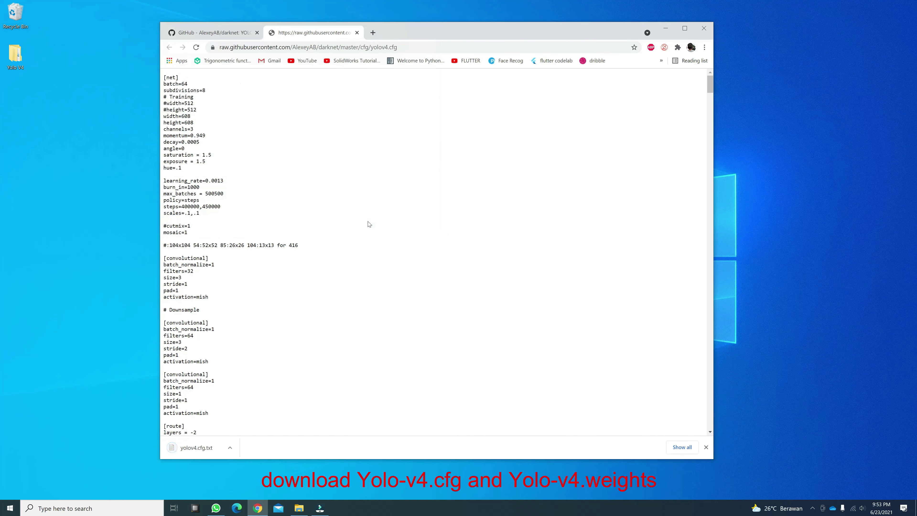
click(357, 32)
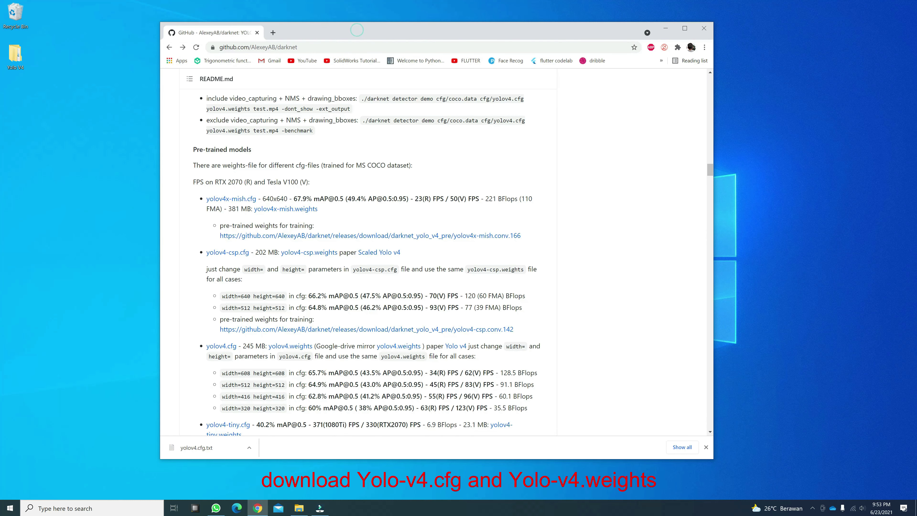
Start downloading yolov4.weights from the README into Downloads, and cancel the download.
right_click(281, 349)
click(307, 397)
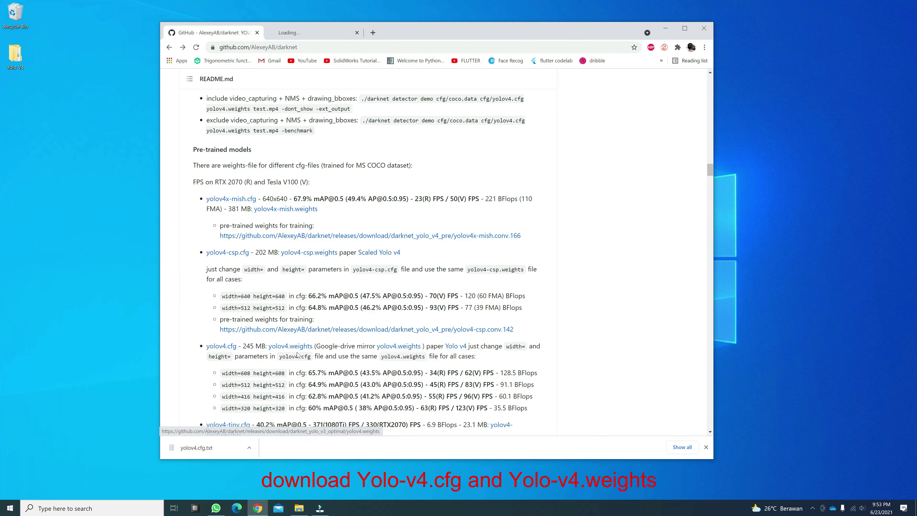
click(375, 221)
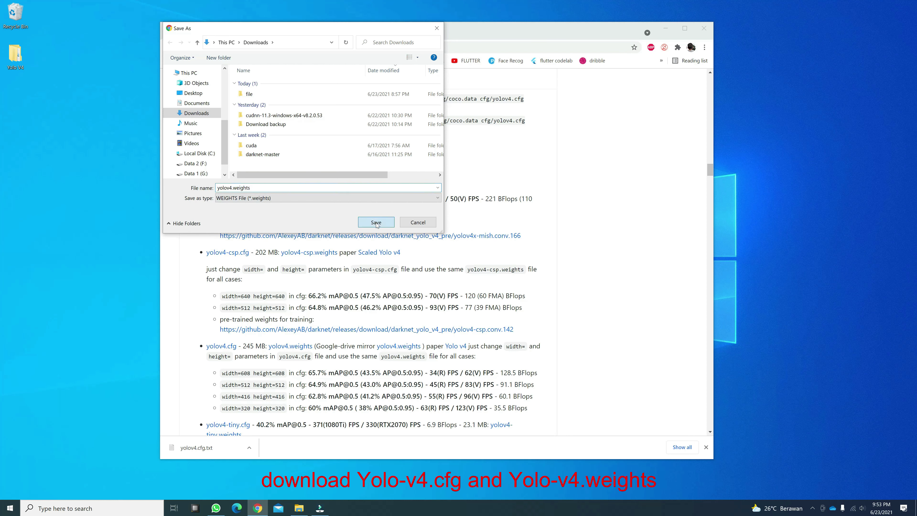
click(250, 447)
click(263, 435)
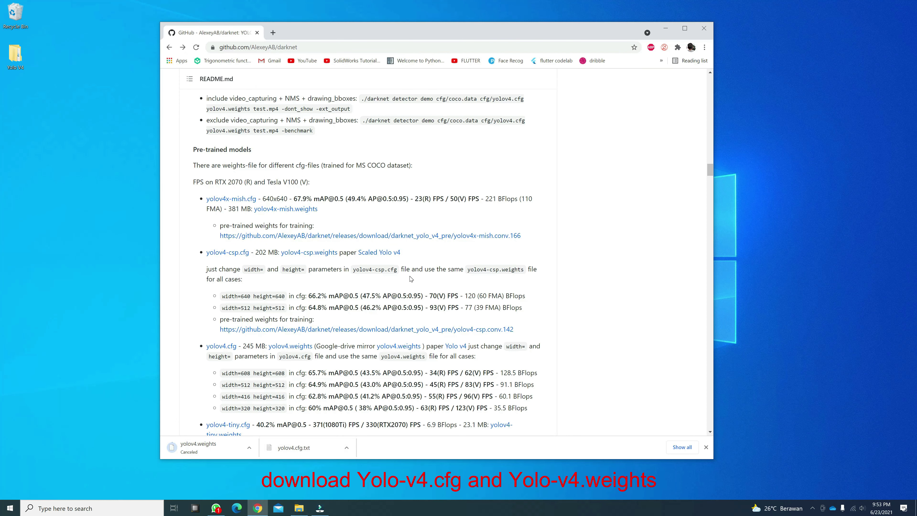
Copy yolov4.cfg and yolov4.weights from the file folder inside Downloads.
key(super+e)
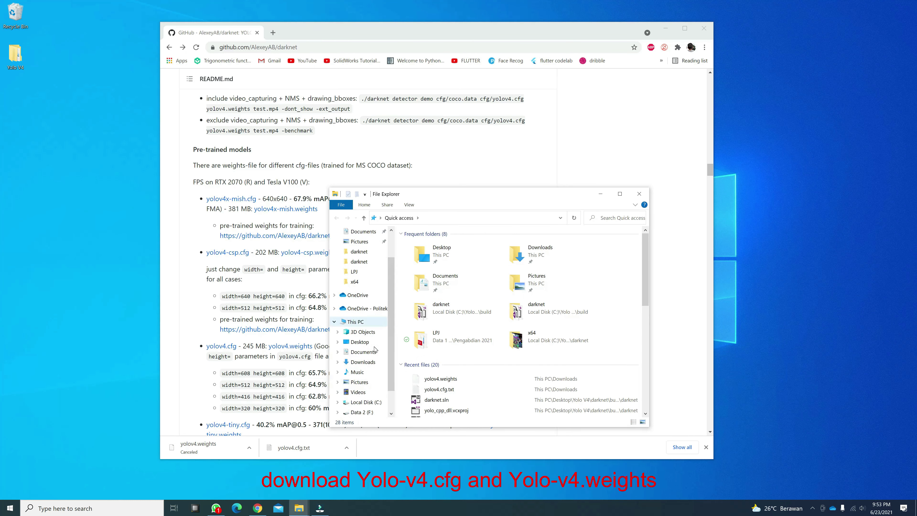
click(364, 402)
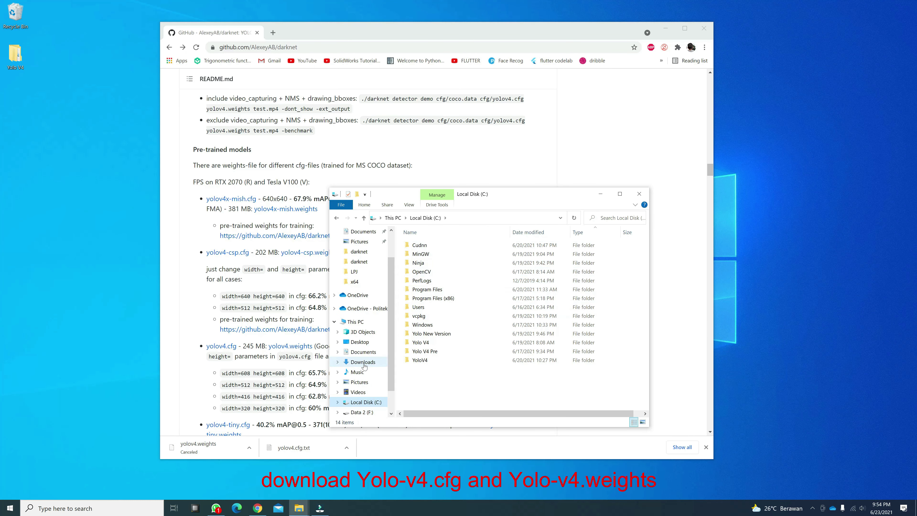
click(363, 361)
double_click(433, 274)
click(430, 272)
ctrl+click(424, 263)
right_click(426, 263)
click(513, 198)
Paste yolov4.cfg and yolov4.weights into the Yolo V4\darknet\build\darknet\x64 folder.
drag(513, 197, 368, 182)
mouse_move(299, 508)
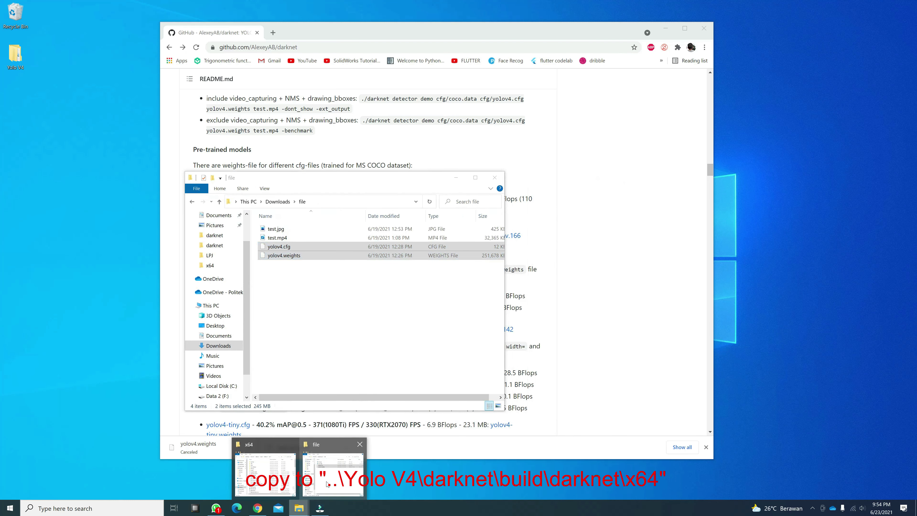
click(333, 456)
drag(503, 188, 690, 180)
right_click(671, 307)
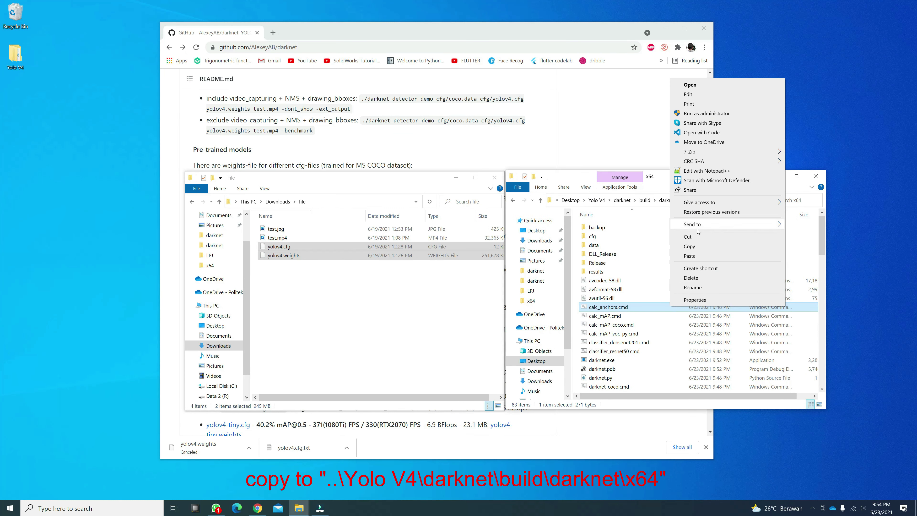
click(653, 272)
scroll(654, 272, down, 20)
right_click(665, 295)
click(684, 353)
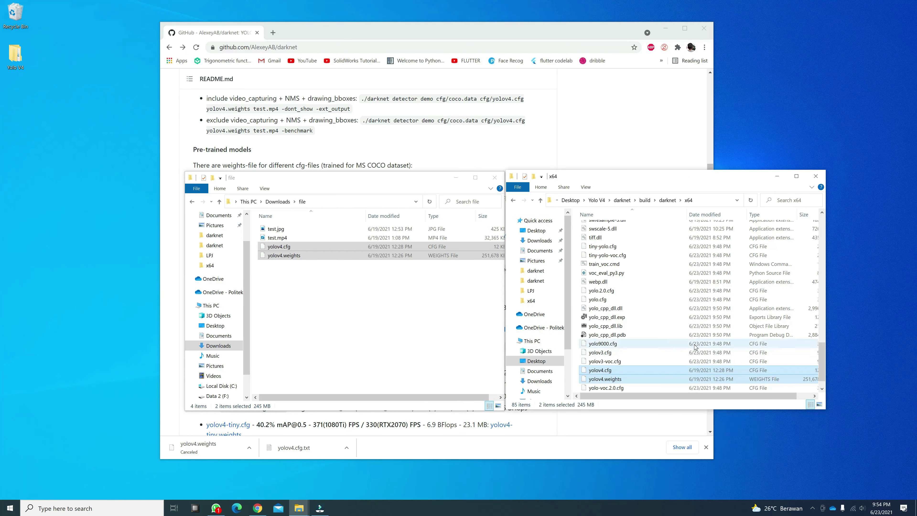
Copy test.jpg and test.mp4 from the Downloads\file folder into the darknet x64 folder.
click(294, 286)
click(277, 237)
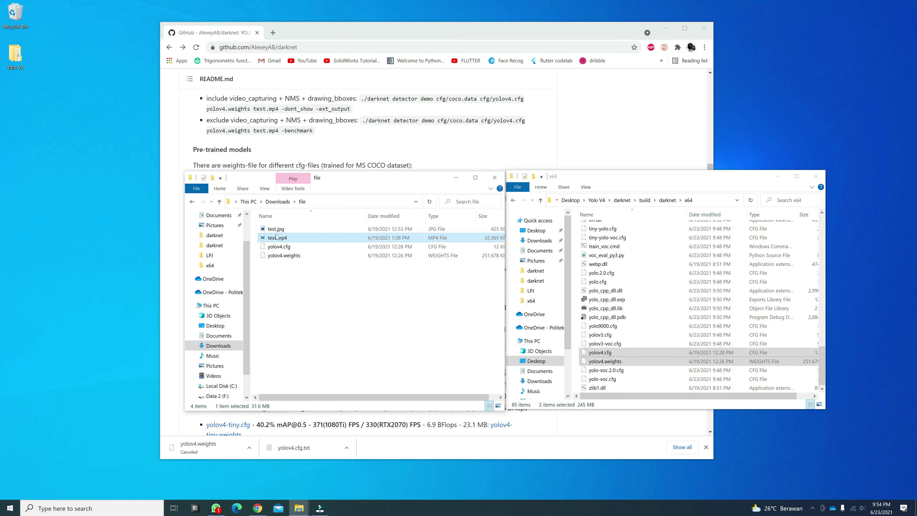
shift+click(276, 229)
right_click(659, 333)
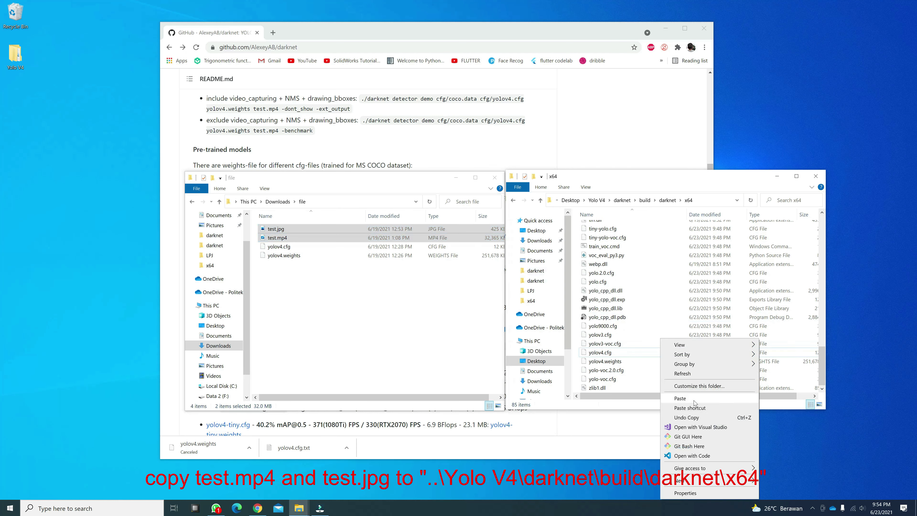
click(686, 400)
Find the command-line usage section of the README and copy the Yolo v4 COCO image command.
click(335, 148)
scroll(334, 131, down, 15)
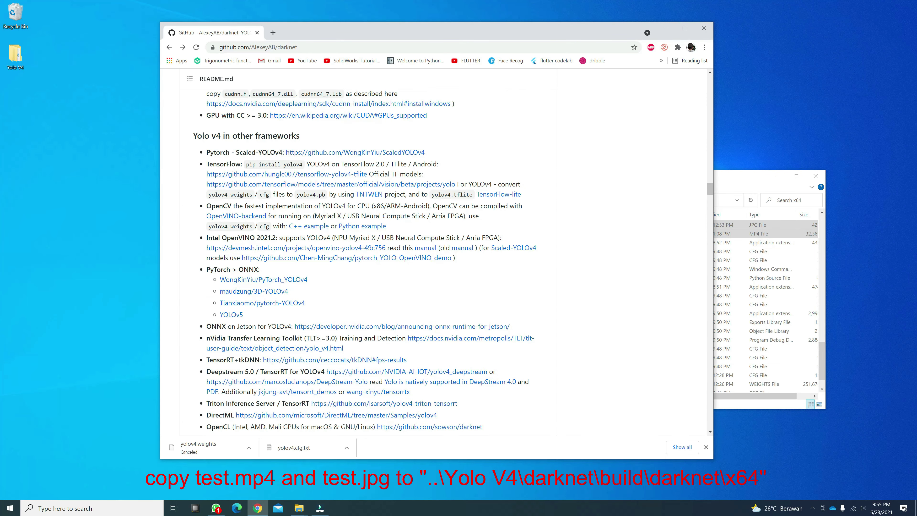
scroll(349, 211, down, 15)
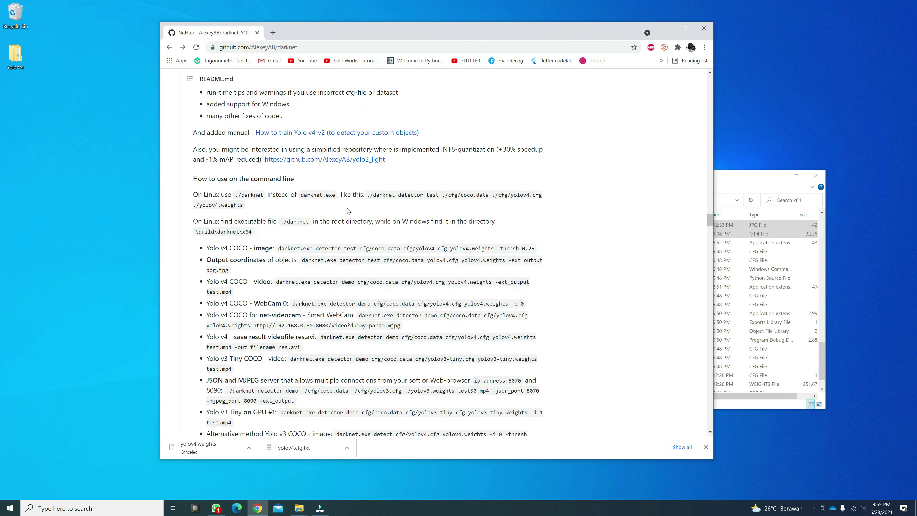
scroll(348, 211, down, 1)
drag(279, 207, 531, 207)
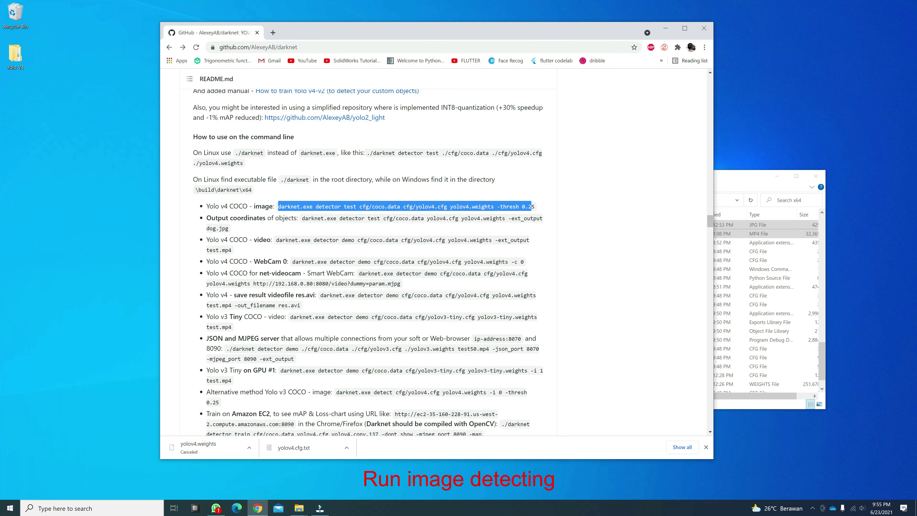
Open a command prompt in the darknet x64 folder and paste the copied image detection command ending in -thresh 0.25.
click(741, 180)
drag(714, 179, 536, 238)
click(525, 258)
text(cmd)
key(Return)
drag(266, 40, 526, 132)
right_click(526, 178)
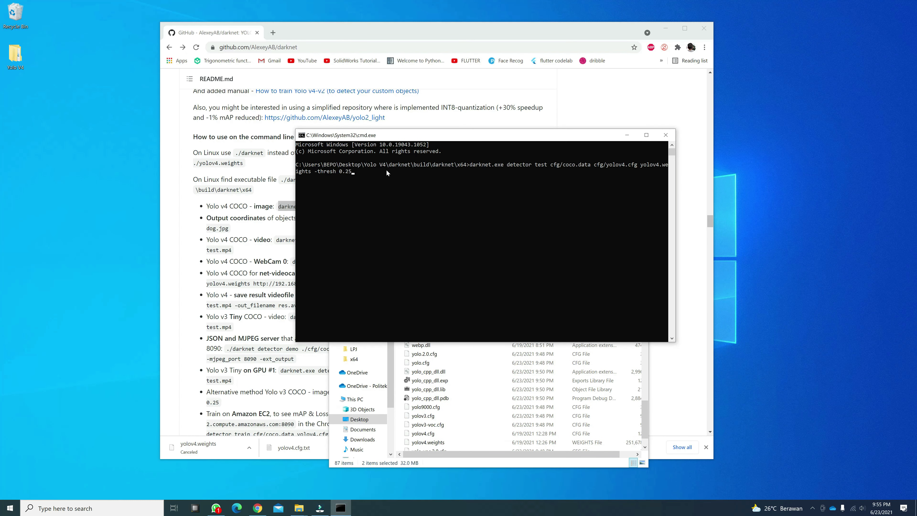
Append test.jpg to the detection command, run it, and close the predictions image window.
text(te)
drag(676, 222, 781, 223)
drag(587, 141, 545, 211)
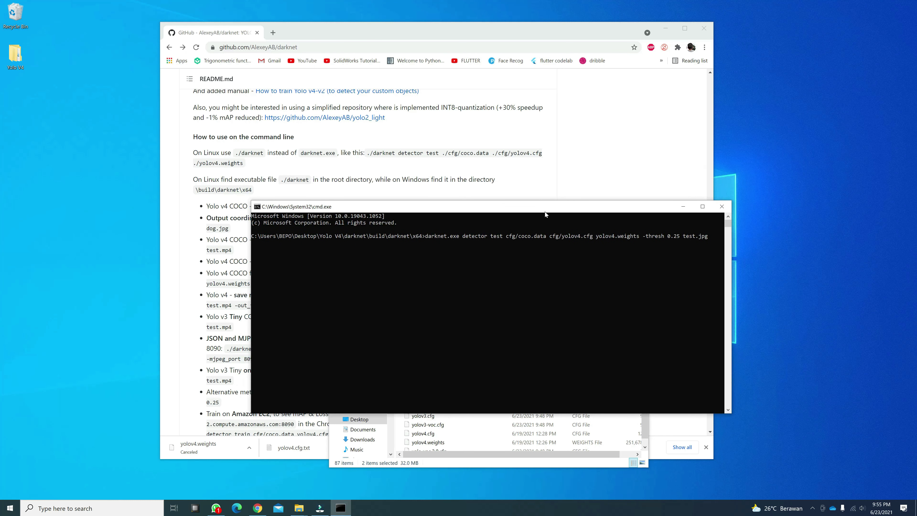
key(Return)
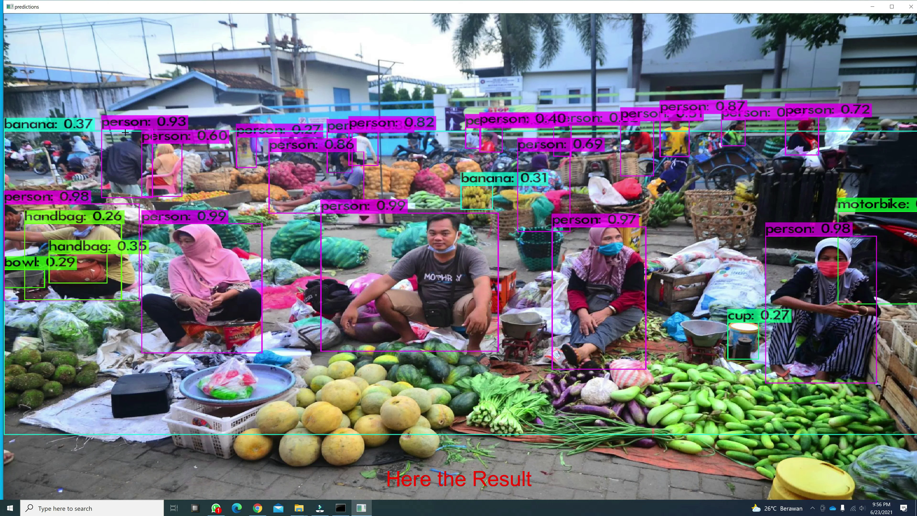
click(911, 5)
Copy the README's Yolo v4 COCO video command with -ext_output test.mp4 and run it in the command prompt.
click(320, 192)
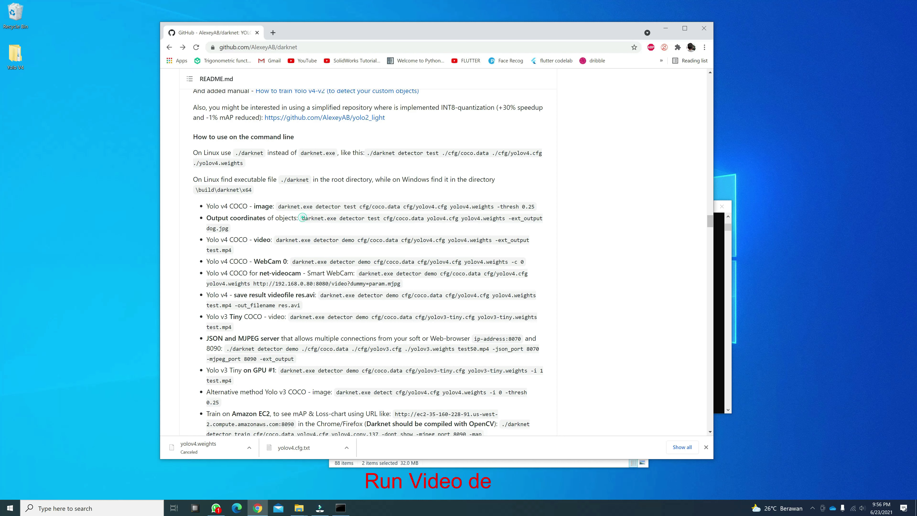
drag(302, 221, 242, 234)
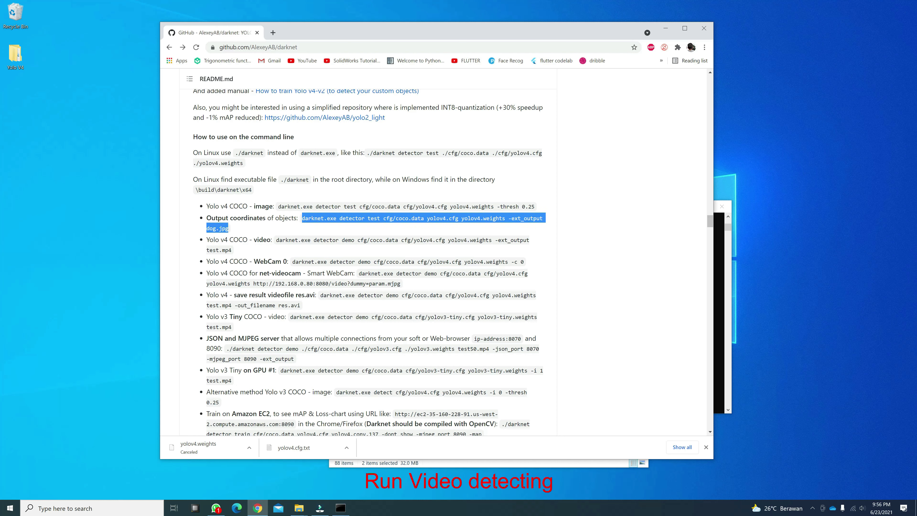
click(292, 230)
drag(277, 240, 240, 253)
right_click(292, 241)
click(307, 247)
click(718, 364)
right_click(448, 407)
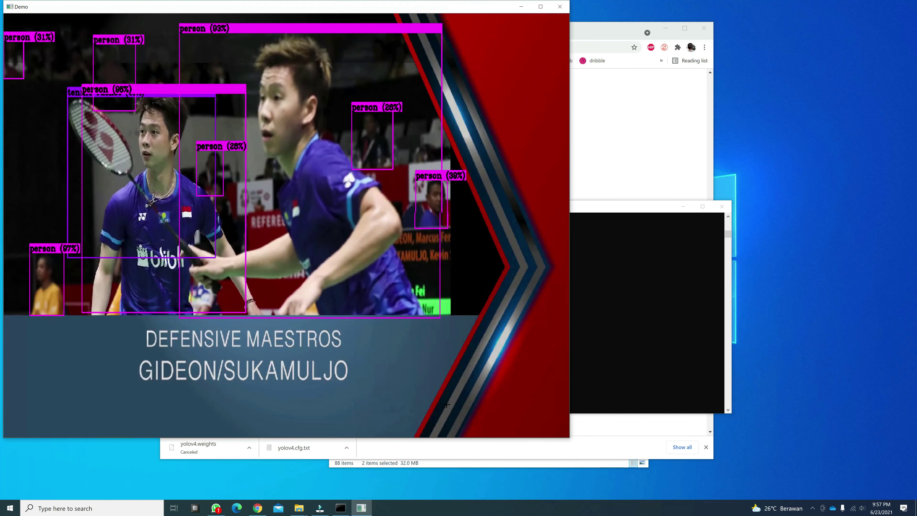
Move and widen the video detection Demo window, and bring the command prompt forward to check the detection log.
drag(355, 5, 547, 57)
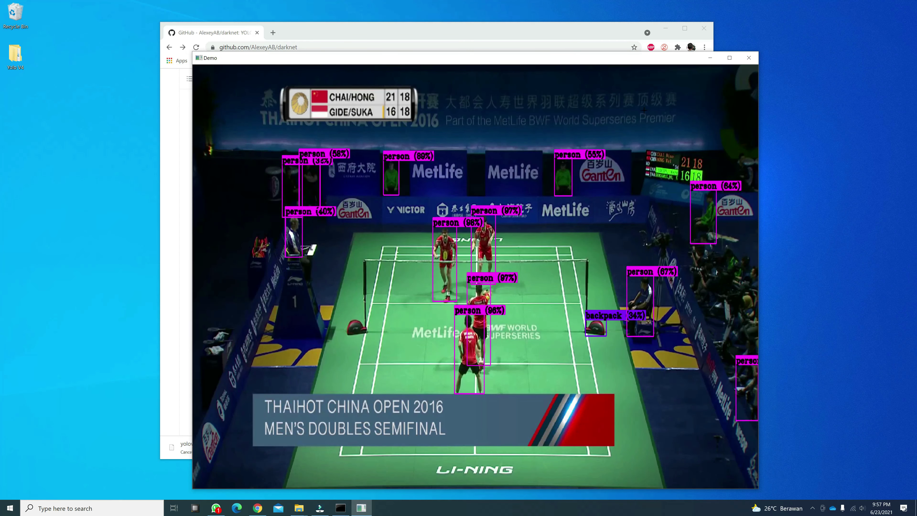
drag(760, 321, 865, 321)
drag(497, 62, 415, 53)
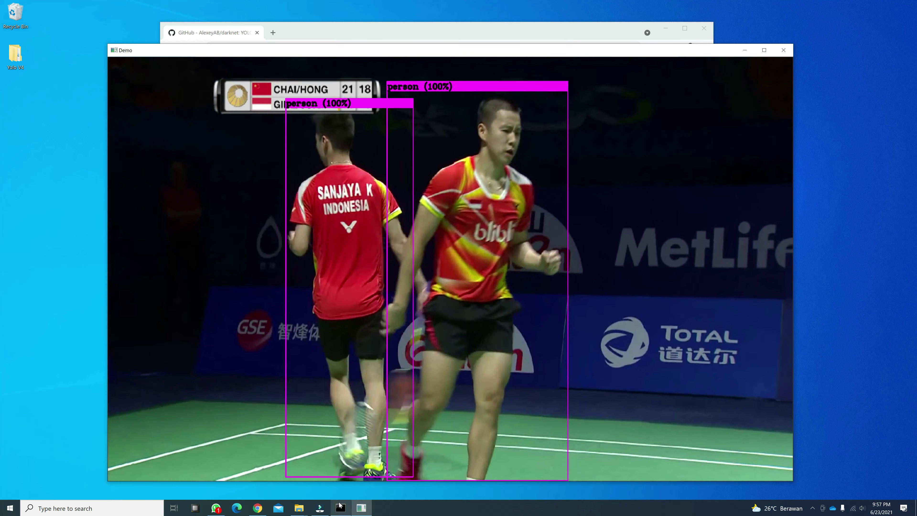
click(340, 508)
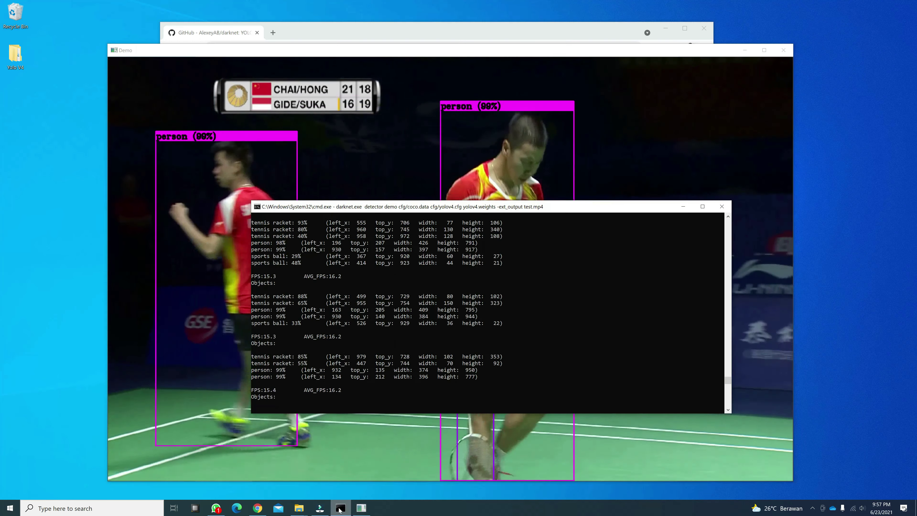
click(388, 390)
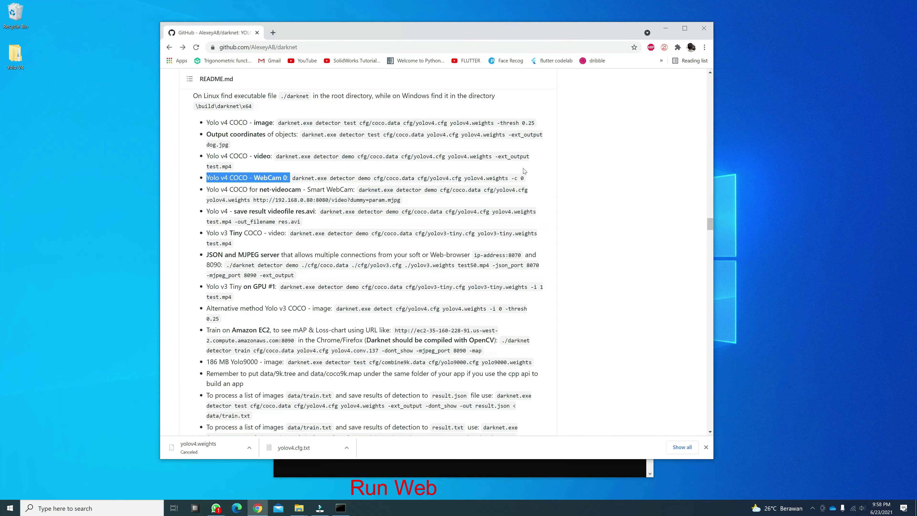
Run the README's Yolo v4 COCO WebCam 0 command ending in -c 0, and check the webcam window and console log.
drag(292, 178, 523, 177)
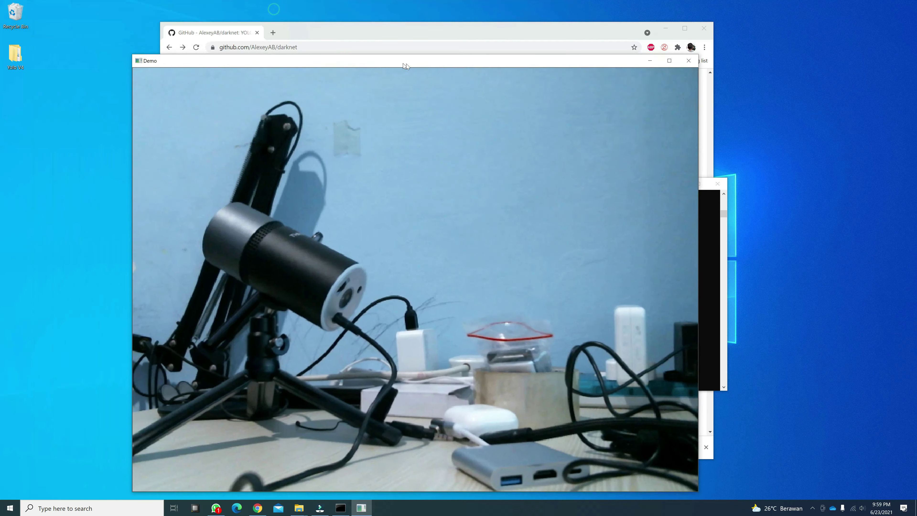
drag(407, 64, 420, 34)
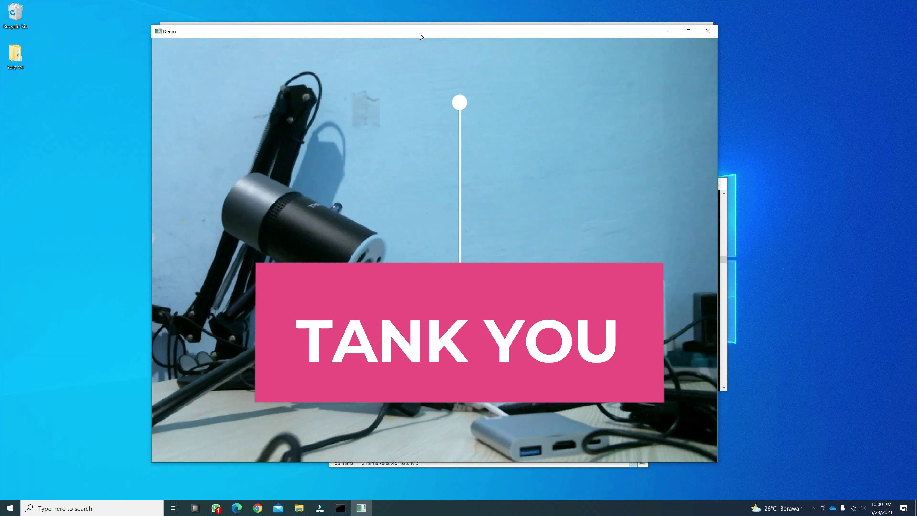
click(341, 507)
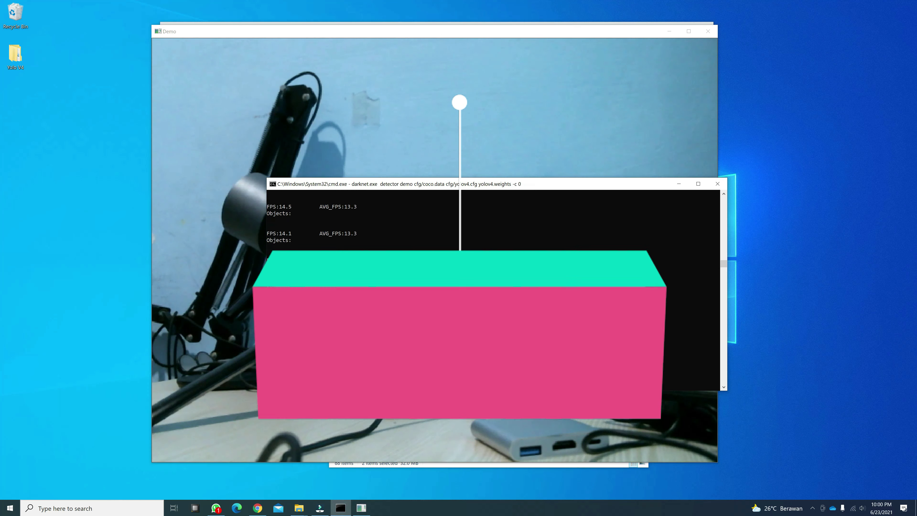